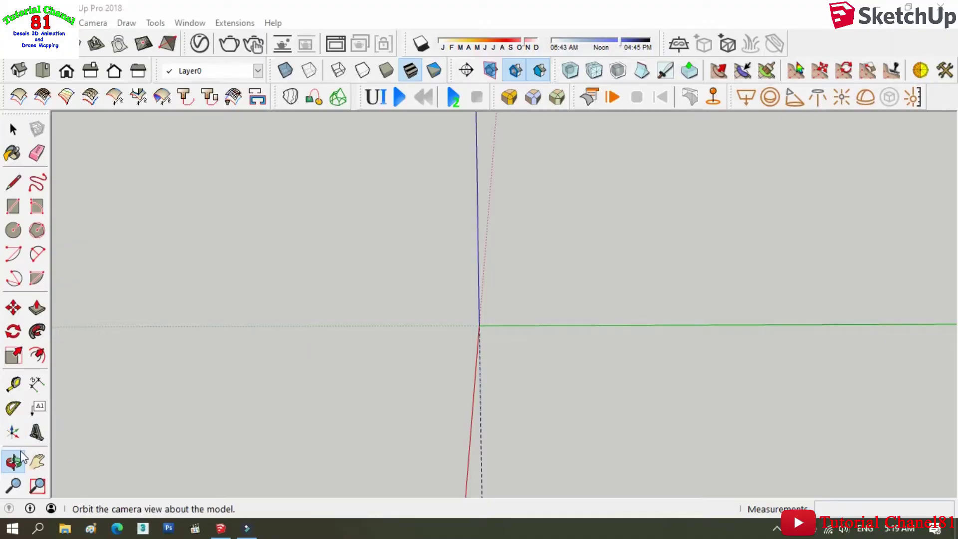
Draw a 594.2 cm square face centred on the axes origin on the ground.
mouse_move(278, 306)
left_mouse_down()
mouse_move(652, 311)
mouse_move(386, 358)
mouse_move(436, 339)
left_mouse_up()
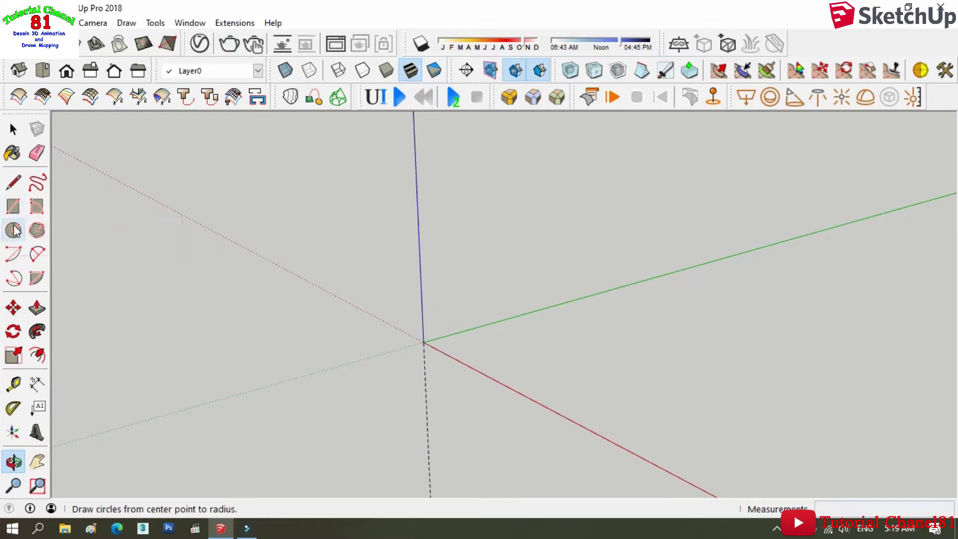
left_click(13, 207)
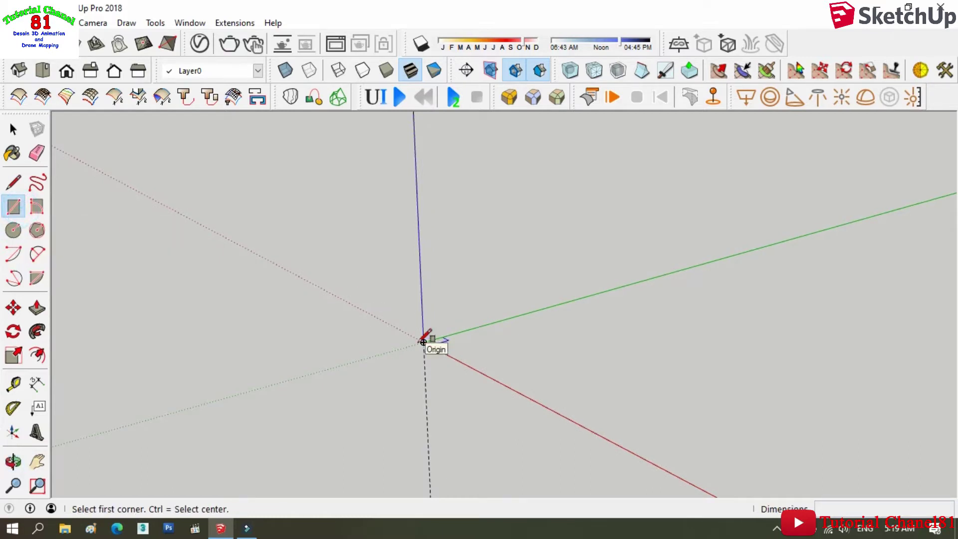
key("ctrl")
left_click(423, 343)
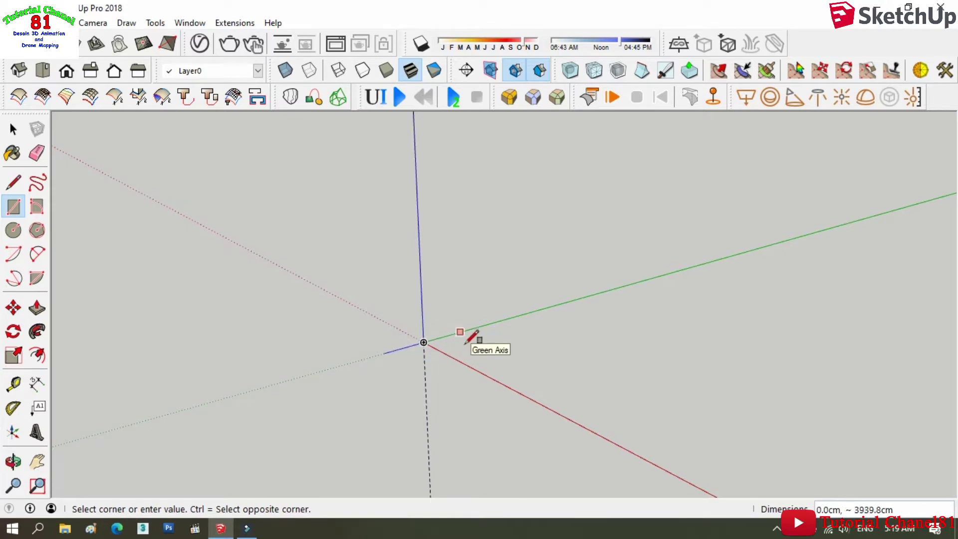
key("ctrl")
key("ctrl")
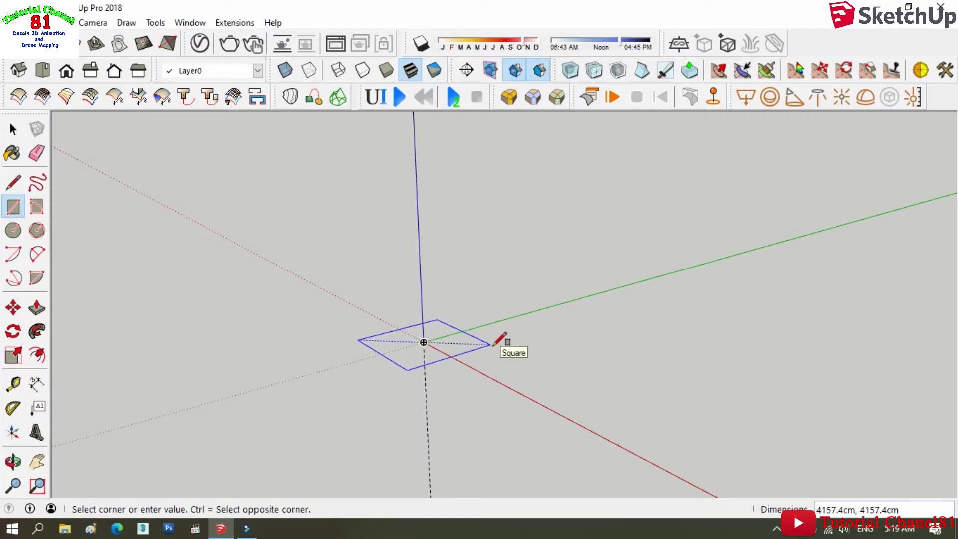
scroll(494, 341, "up", 1)
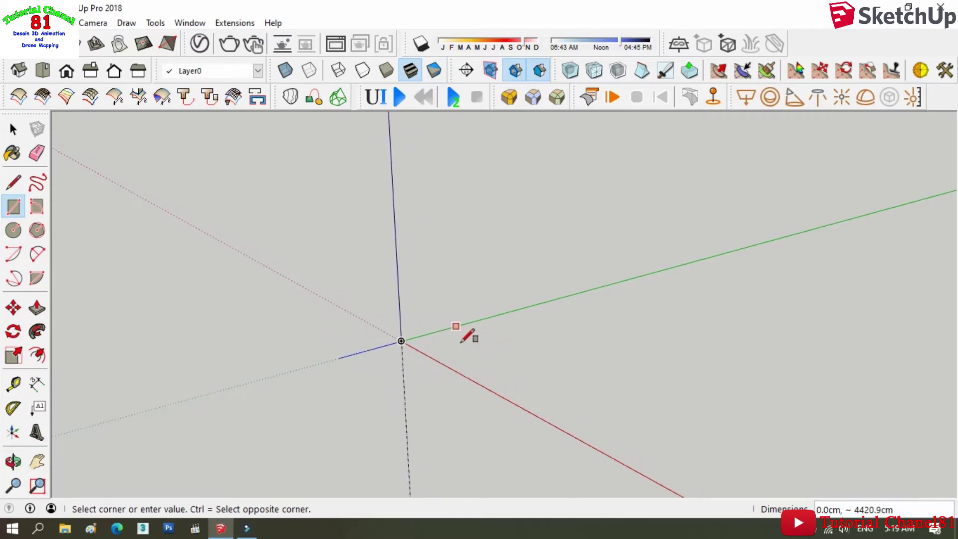
scroll(409, 277, "up", 1)
scroll(419, 279, "up", 1)
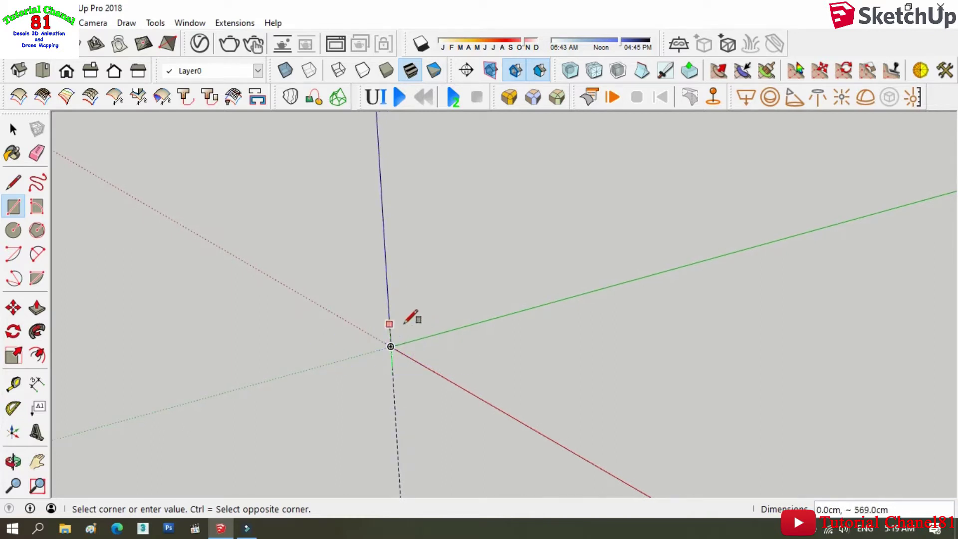
scroll(405, 345, "up", 1)
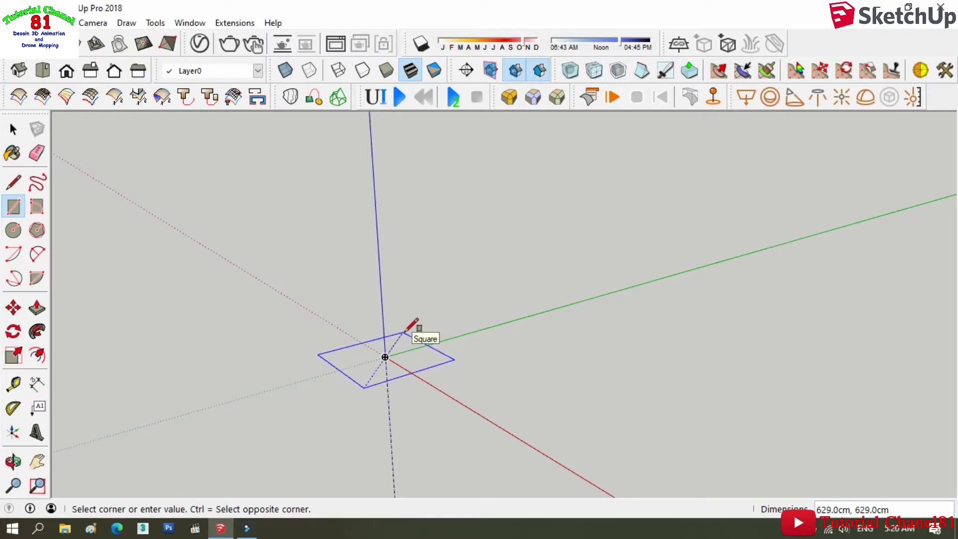
scroll(405, 331, "up", 1)
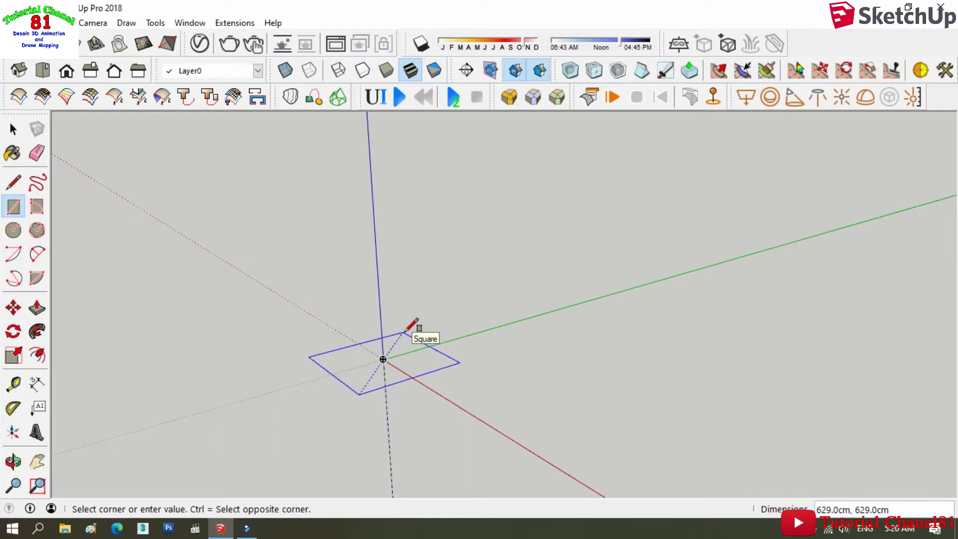
scroll(405, 331, "up", 1)
left_click(404, 333)
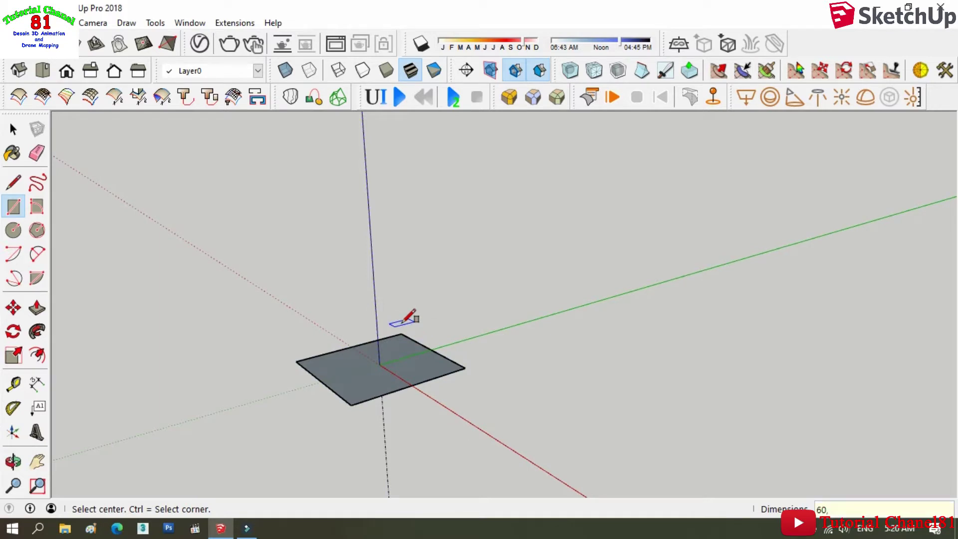
type("60")
Pull the square face up 80 cm into a solid box.
scroll(403, 322, "down", 3)
scroll(392, 330, "up", 1)
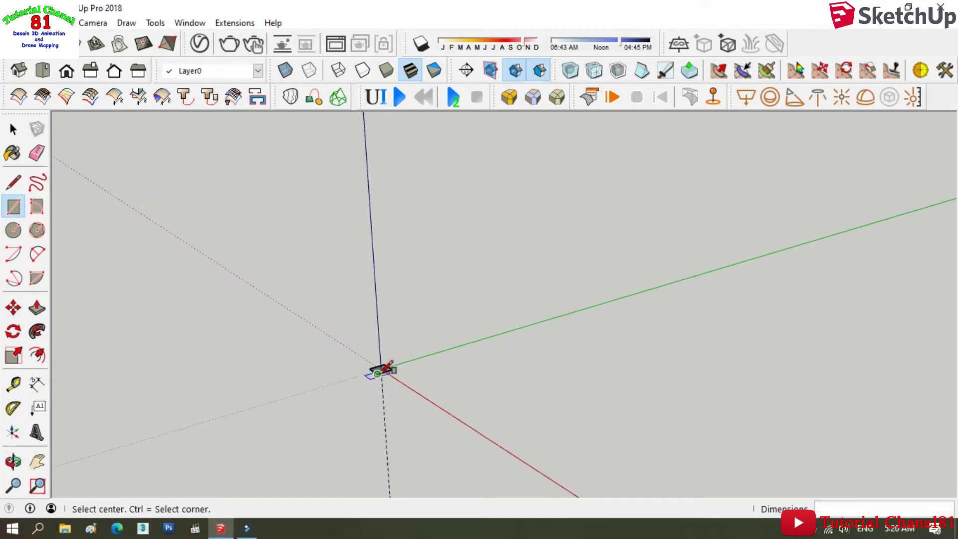
scroll(388, 346, "up", 2)
scroll(368, 327, "up", 2)
left_click(37, 308)
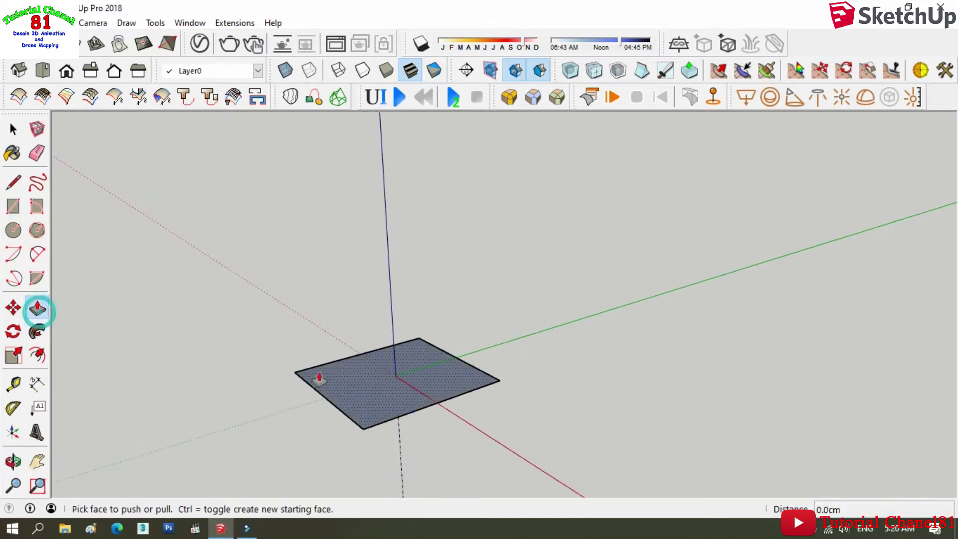
left_click(316, 379)
left_click(360, 352)
type("80")
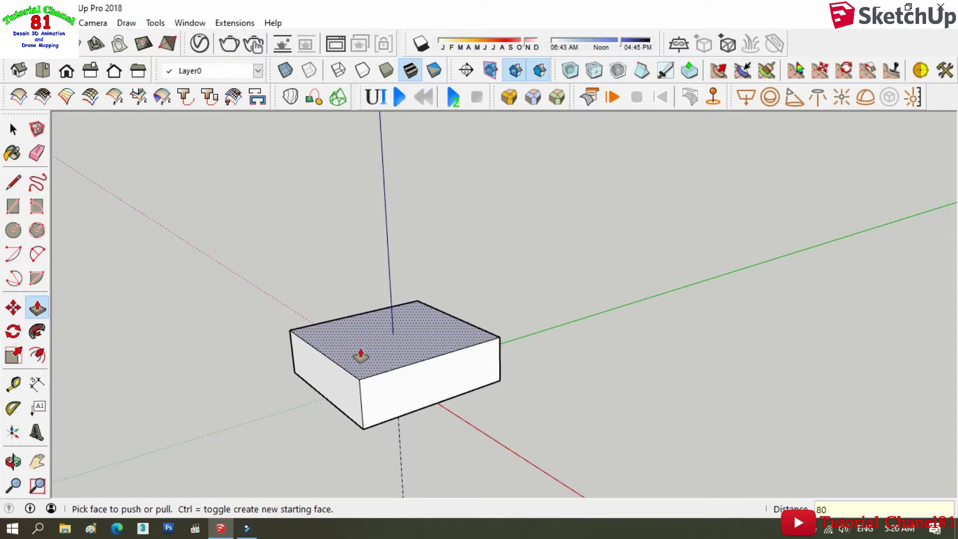
key("Return")
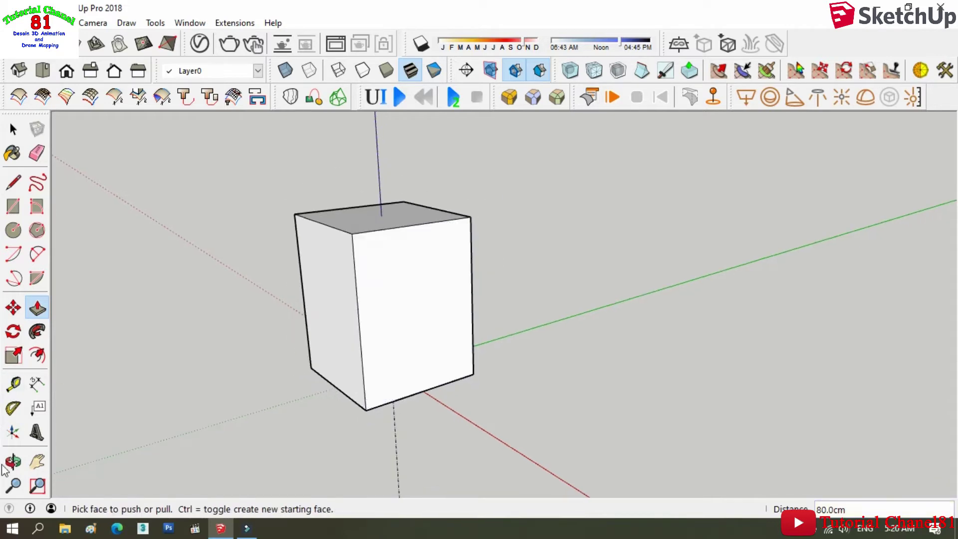
Orbit around the box and select all of it.
left_click(14, 461)
mouse_move(224, 348)
left_mouse_down()
mouse_move(420, 418)
mouse_move(449, 404)
left_mouse_up()
left_click(13, 129)
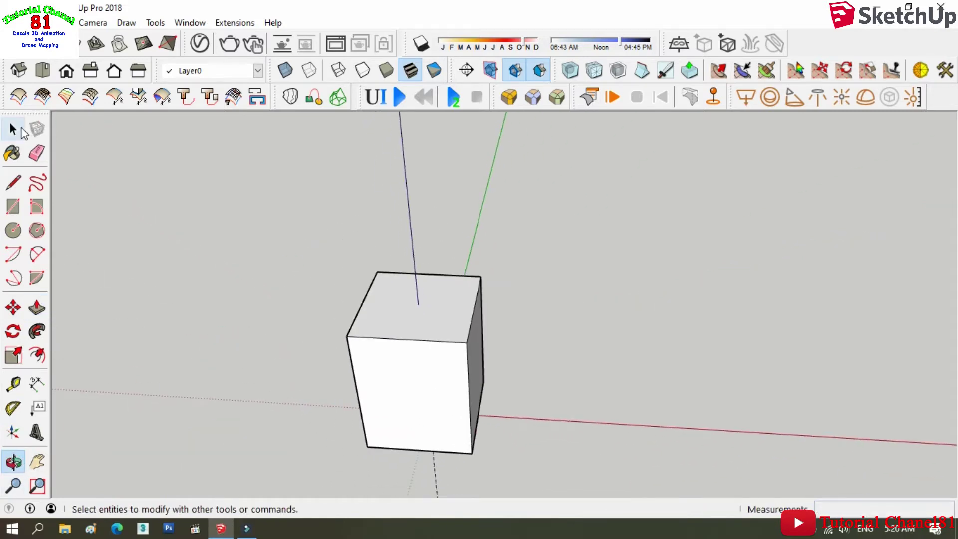
left_click_drag(185, 204, 559, 463)
Make the box a group and select it again.
right_click(429, 274)
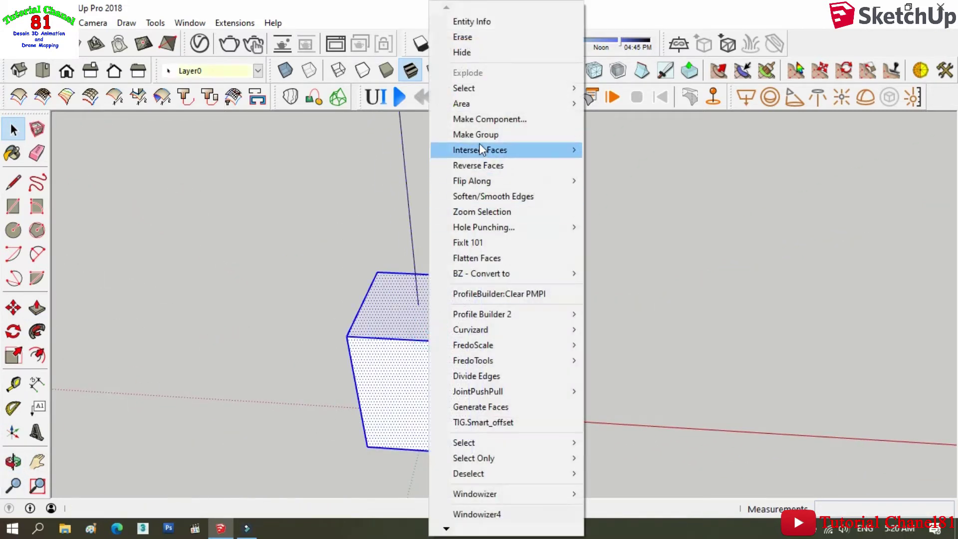
left_click(479, 144)
left_click(13, 230)
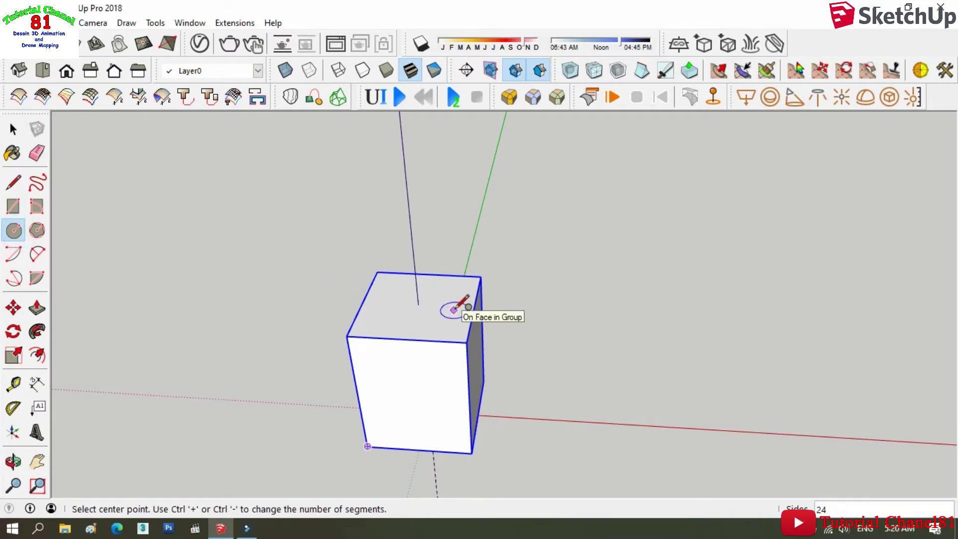
left_click(13, 128)
left_click_drag(299, 160, 526, 414)
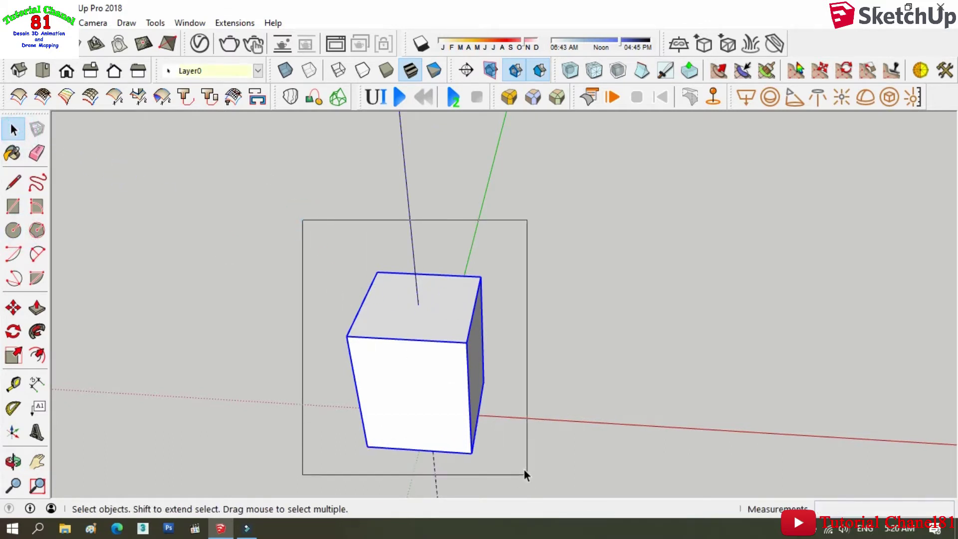
Draw a 25 cm-radius circle centred on the box top.
left_click(14, 230)
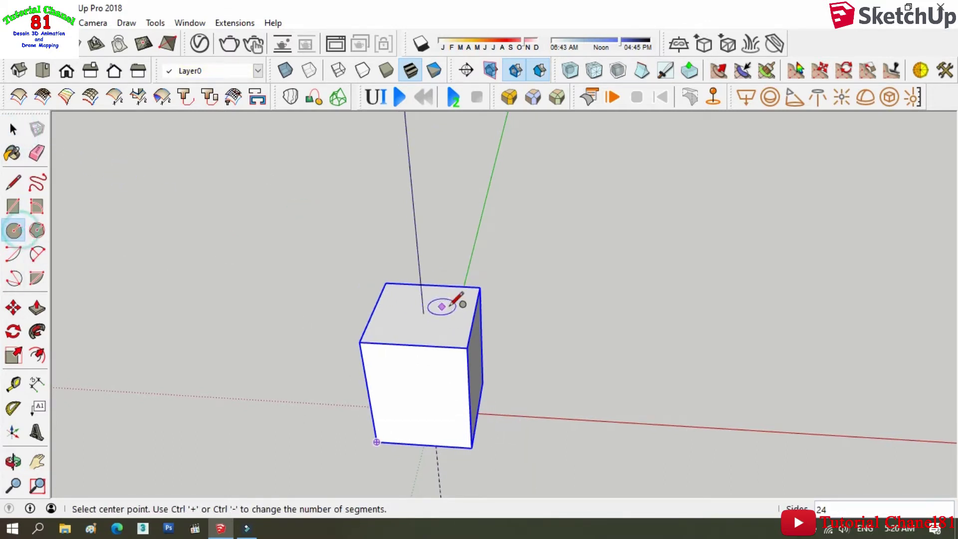
left_click(423, 312)
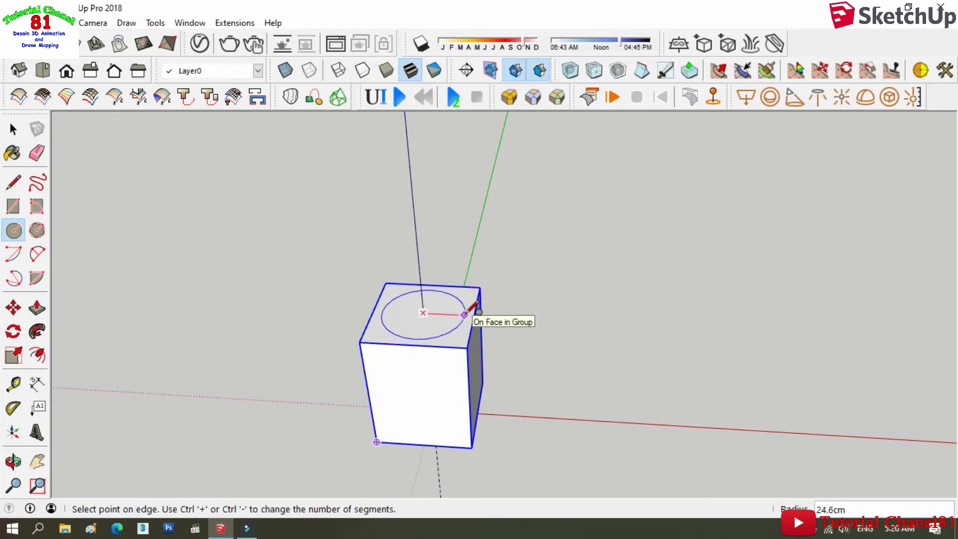
left_click(465, 313)
type("25")
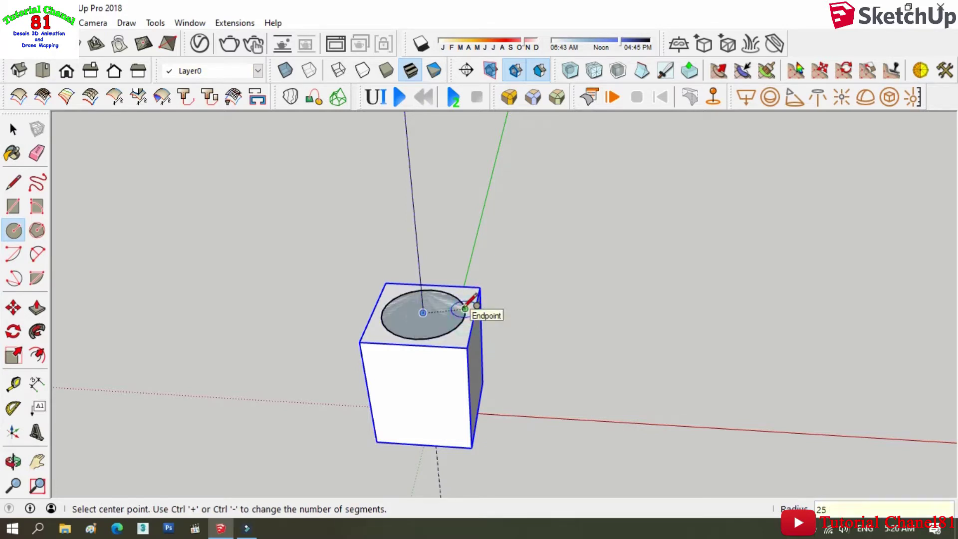
key("Return")
Pull the circle up 300 cm into a cylindrical column.
left_click(37, 308)
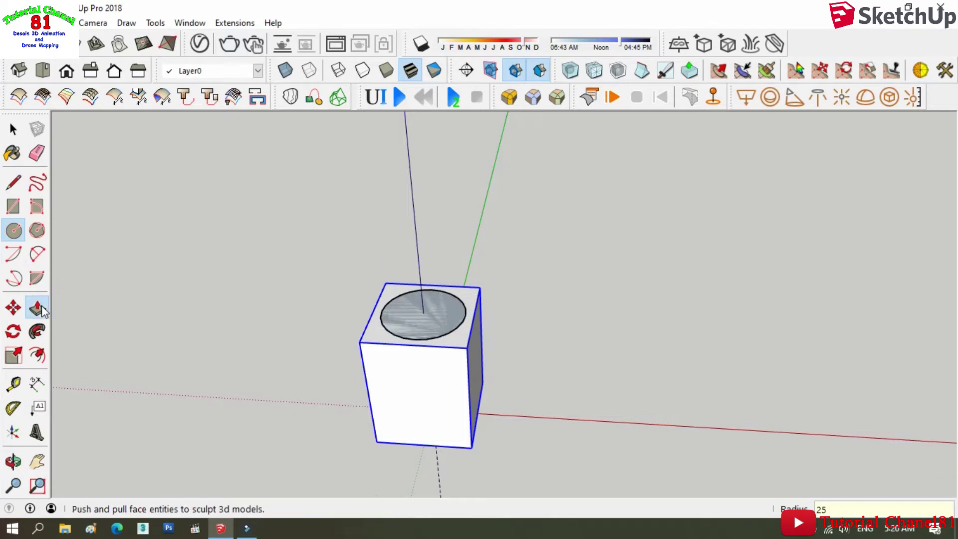
left_click(425, 335)
left_click(427, 271)
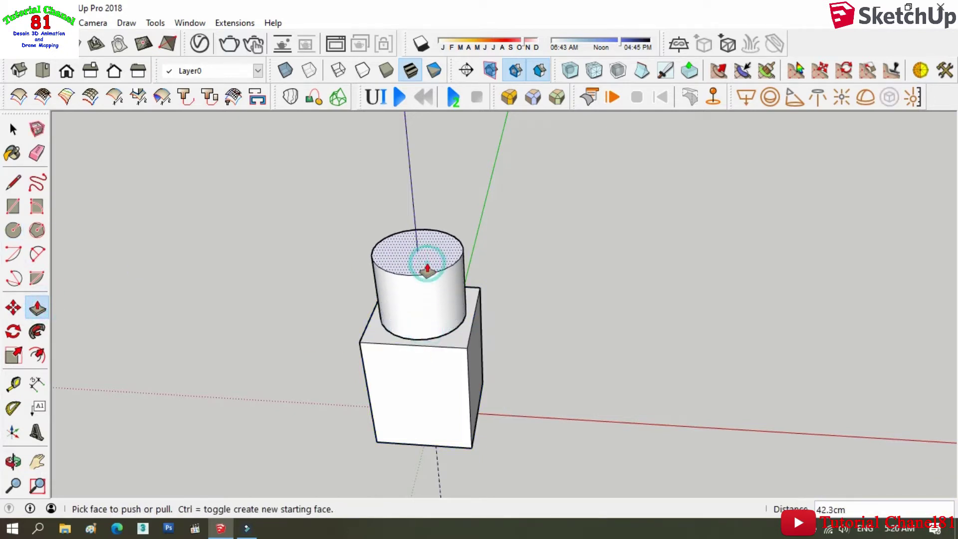
type("300")
key("Return")
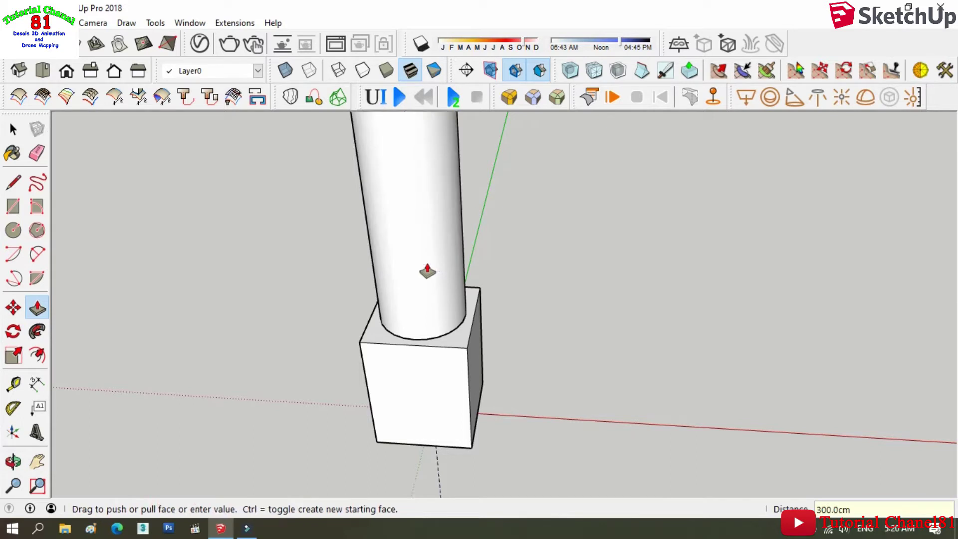
scroll(466, 427, "down", 2)
scroll(461, 447, "down", 2)
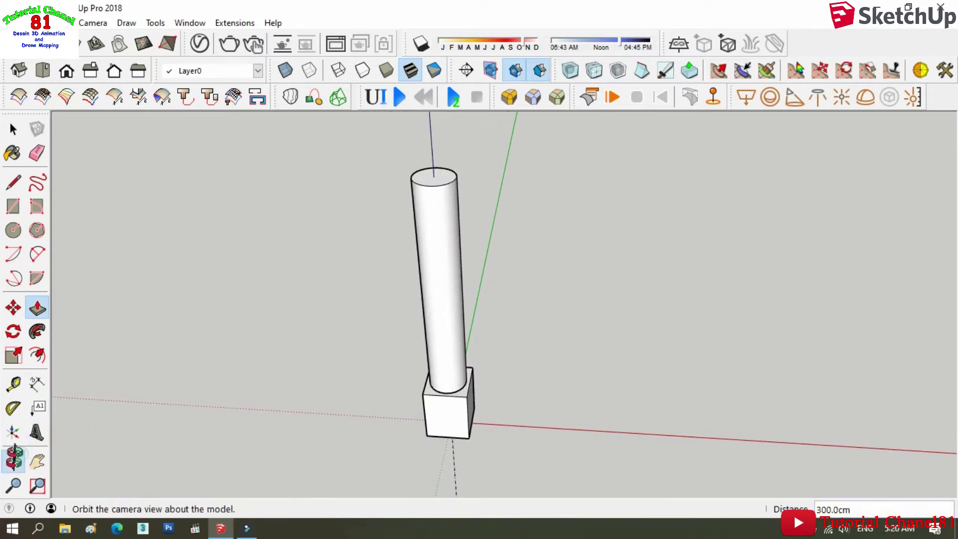
left_click(14, 457)
mouse_move(406, 417)
left_mouse_down()
mouse_move(483, 293)
mouse_move(451, 320)
left_mouse_up()
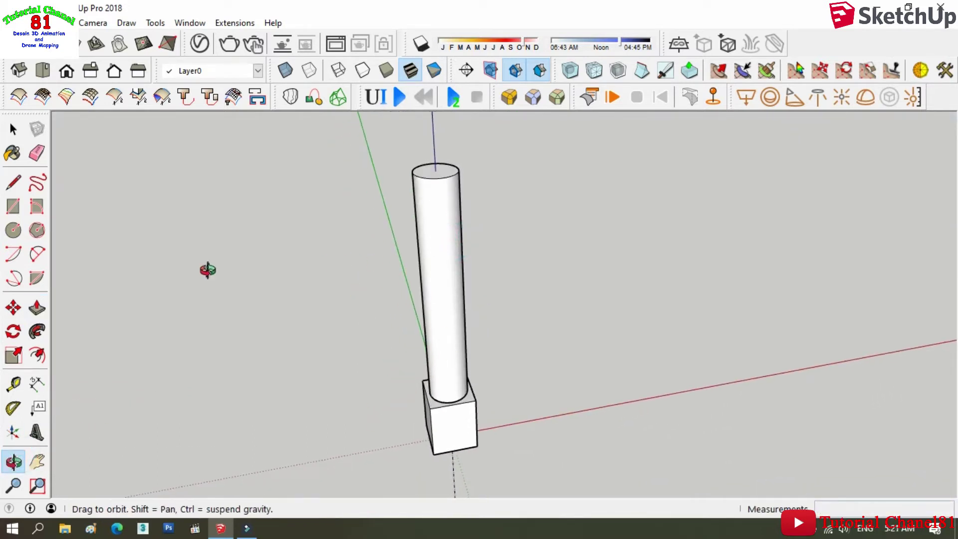
Undo the 300 cm extrusion and pull the column up to 700 cm instead.
key("ctrl+z")
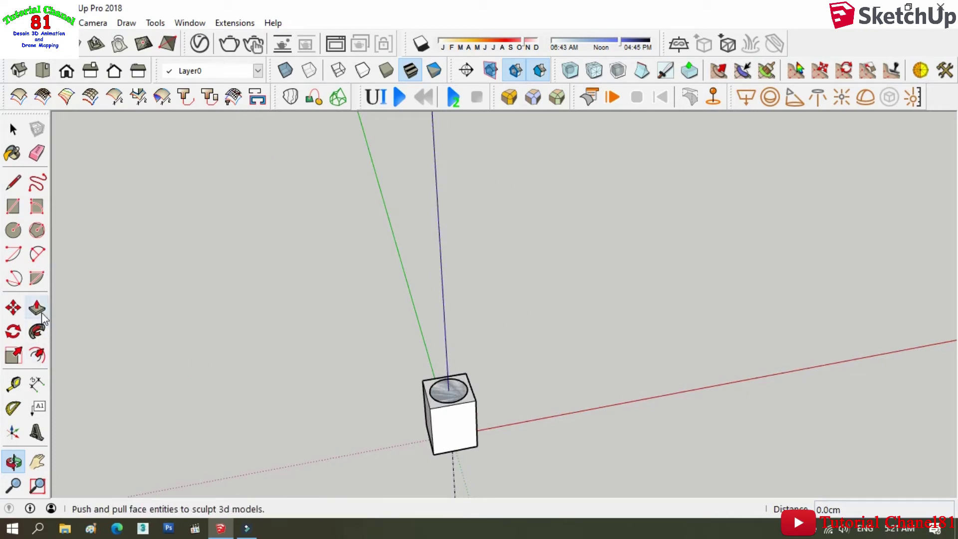
left_click(36, 308)
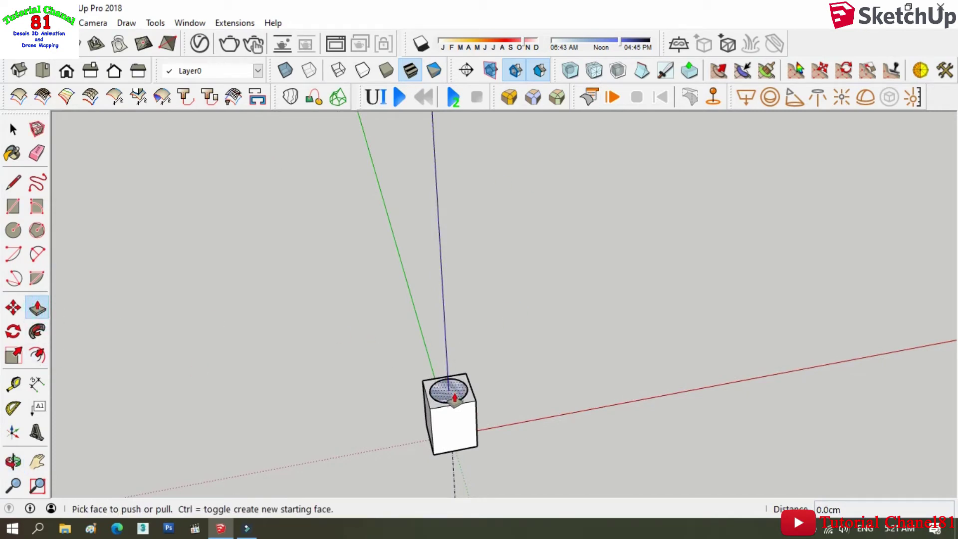
left_click_drag(454, 398, 454, 321)
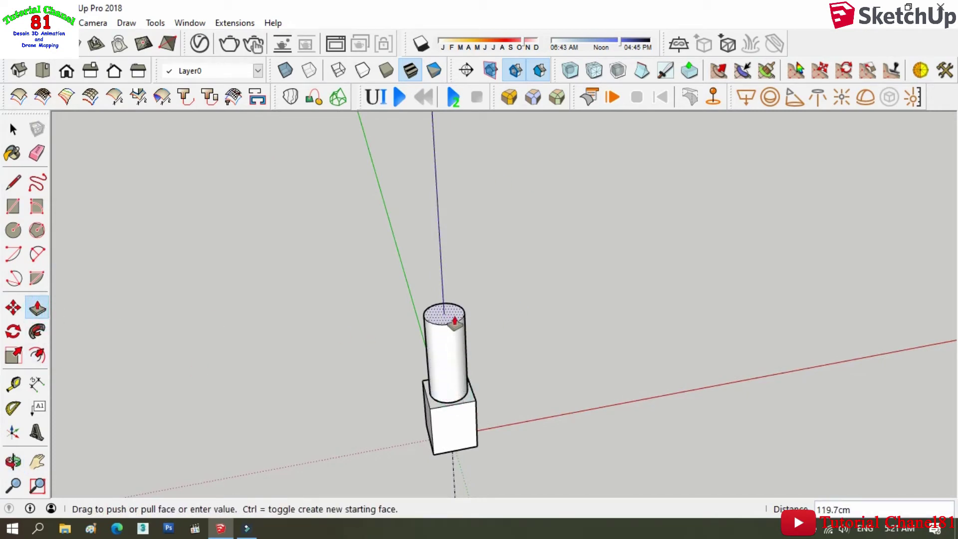
type("600")
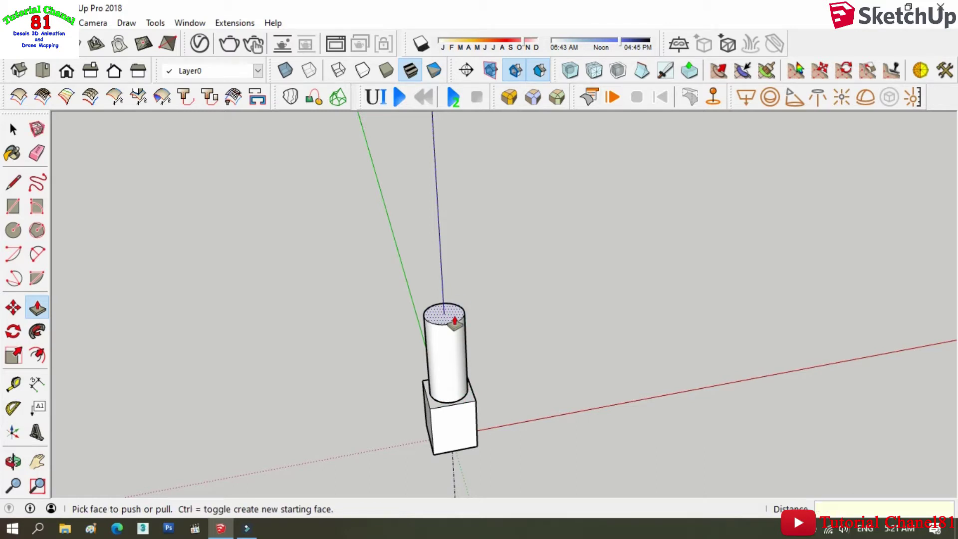
left_click(454, 321)
type("700.0cm")
key("Return")
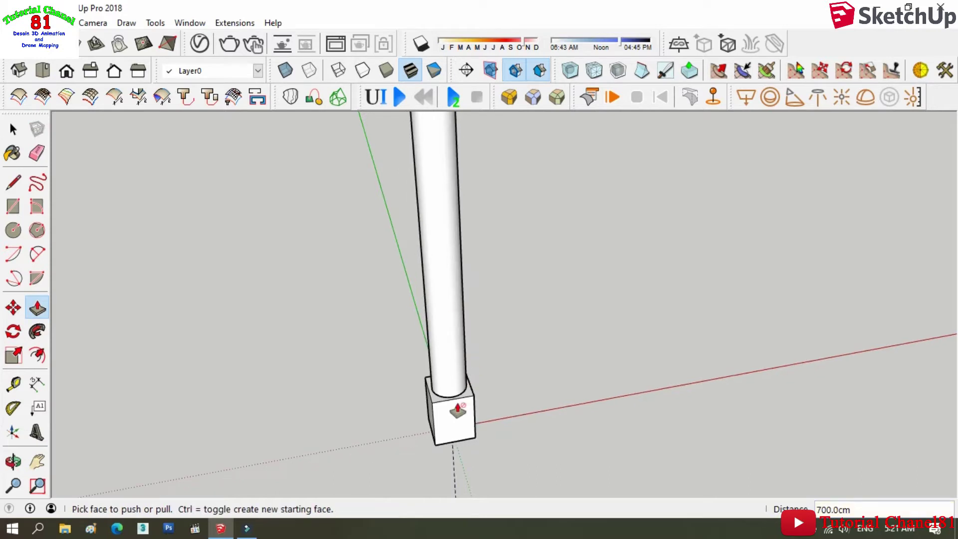
Orbit and zoom out to see the whole column from above.
scroll(458, 410, "down", 3)
left_click(13, 461)
left_click_drag(448, 384, 411, 289)
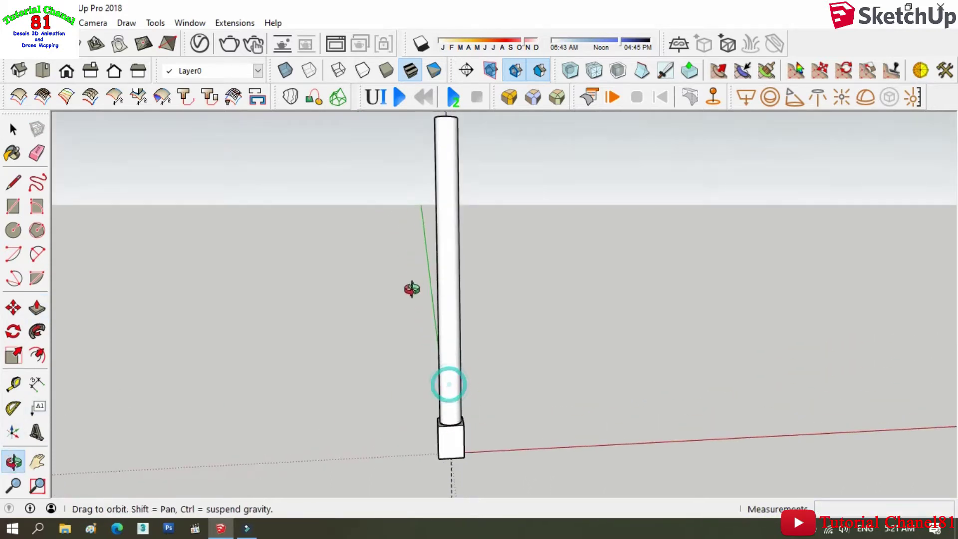
scroll(414, 292, "down", 3)
scroll(436, 217, "up", 3)
scroll(434, 217, "up", 2)
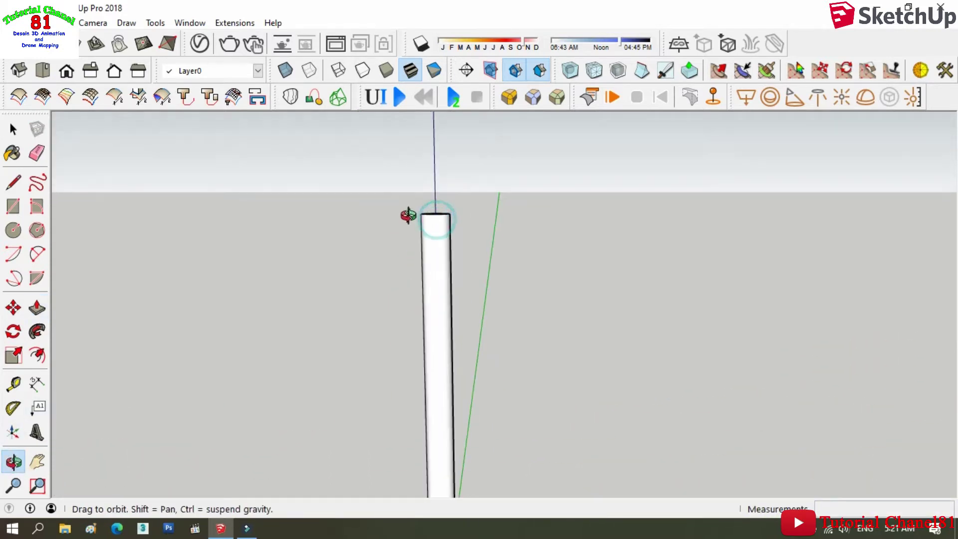
left_click_drag(278, 230, 209, 319)
Place a Tape Measure guide from the red axis, level with the column top at about 780 cm.
left_click(12, 384)
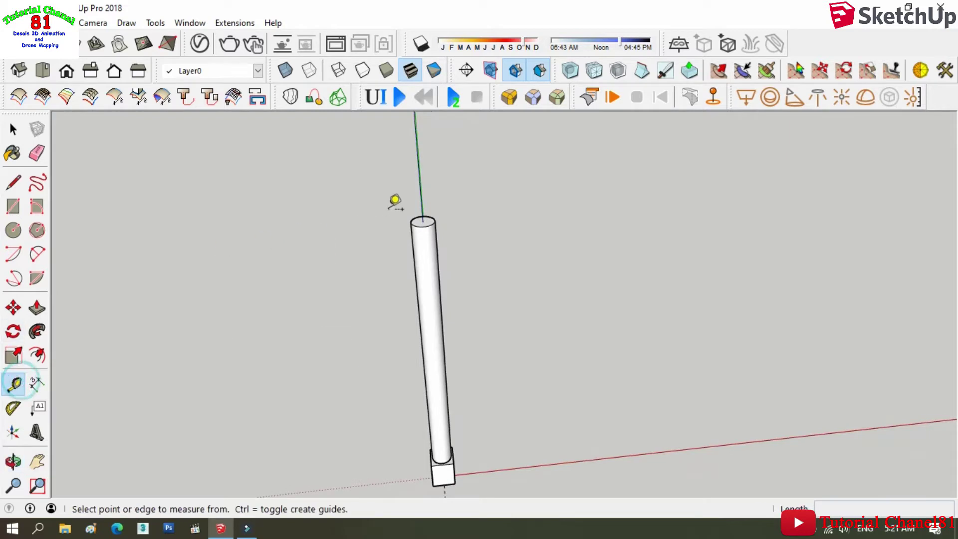
left_click(593, 453)
scroll(421, 214, "up", 1)
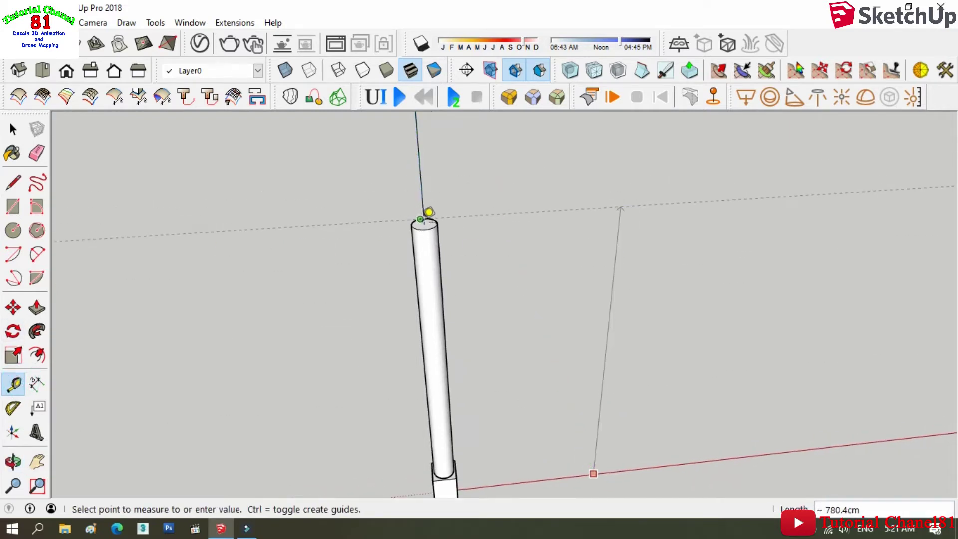
scroll(429, 213, "up", 2)
scroll(430, 215, "up", 1)
left_click(432, 214)
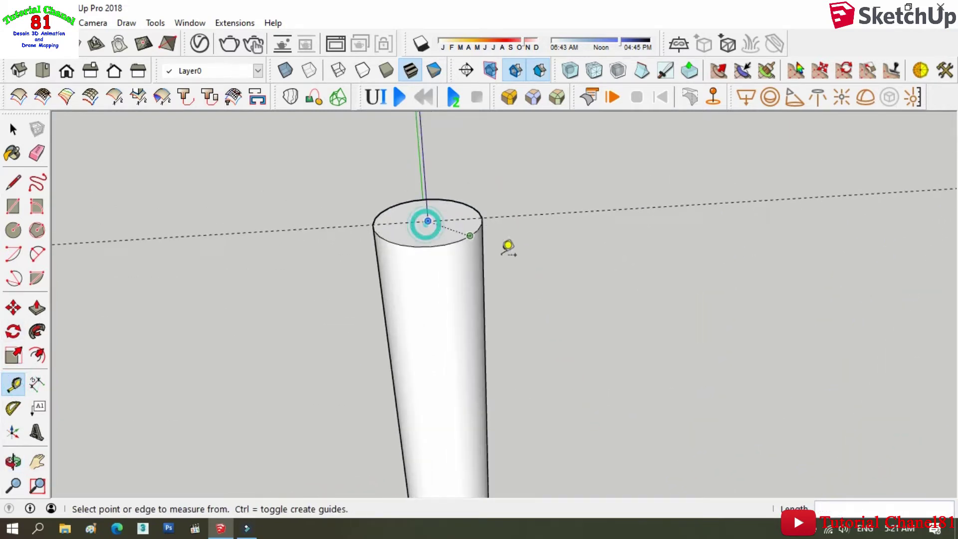
scroll(460, 284, "down", 1)
scroll(459, 285, "down", 2)
Orbit and zoom the view around the column toward the guide.
left_click(13, 461)
mouse_move(67, 425)
left_mouse_down()
mouse_move(473, 252)
mouse_move(336, 256)
mouse_move(378, 248)
mouse_move(407, 272)
mouse_move(444, 263)
mouse_move(390, 252)
left_mouse_up()
scroll(390, 255, "up", 1)
scroll(390, 254, "down", 1)
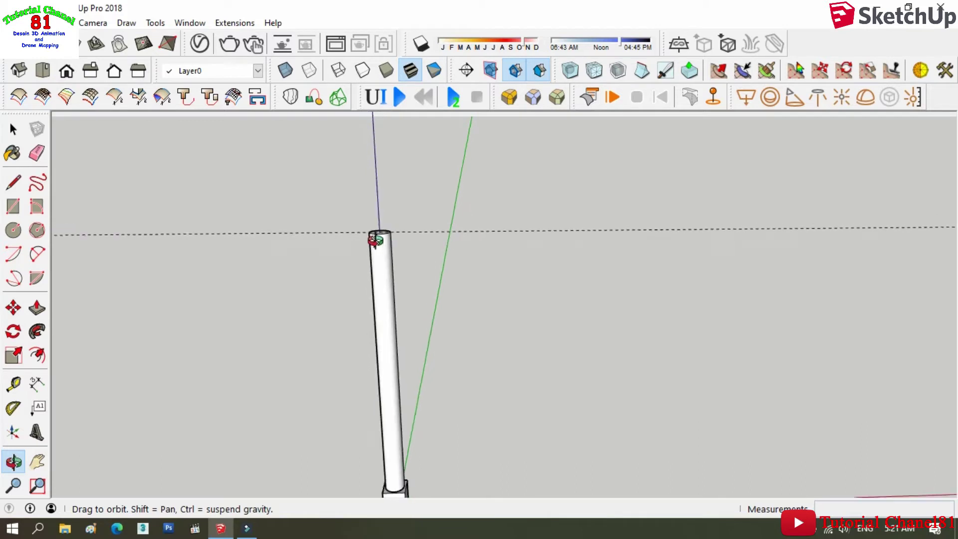
scroll(379, 235, "down", 2)
left_click(13, 230)
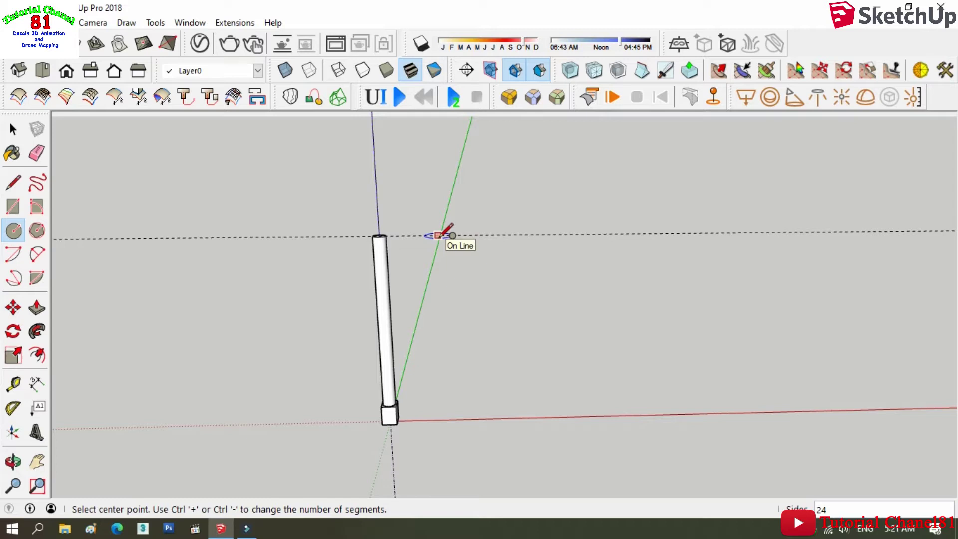
Draw a small horizontal circle centred on the guide line.
scroll(439, 234, "up", 1)
scroll(442, 235, "up", 1)
scroll(464, 232, "up", 1)
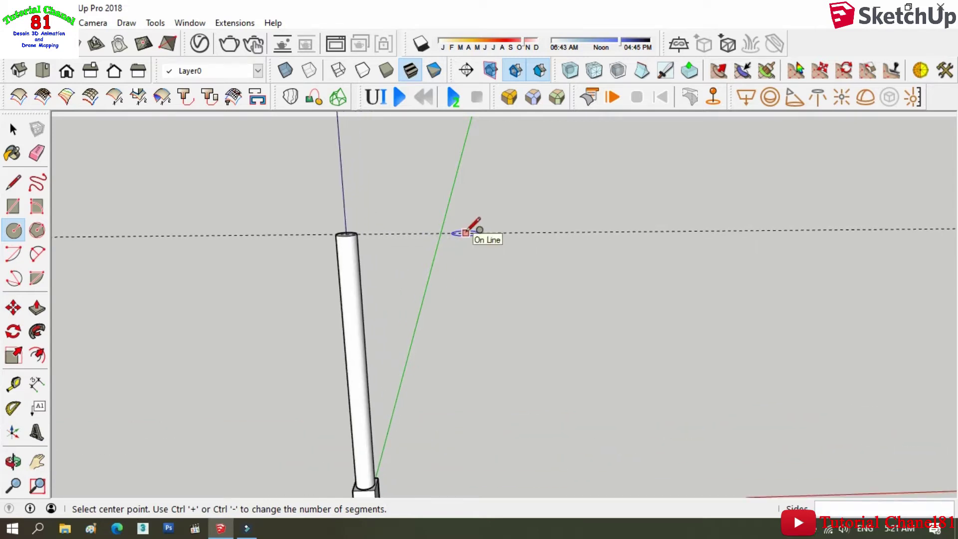
left_click(466, 232)
scroll(466, 232, "up", 1)
scroll(471, 233, "up", 1)
scroll(476, 234, "up", 1)
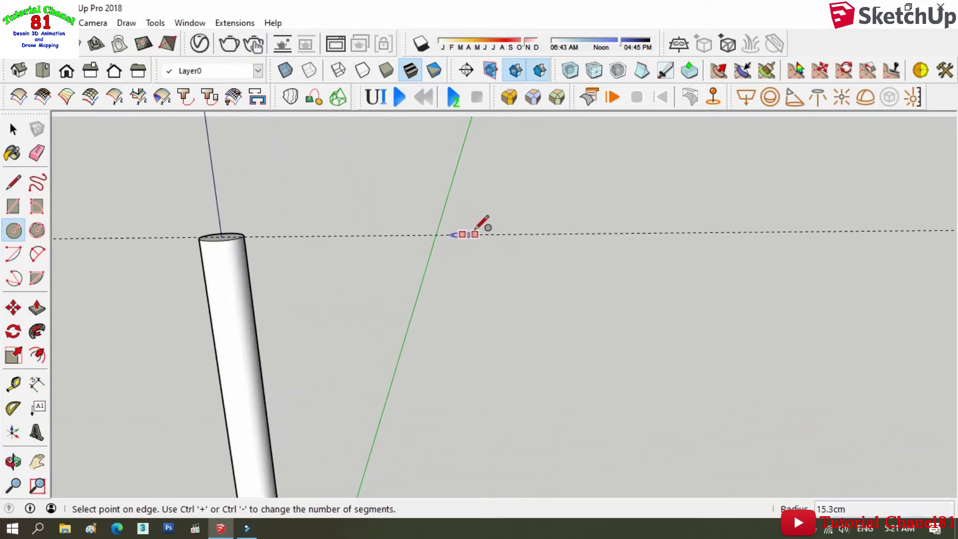
scroll(475, 230, "up", 1)
left_click(471, 231)
scroll(462, 231, "up", 1)
scroll(459, 232, "up", 1)
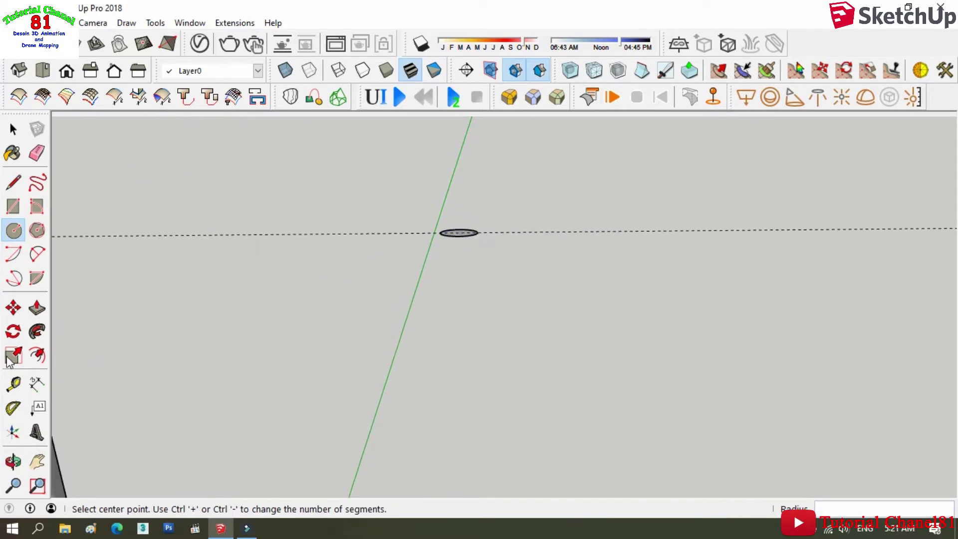
Orbit and zoom to view the small circle at an angle.
left_click(37, 308)
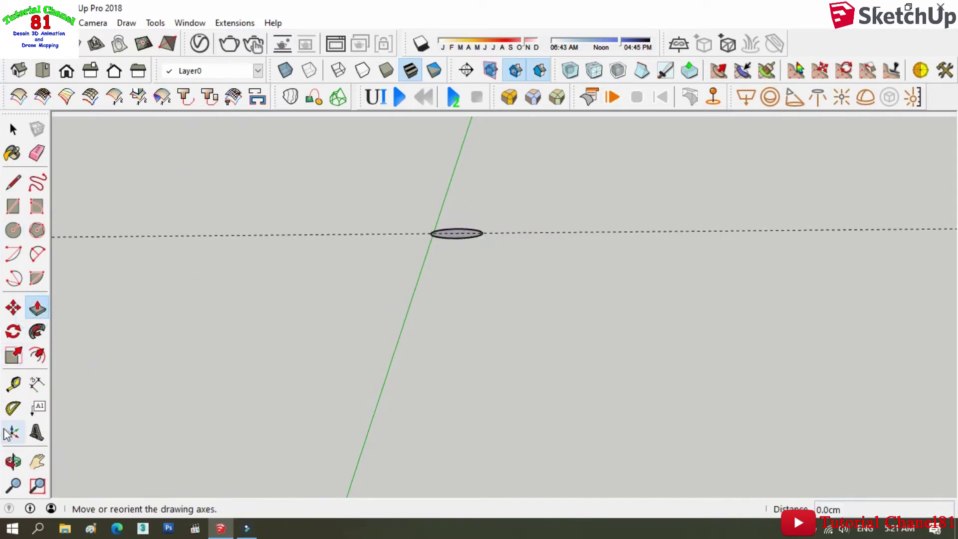
left_click(14, 462)
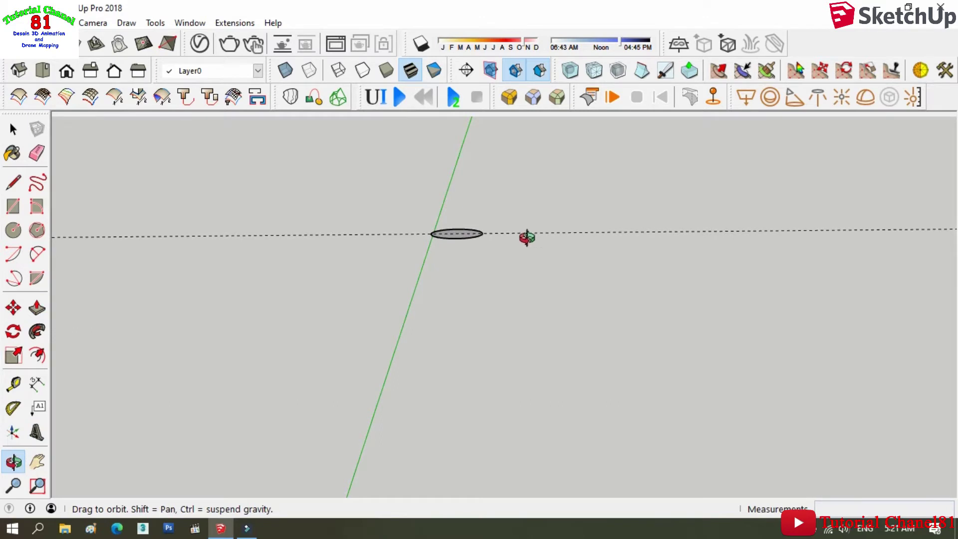
left_click_drag(443, 235, 299, 282)
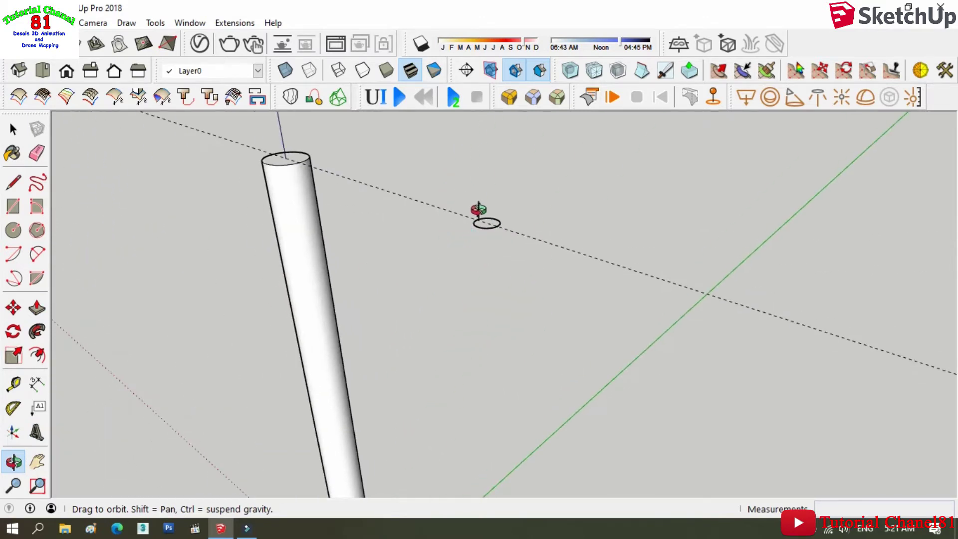
mouse_move(478, 208)
left_mouse_down()
mouse_move(486, 160)
mouse_move(516, 312)
left_mouse_up()
left_click_drag(492, 229, 486, 226)
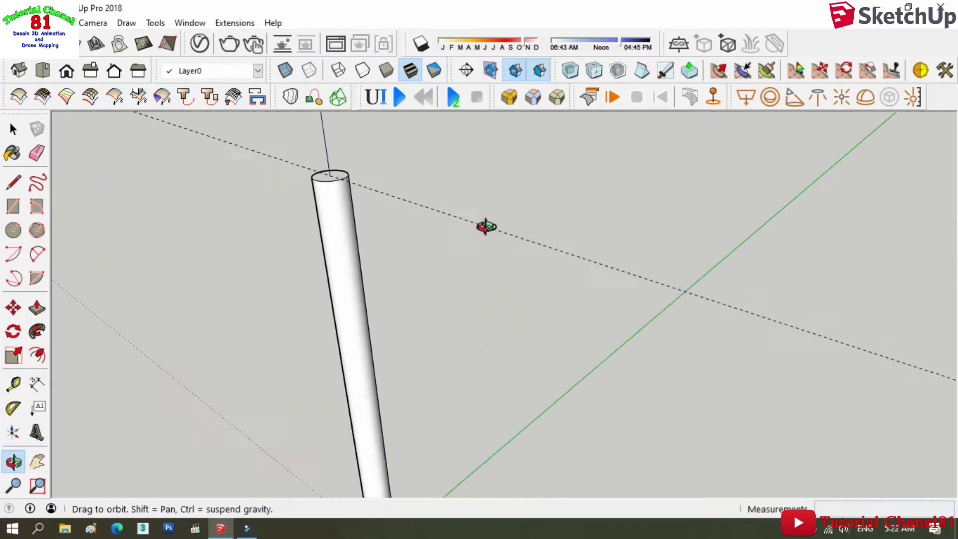
scroll(486, 226, "down", 2)
scroll(486, 225, "up", 2)
scroll(485, 223, "up", 2)
scroll(483, 221, "up", 3)
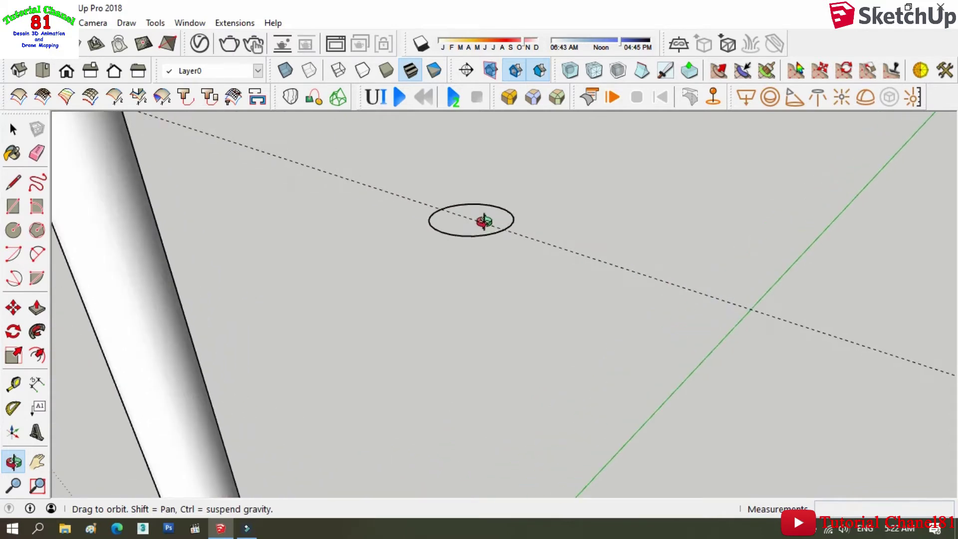
scroll(484, 221, "up", 2)
Draw a smaller vertical circle centred on the horizontal circle.
left_click(13, 230)
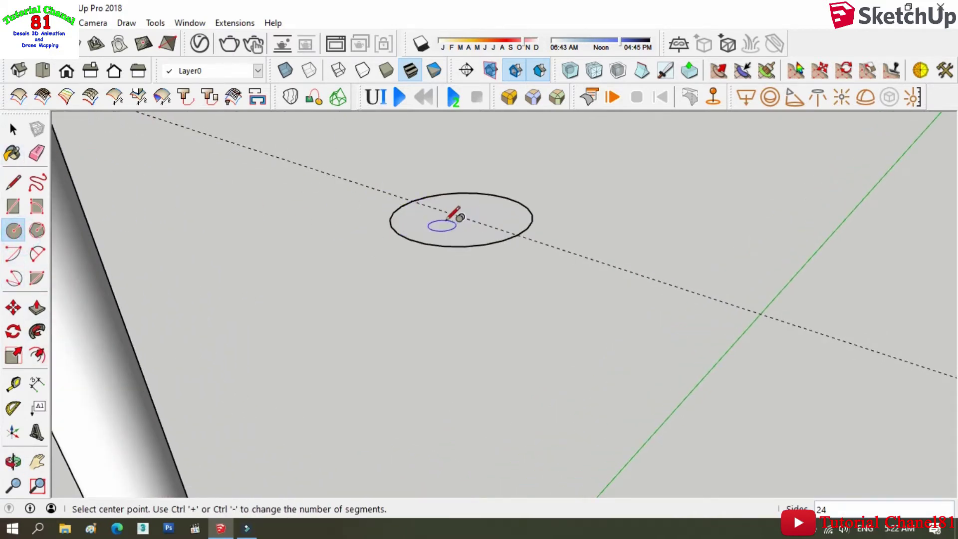
left_click(462, 216)
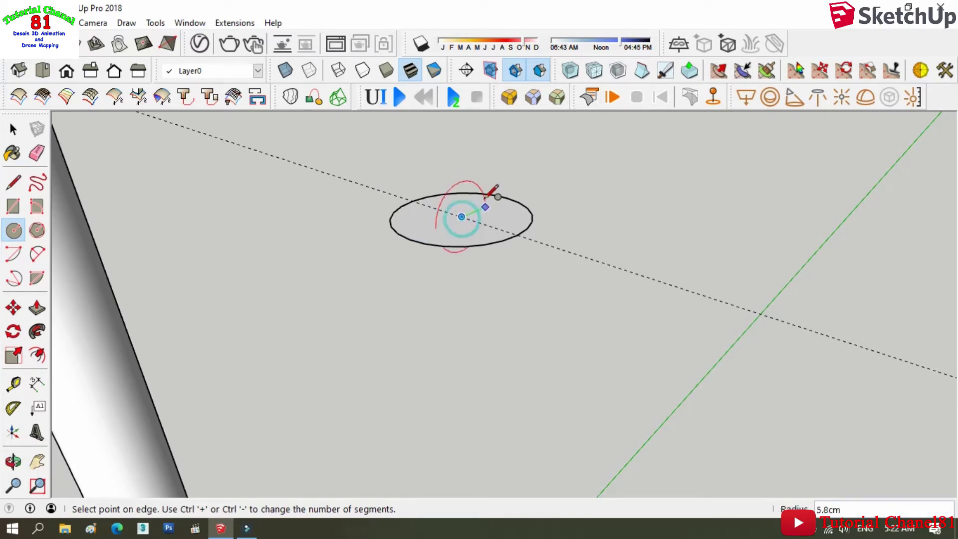
left_click(489, 191)
left_click(13, 129)
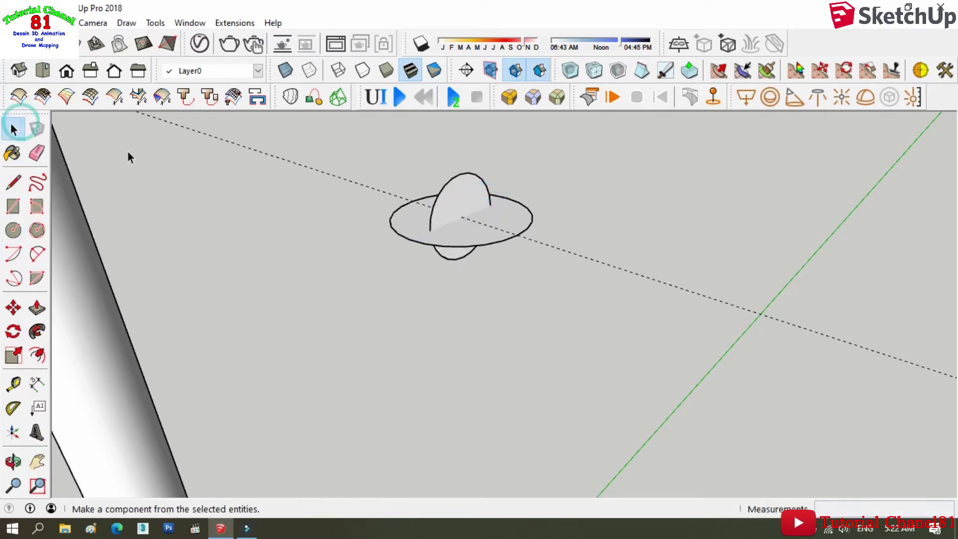
Sweep the vertical circle around the horizontal path with Follow Me, then erase the leftover ring.
left_click(502, 238)
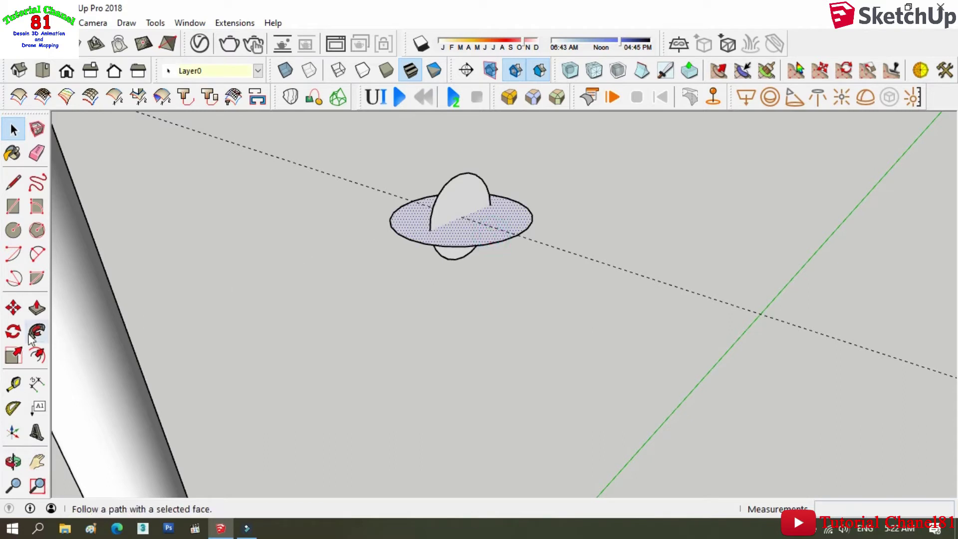
left_click(33, 332)
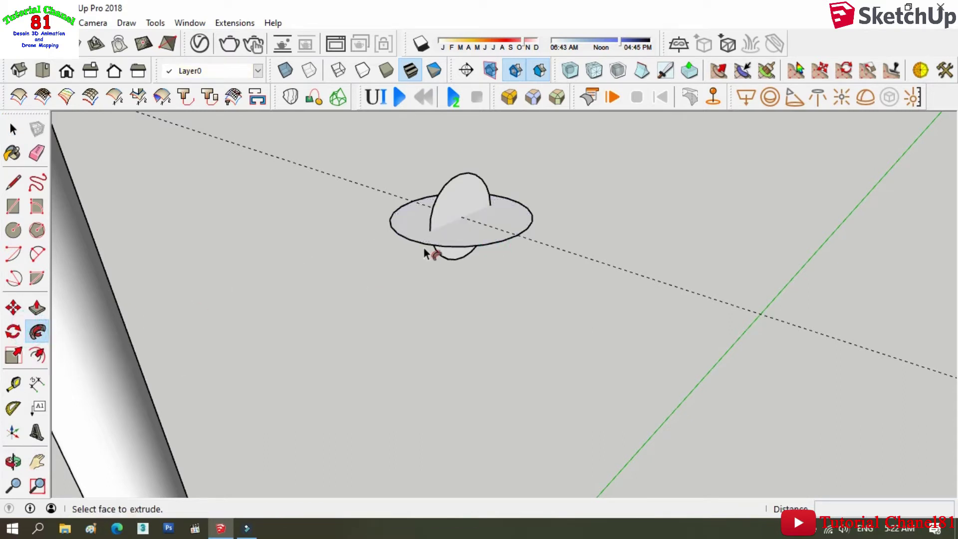
left_click(441, 225)
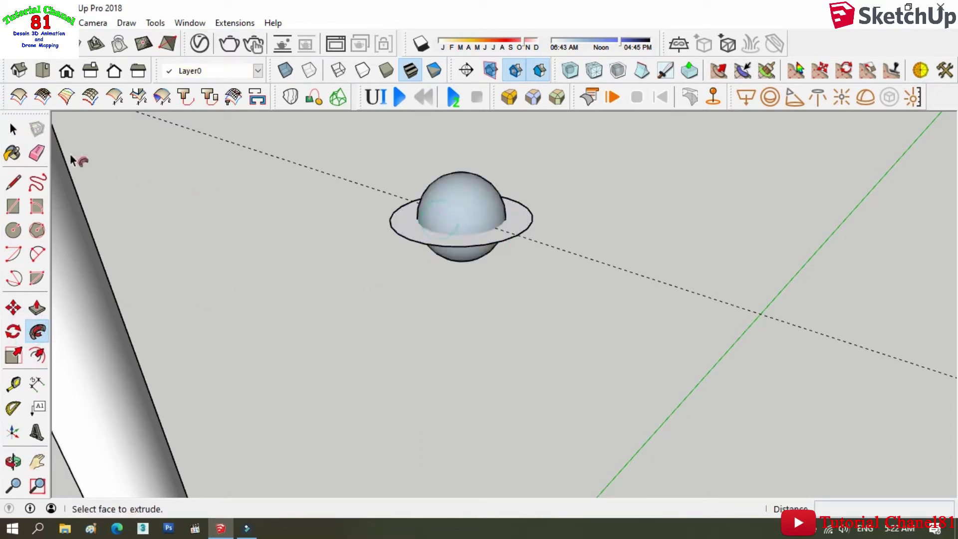
left_click(36, 153)
left_click(530, 223)
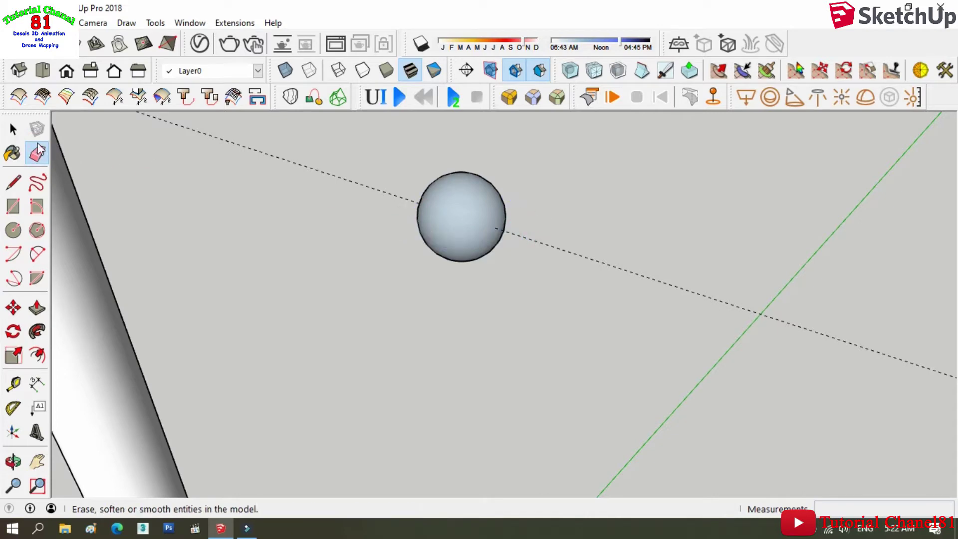
Reverse the sphere's faces so they point outward.
left_click(13, 128)
right_click(436, 236)
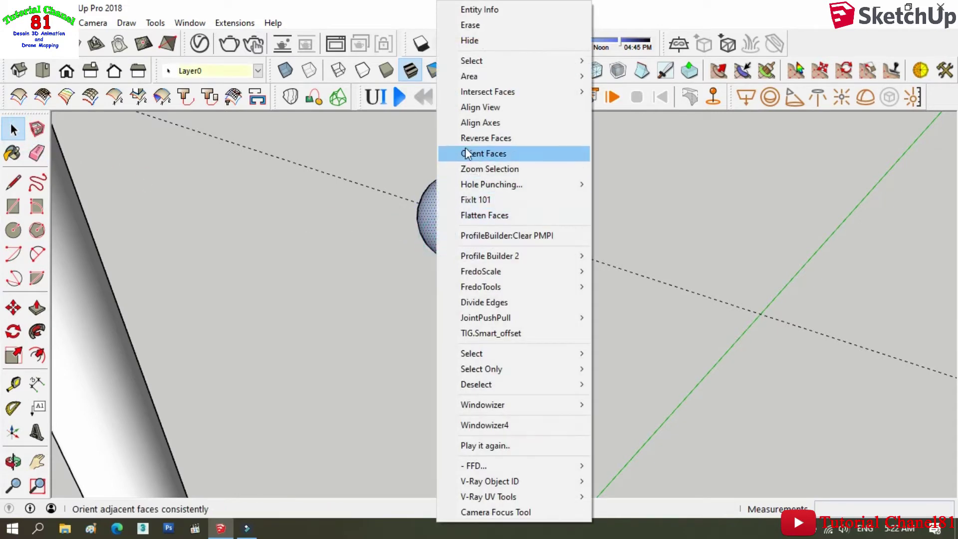
left_click(466, 139)
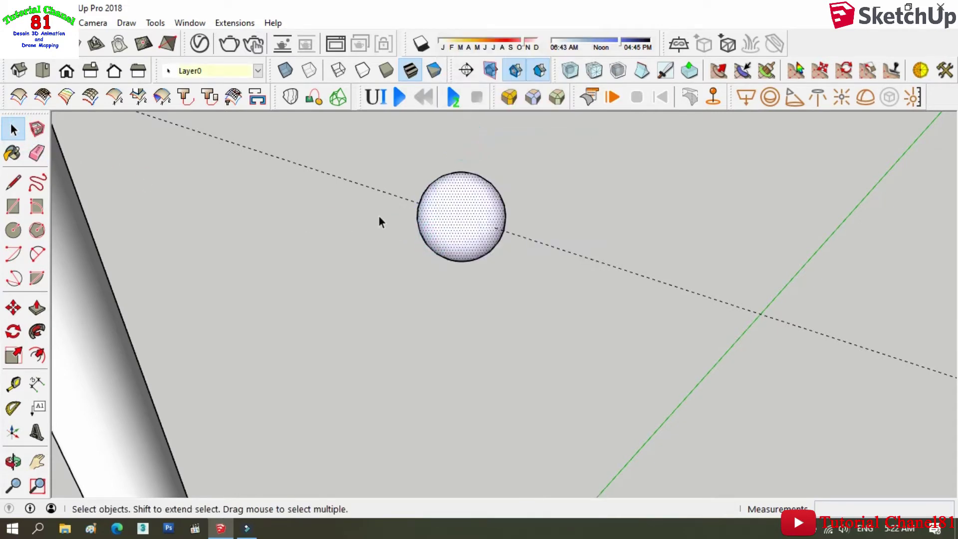
Stretch the sphere along the blue axis into a tall, thin spindle with Scale.
left_click(14, 355)
scroll(464, 243, "down", 3)
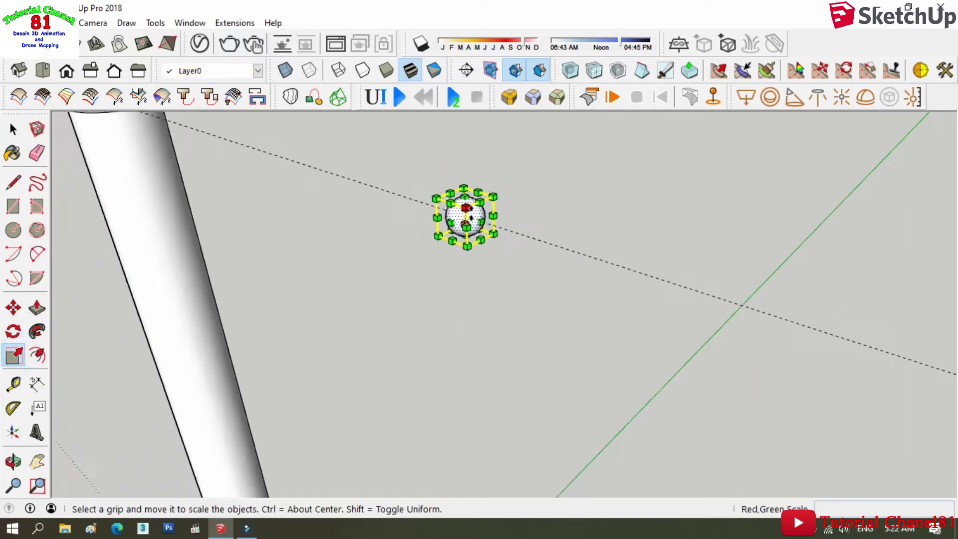
scroll(464, 243, "down", 1)
scroll(479, 260, "up", 1)
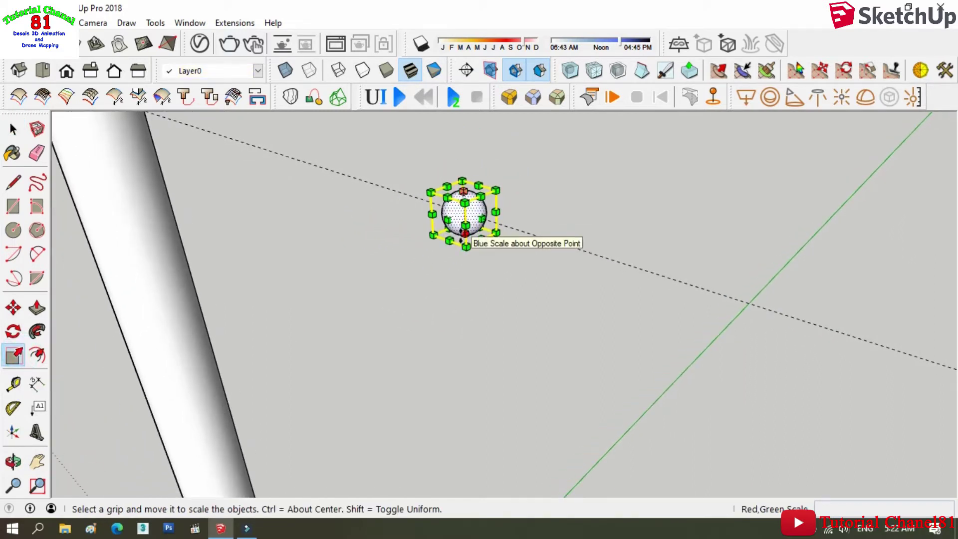
left_click(466, 246)
scroll(464, 270, "down", 1)
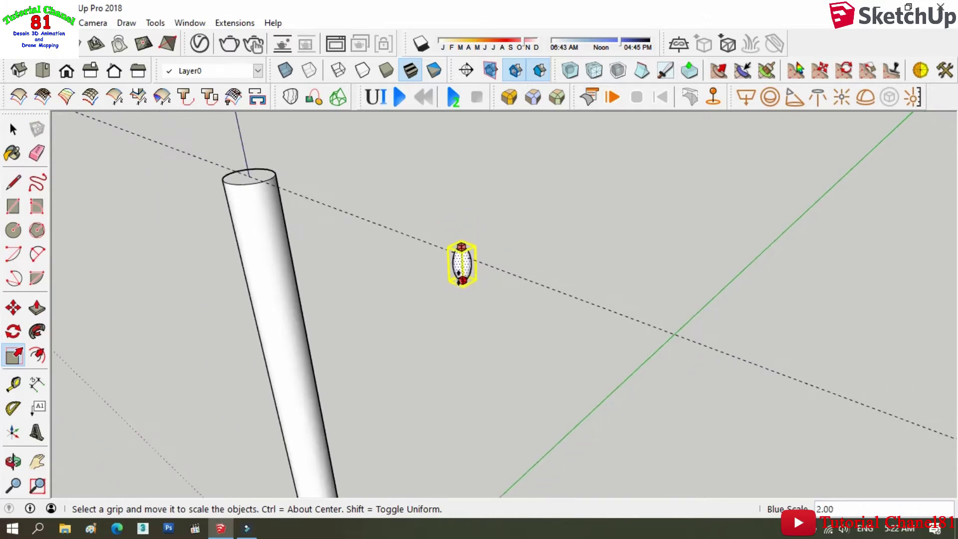
Adjust the view so the spindle stands upright beside the column.
middle_click_drag(464, 291, 429, 350)
scroll(419, 389, "down", 2)
scroll(406, 414, "up", 3)
scroll(405, 414, "up", 3)
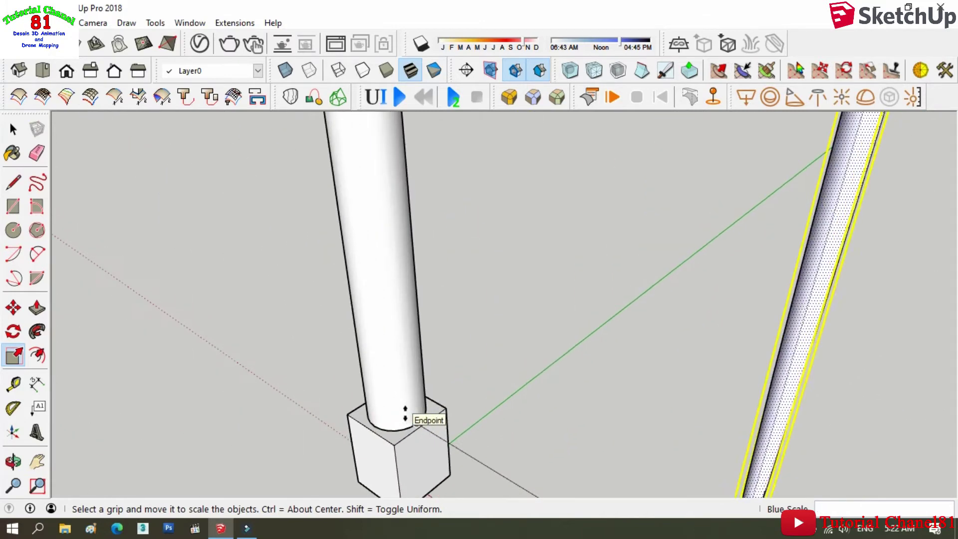
scroll(516, 359, "down", 2)
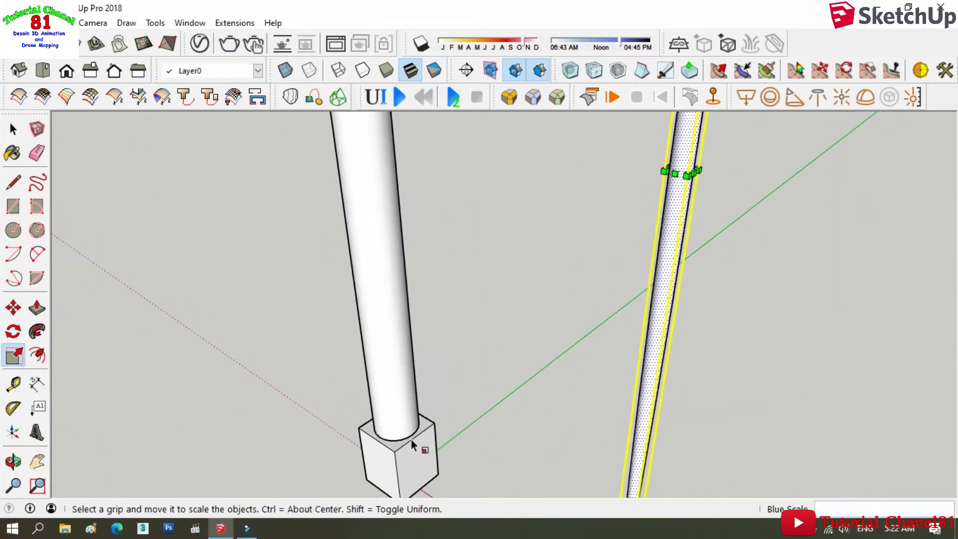
scroll(456, 320, "down", 2)
scroll(508, 345, "down", 2)
scroll(510, 344, "up", 2)
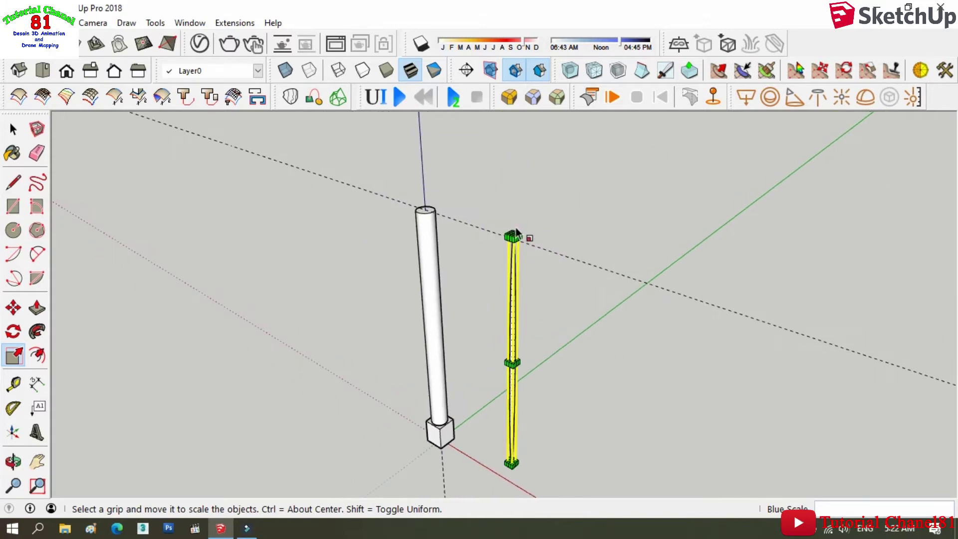
left_click(15, 459)
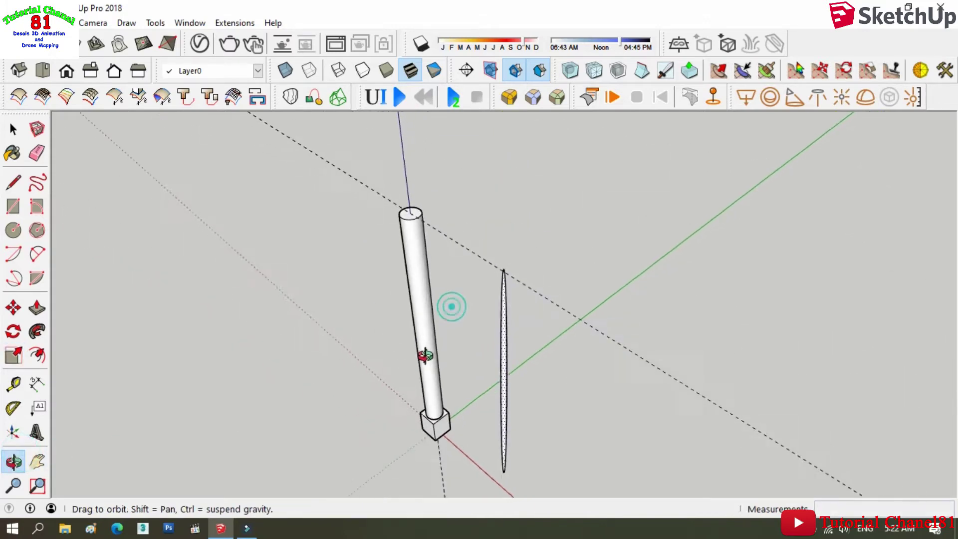
Select the spindle and move it by its tip to stand beside the column.
mouse_move(451, 304)
left_mouse_down()
mouse_move(488, 281)
mouse_move(497, 327)
left_mouse_up()
left_click(13, 129)
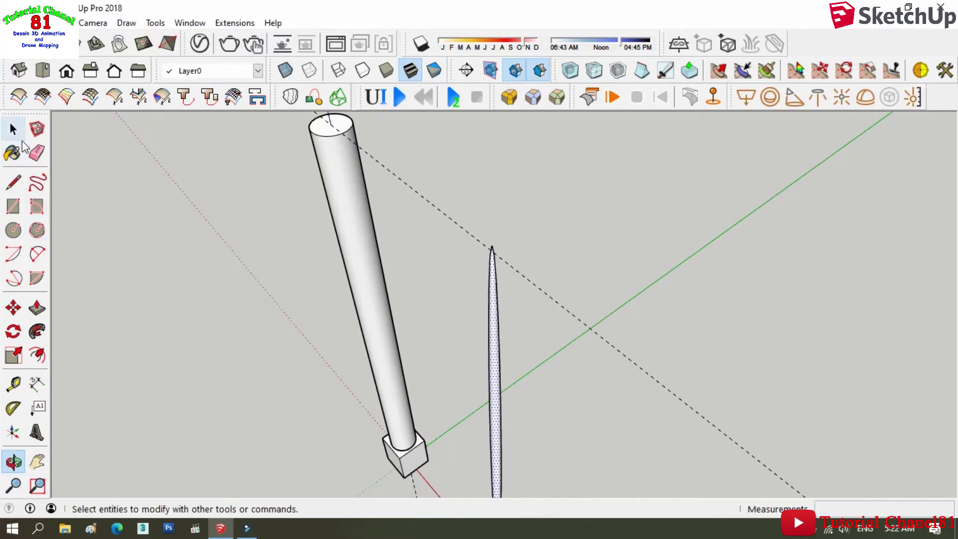
left_click(491, 338)
left_click(13, 308)
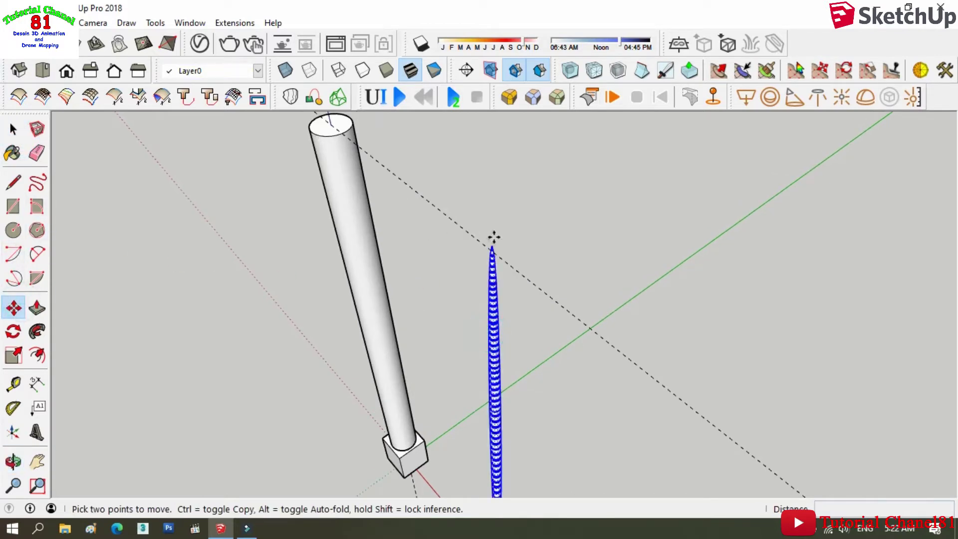
scroll(492, 256, "up", 1)
scroll(492, 256, "up", 2)
scroll(490, 253, "up", 2)
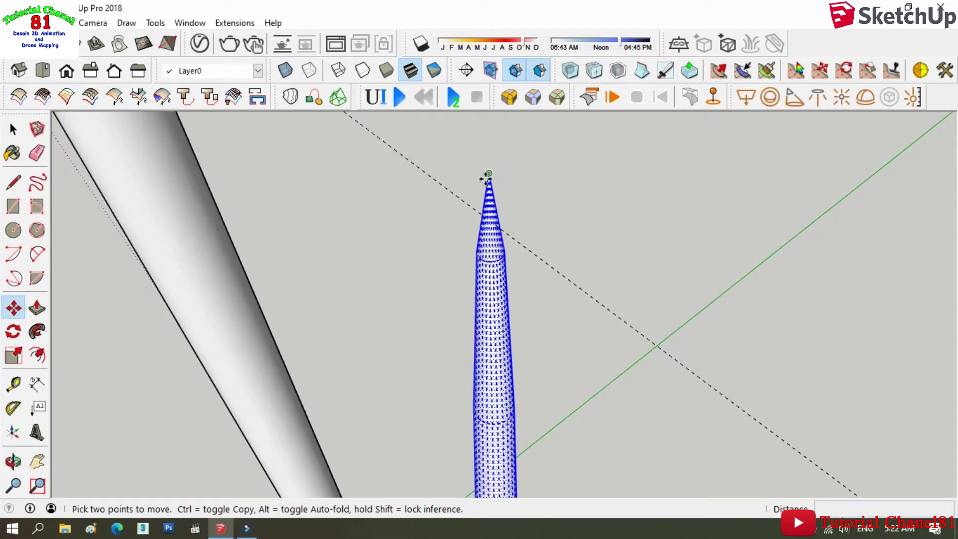
left_click(485, 178)
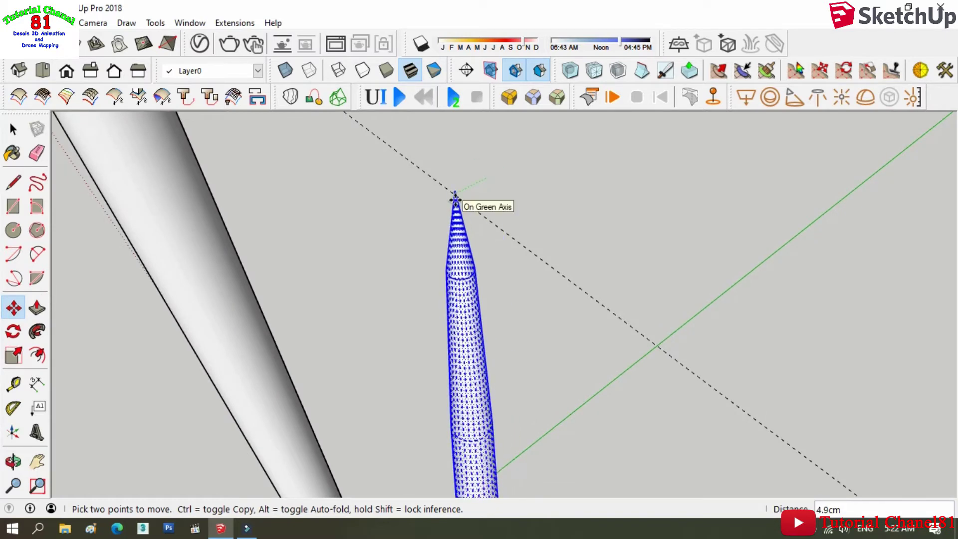
scroll(455, 198, "down", 2)
scroll(455, 199, "down", 2)
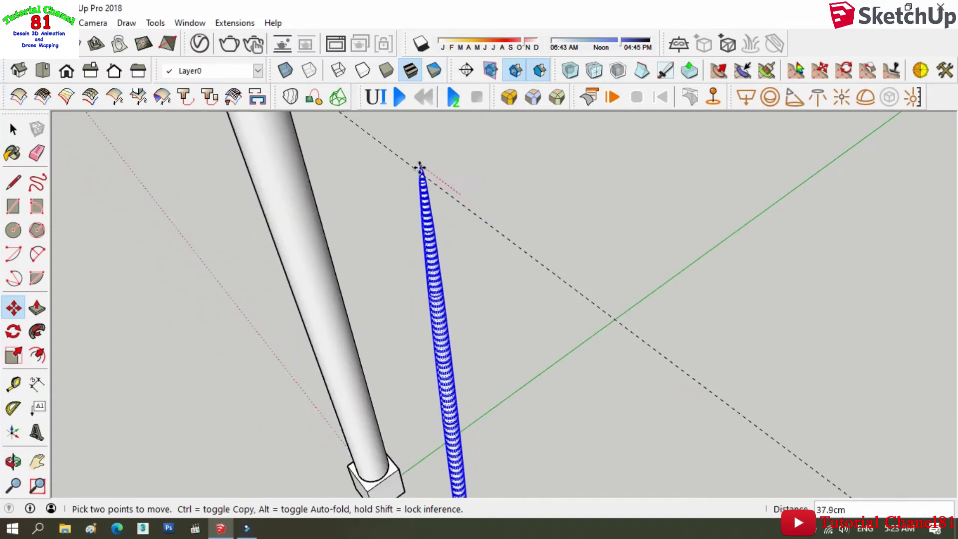
left_click(426, 178)
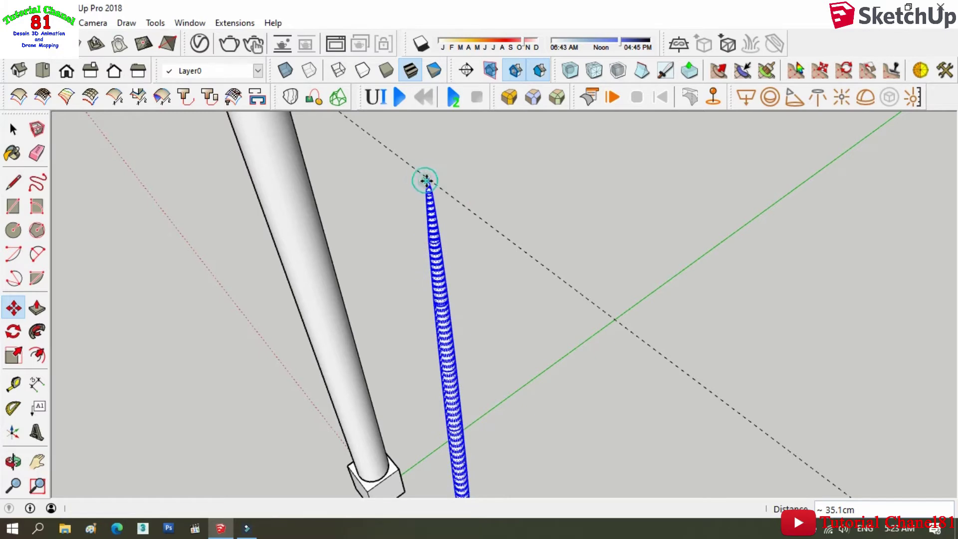
Orbit and zoom to check the spire next to the column and its base.
left_click(12, 461)
left_click_drag(296, 311, 306, 223)
mouse_move(293, 175)
left_mouse_down()
mouse_move(476, 228)
mouse_move(327, 256)
left_mouse_up()
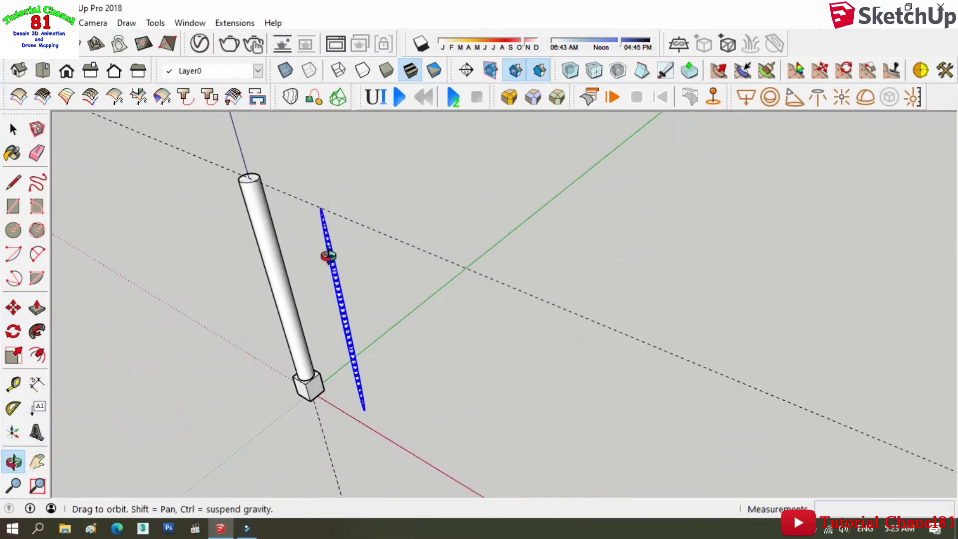
scroll(328, 256, "up", 3)
scroll(344, 324, "down", 2)
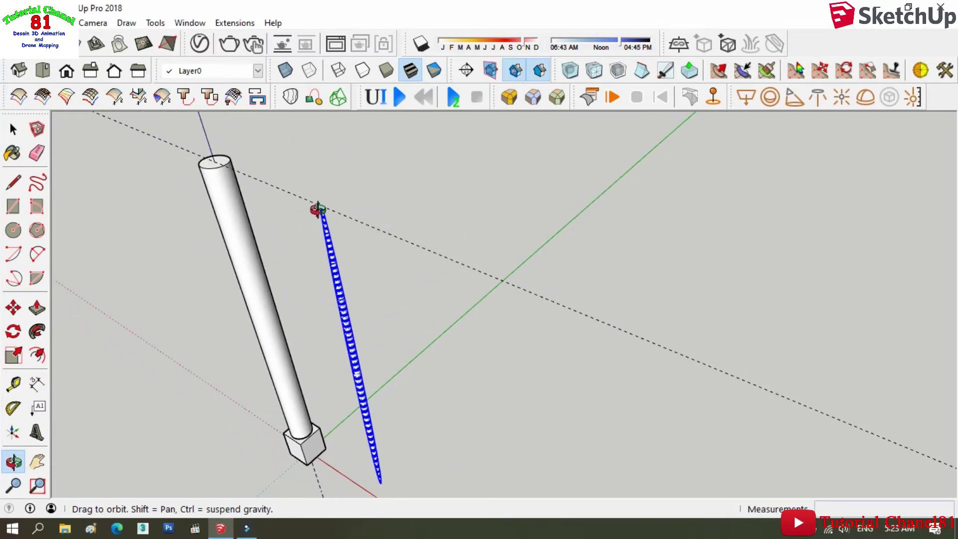
scroll(317, 209, "up", 2)
scroll(317, 219, "up", 3)
Stretch the spire taller from its top grip and orbit to compare it with the column top.
left_click(14, 355)
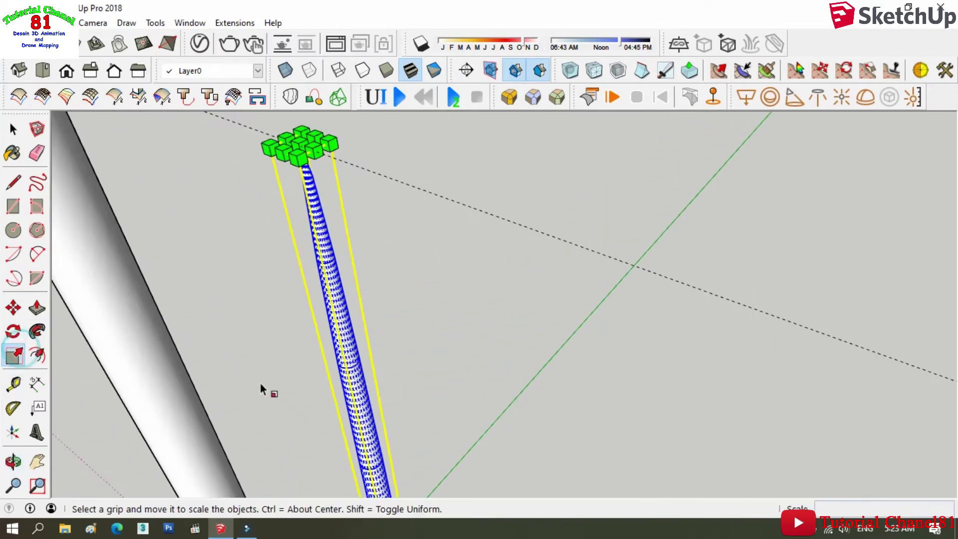
left_click_drag(330, 144, 335, 310, "ctrl")
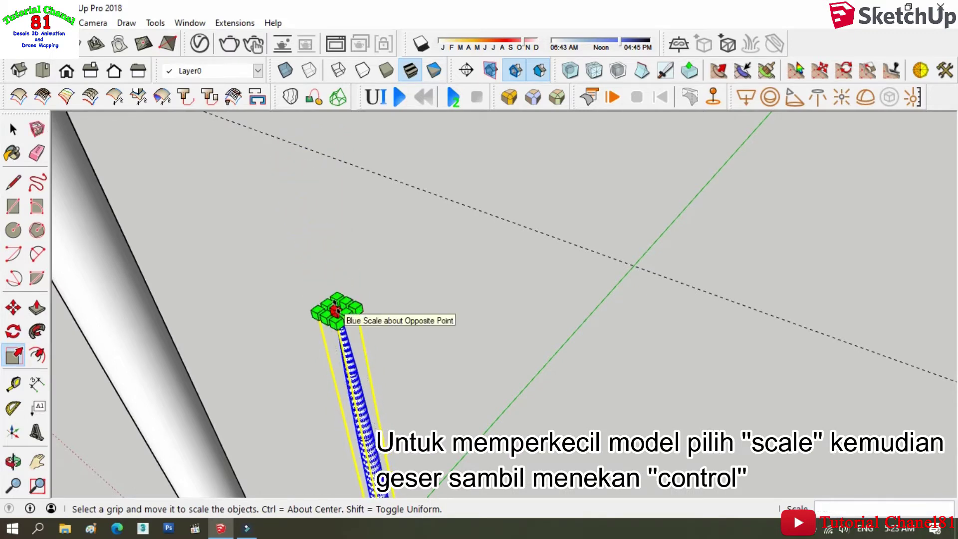
mouse_move(335, 310)
left_mouse_down("ctrl")
mouse_move(369, 172)
mouse_move(360, 171)
left_mouse_up("ctrl")
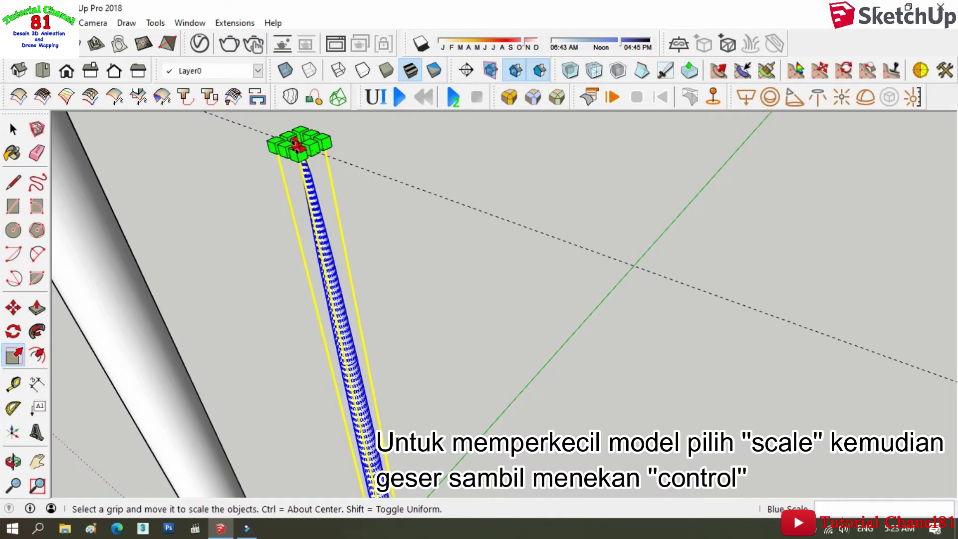
left_click(13, 461)
mouse_move(342, 295)
left_mouse_down()
mouse_move(390, 264)
mouse_move(383, 274)
mouse_move(378, 256)
mouse_move(385, 270)
mouse_move(158, 293)
left_mouse_up()
scroll(425, 212, "up", 2)
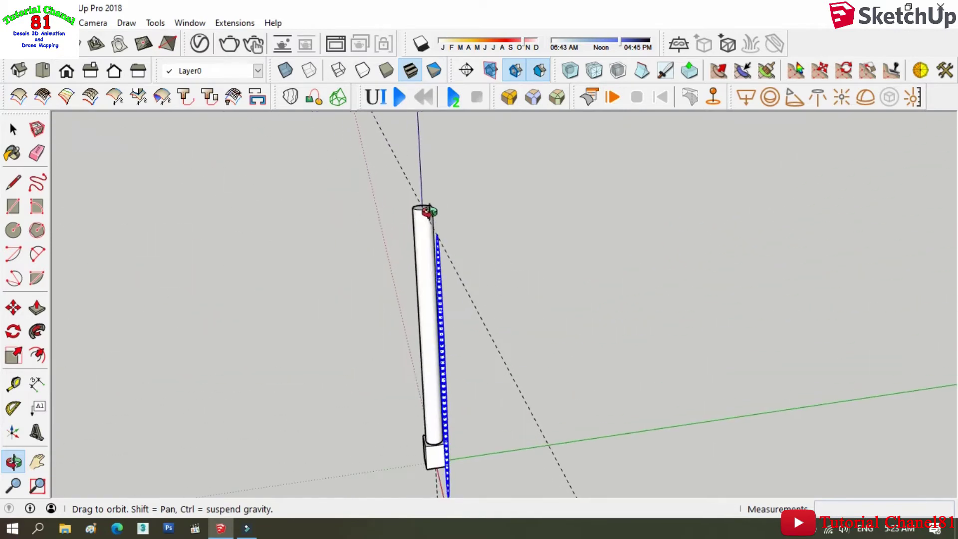
scroll(425, 213, "up", 3)
scroll(414, 198, "down", 3)
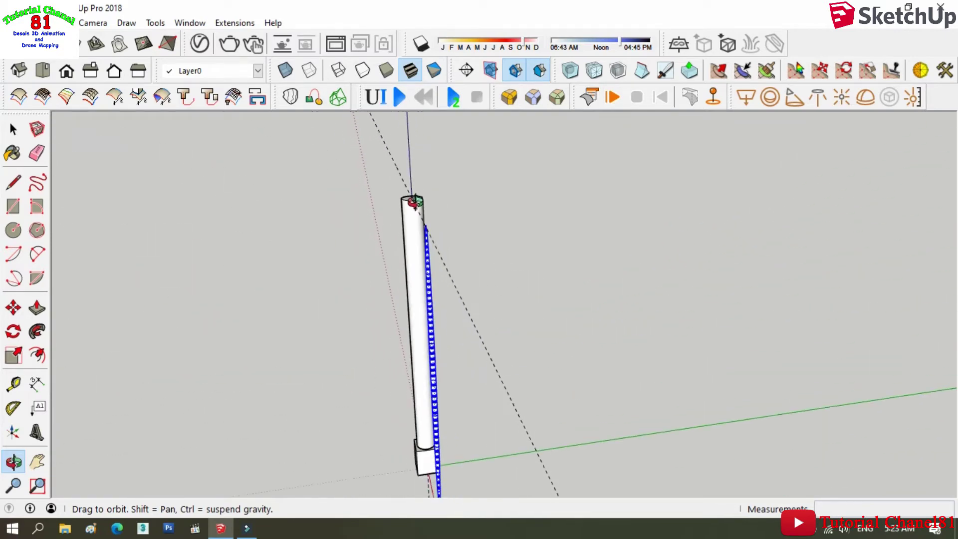
Shrink the spire uniformly to 0.97, then stretch its height by about 1.03.
left_click(13, 355)
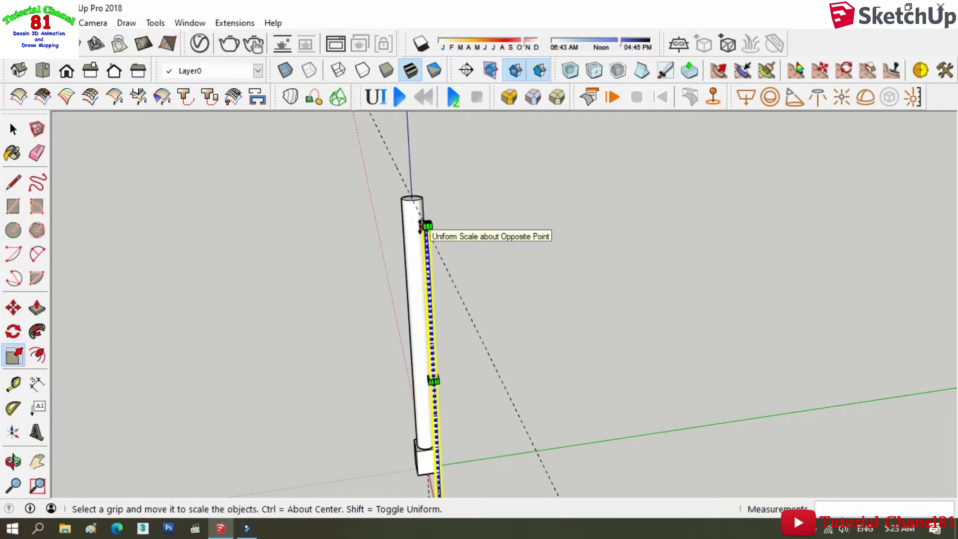
scroll(421, 227, "up", 1)
scroll(420, 227, "up", 1)
scroll(418, 229, "up", 2)
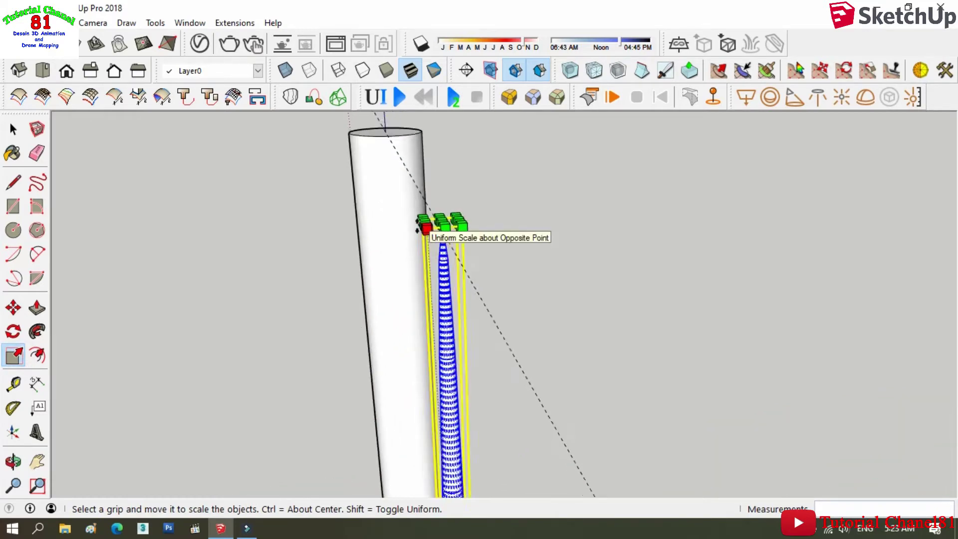
scroll(418, 228, "up", 3)
left_click_drag(609, 226, 581, 353)
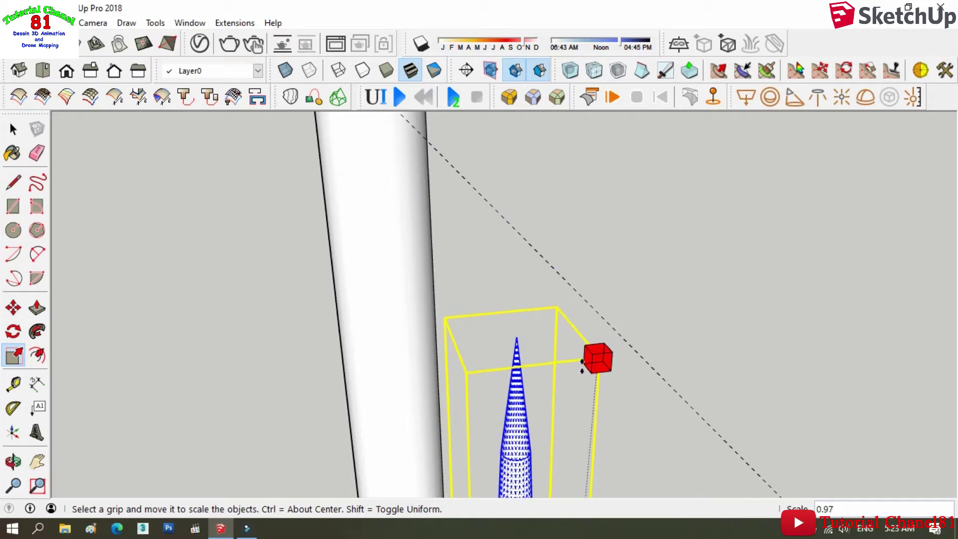
left_click(581, 366)
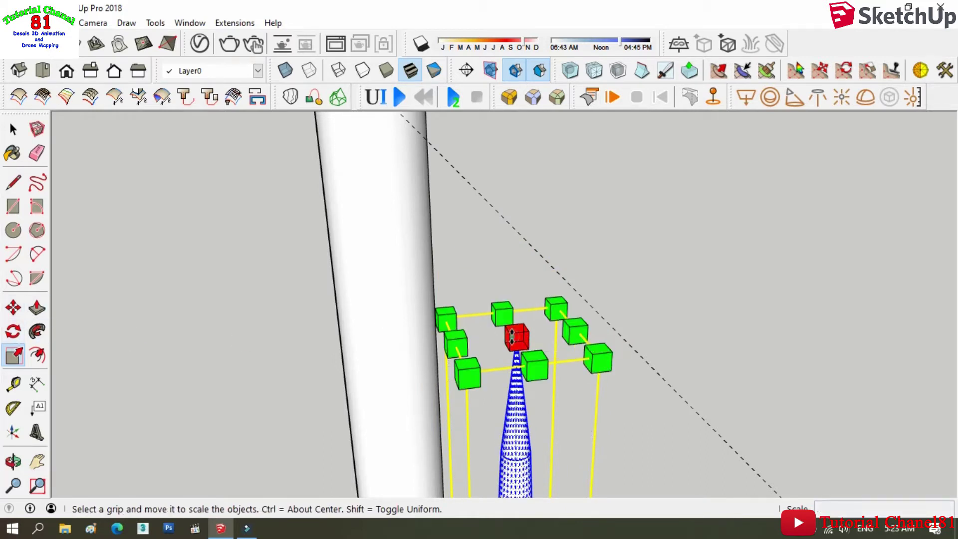
left_click_drag(513, 333, 517, 230)
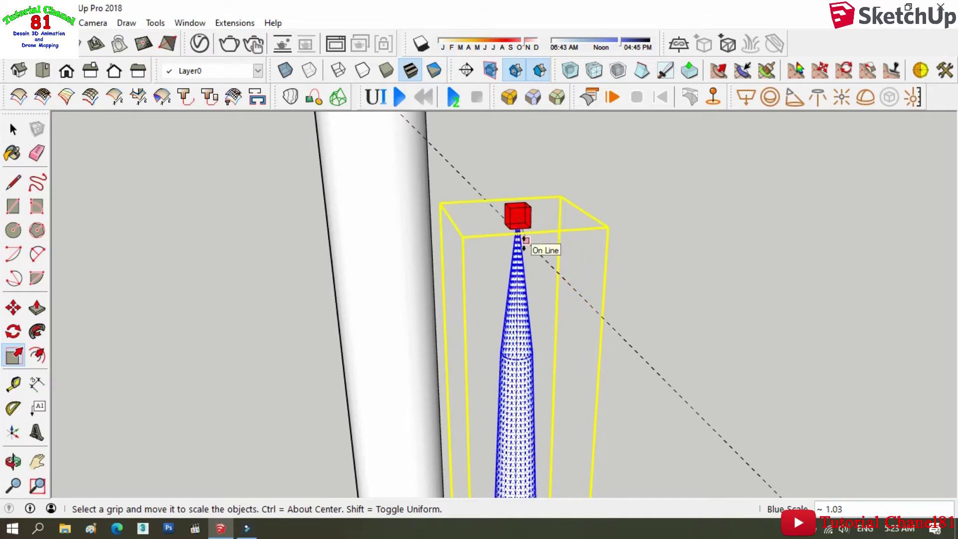
left_click(533, 255)
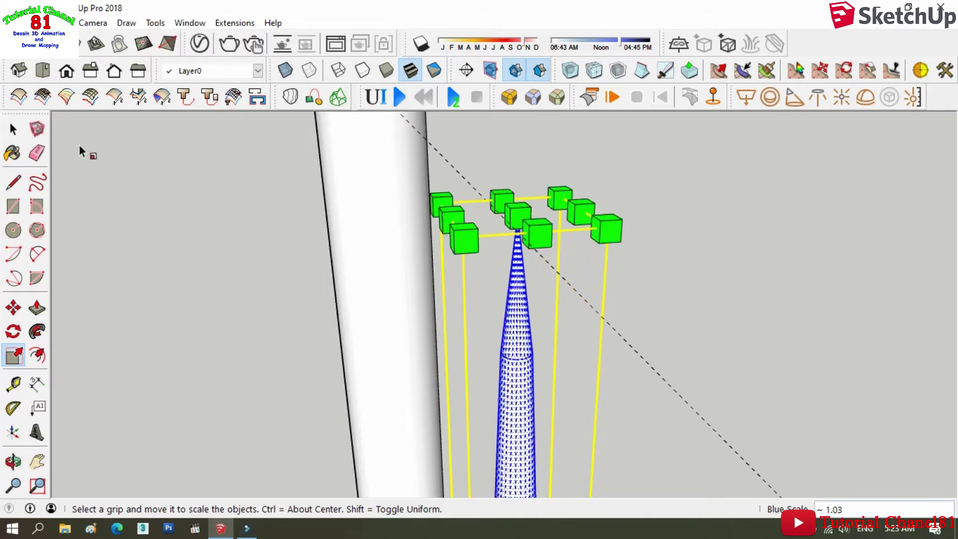
key("space")
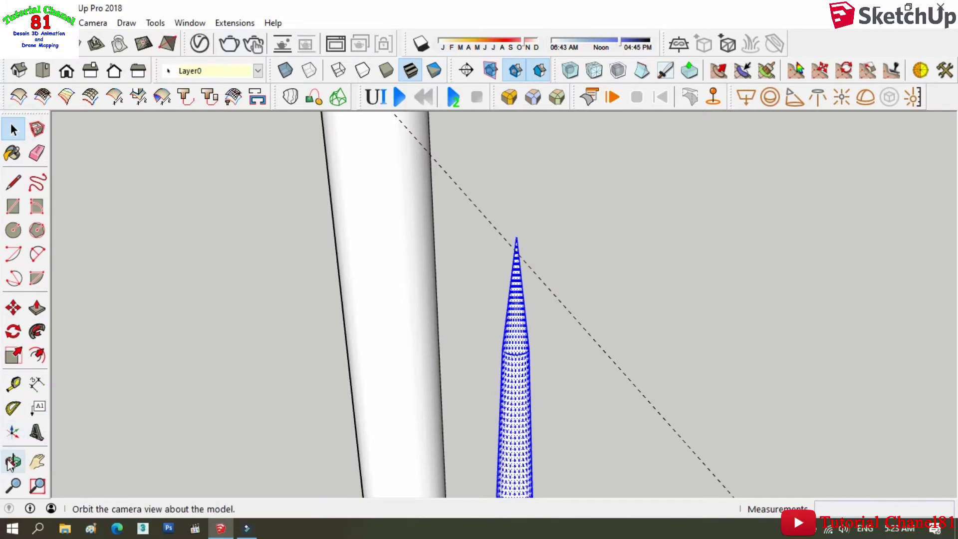
Move the spire about 1.3 cm by its tip onto the dashed guide line beside the column.
left_click(13, 461)
left_click_drag(435, 336, 122, 383)
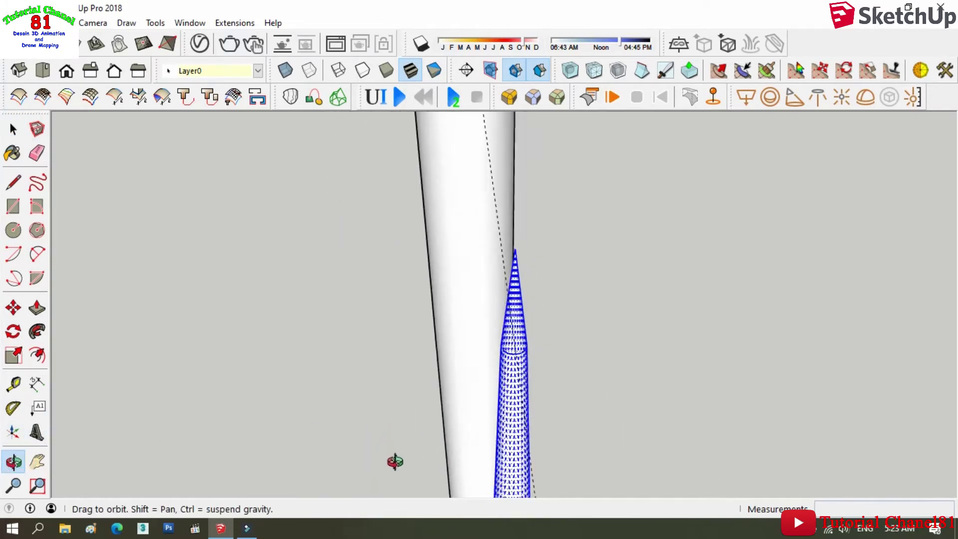
left_click(14, 308)
left_click(502, 287)
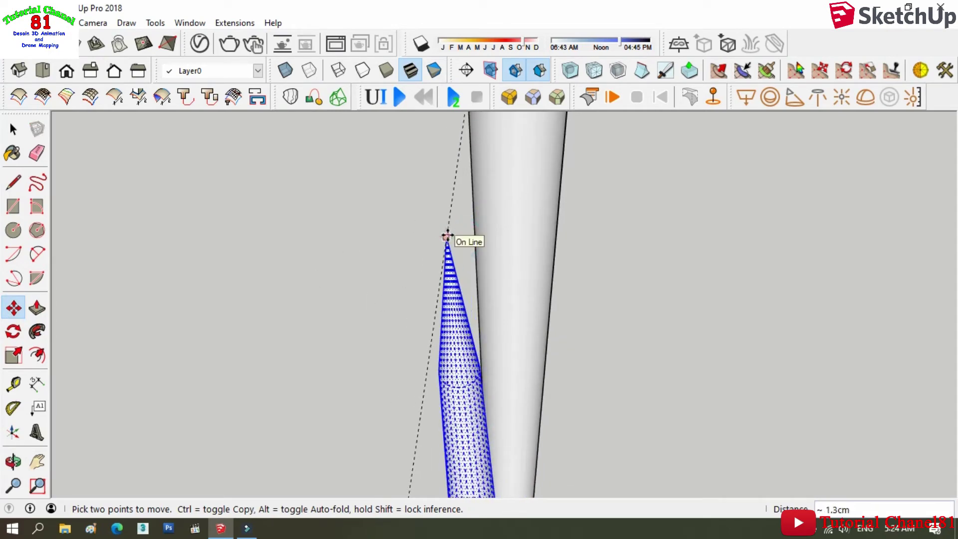
left_click(14, 461)
mouse_move(324, 381)
left_mouse_down()
mouse_move(548, 317)
mouse_move(508, 297)
mouse_move(483, 315)
mouse_move(509, 261)
mouse_move(494, 288)
mouse_move(492, 256)
mouse_move(256, 241)
mouse_move(229, 302)
mouse_move(195, 274)
mouse_move(95, 375)
left_mouse_up()
Scale the spire vertically by 0.98 so its tip sits level with the column top.
left_click(37, 461)
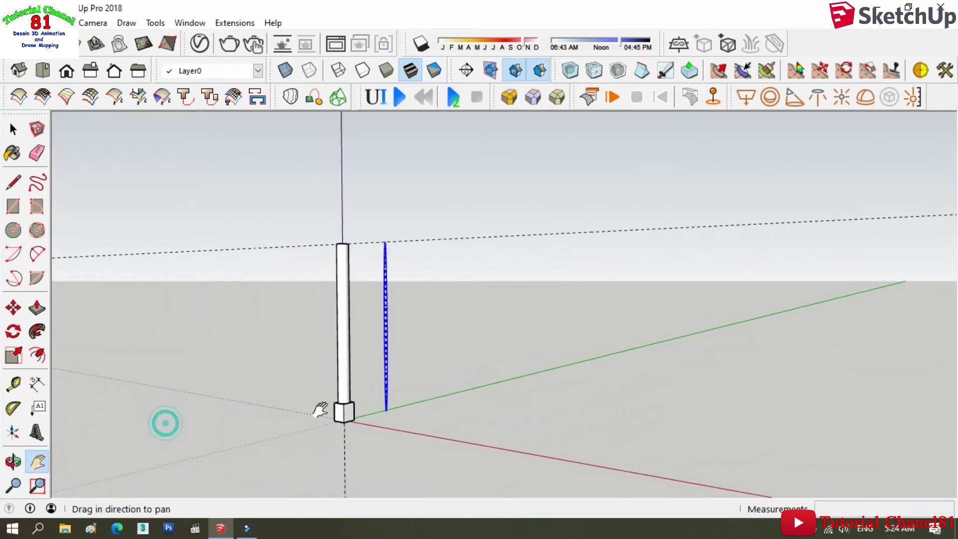
left_click_drag(160, 421, 213, 406)
left_click(13, 355)
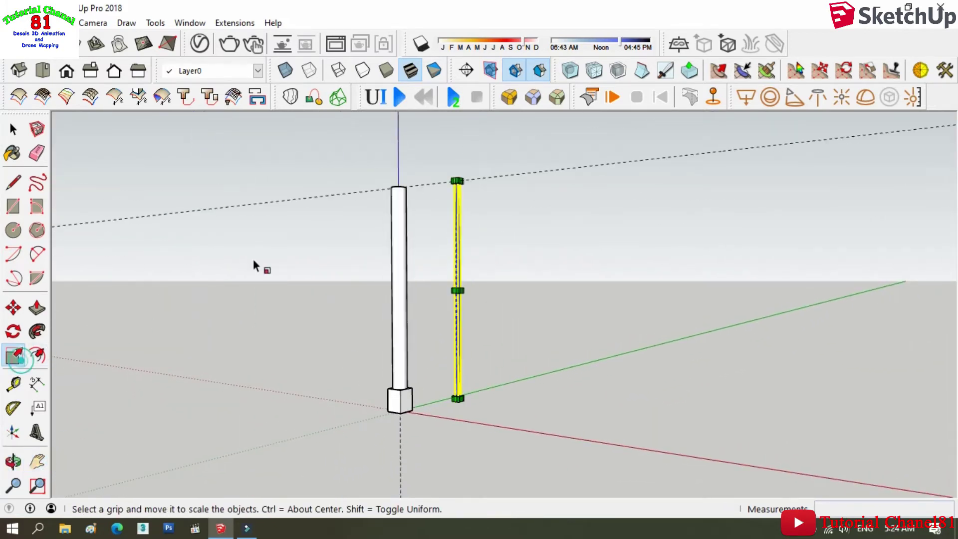
scroll(456, 185, "up", 3)
scroll(456, 180, "up", 3)
scroll(444, 176, "up", 2)
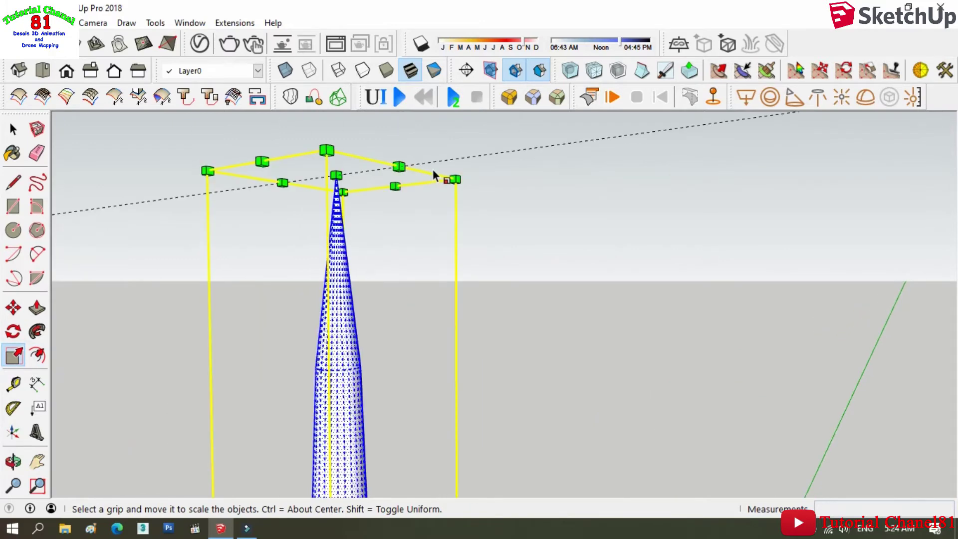
left_click_drag(337, 174, 333, 323)
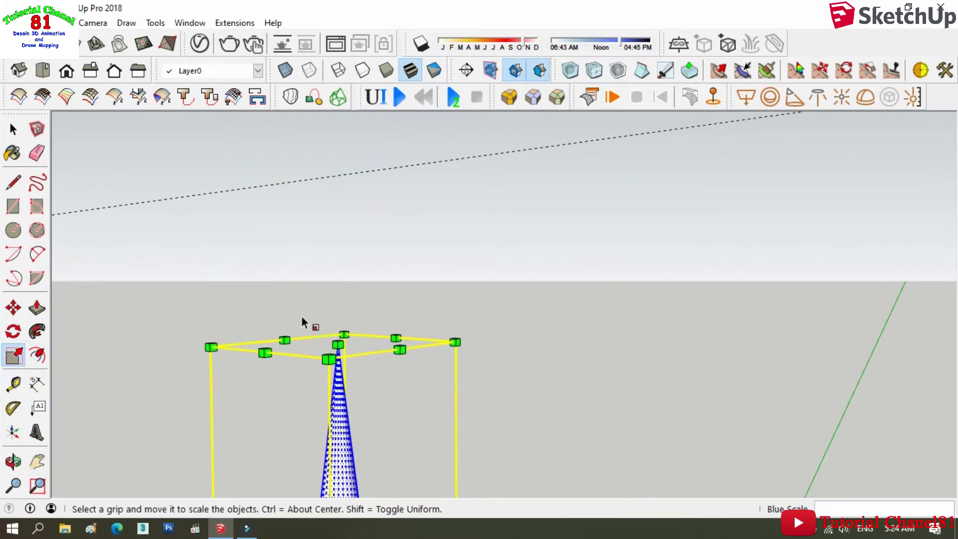
Pan, zoom out and orbit to an angled view of the column and spire.
left_click(37, 461)
left_click_drag(314, 470, 469, 312)
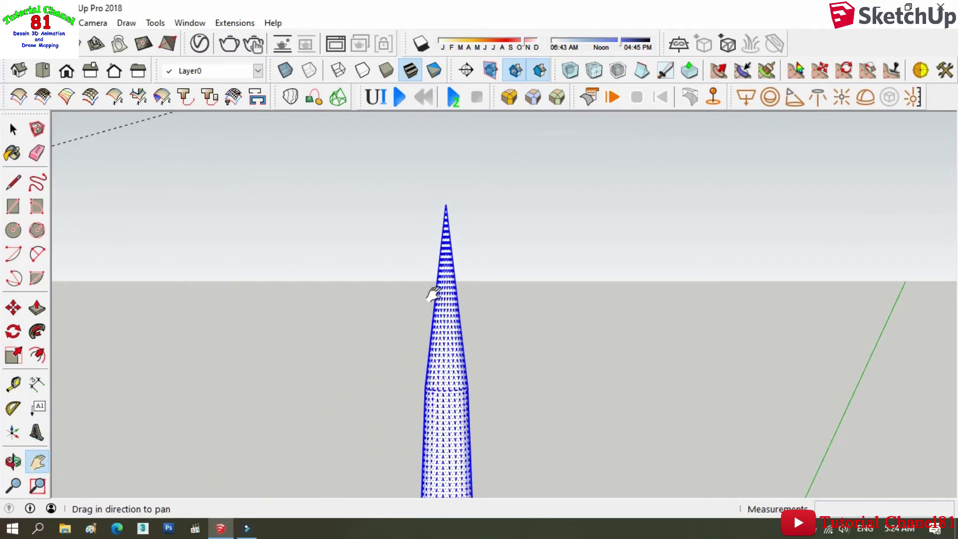
scroll(422, 293, "down", 2)
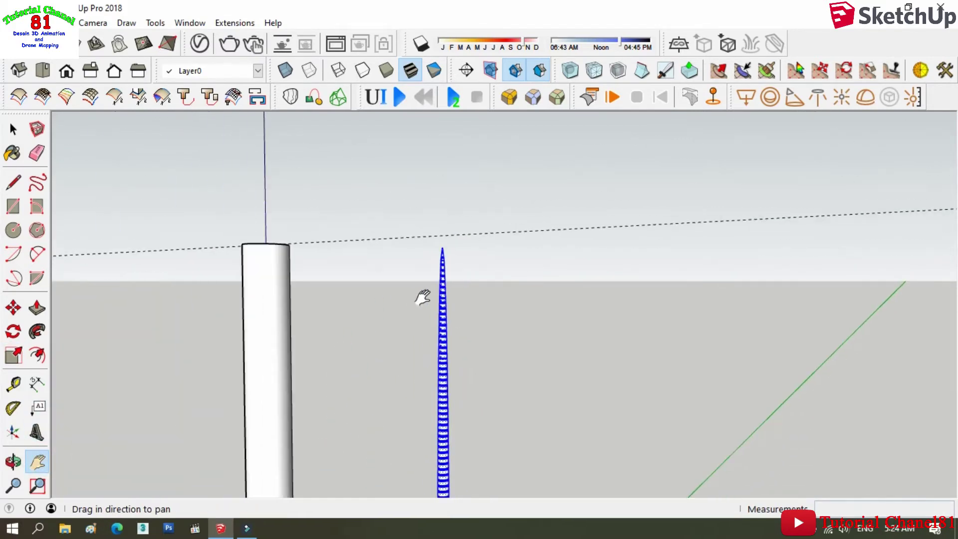
scroll(421, 293, "down", 2)
scroll(421, 293, "down", 2)
scroll(421, 292, "down", 2)
scroll(422, 293, "up", 2)
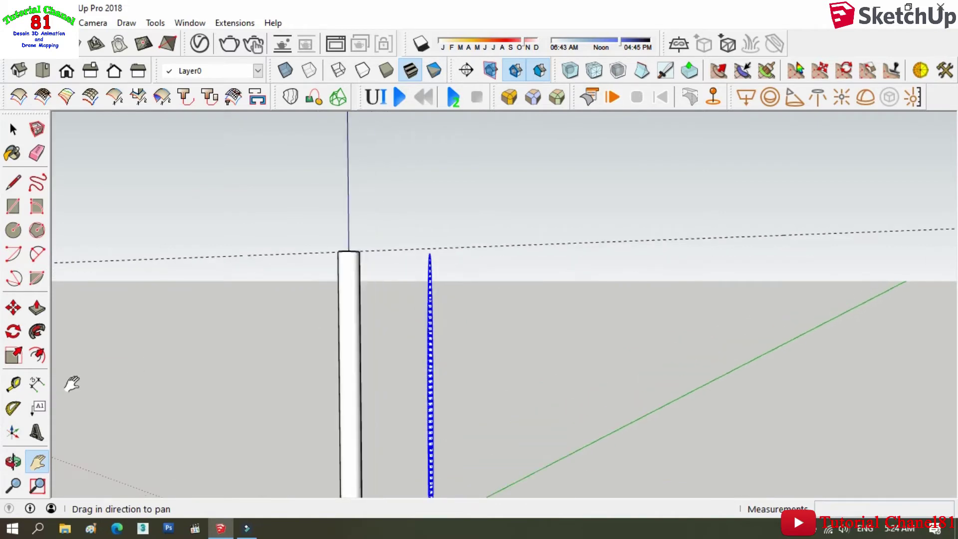
left_click(13, 462)
mouse_move(318, 304)
left_mouse_down()
mouse_move(345, 391)
mouse_move(123, 397)
left_mouse_up()
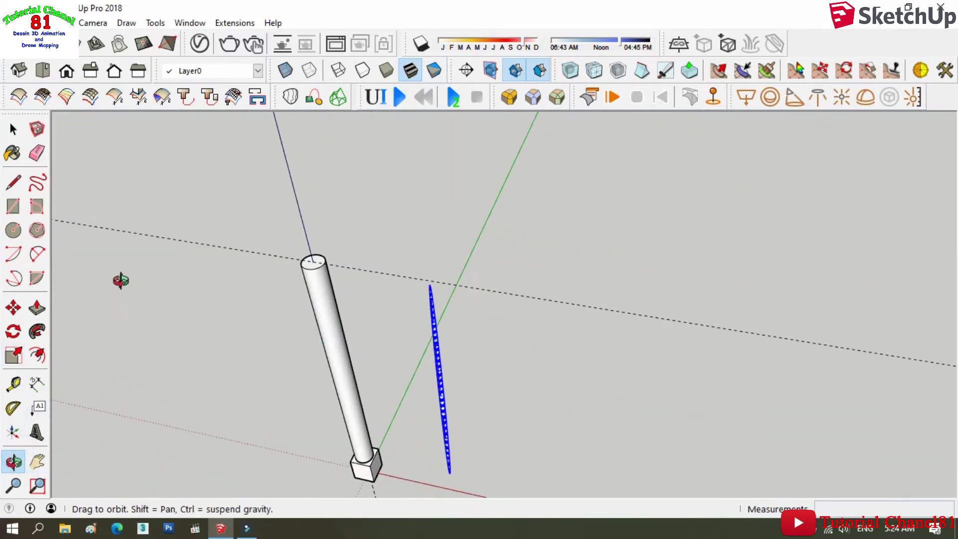
Move the spire by its tip and set it back down beside the column.
left_click(12, 308)
scroll(427, 288, "up", 2)
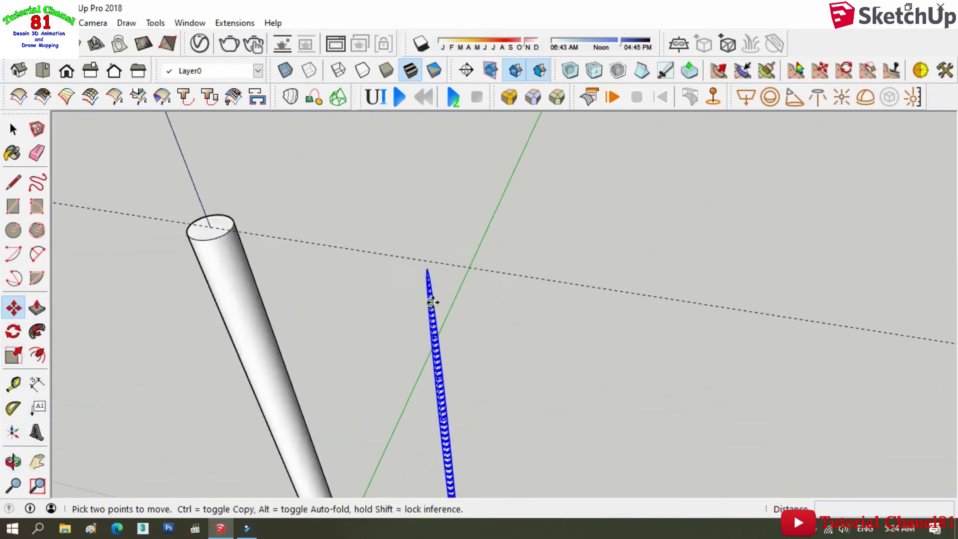
scroll(428, 289, "up", 2)
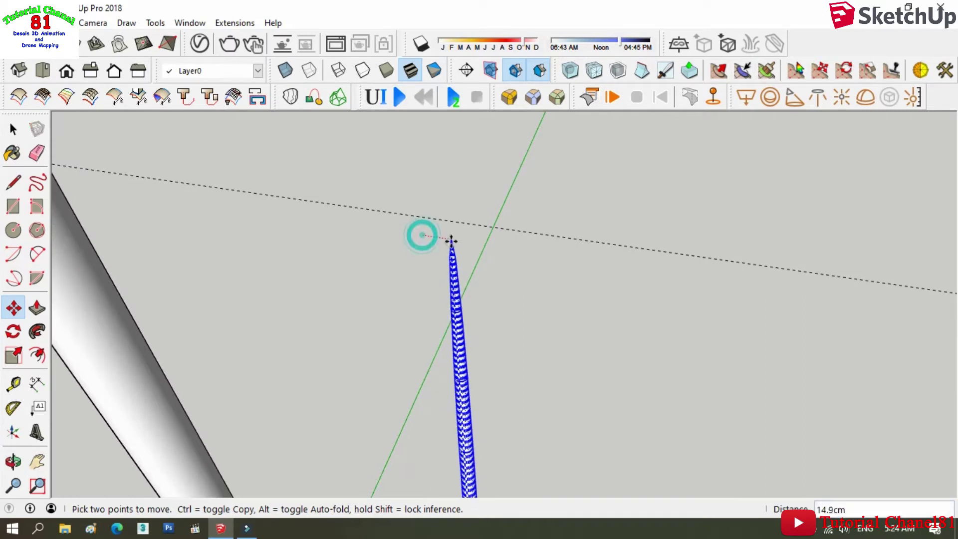
left_click(422, 235, "ctrl")
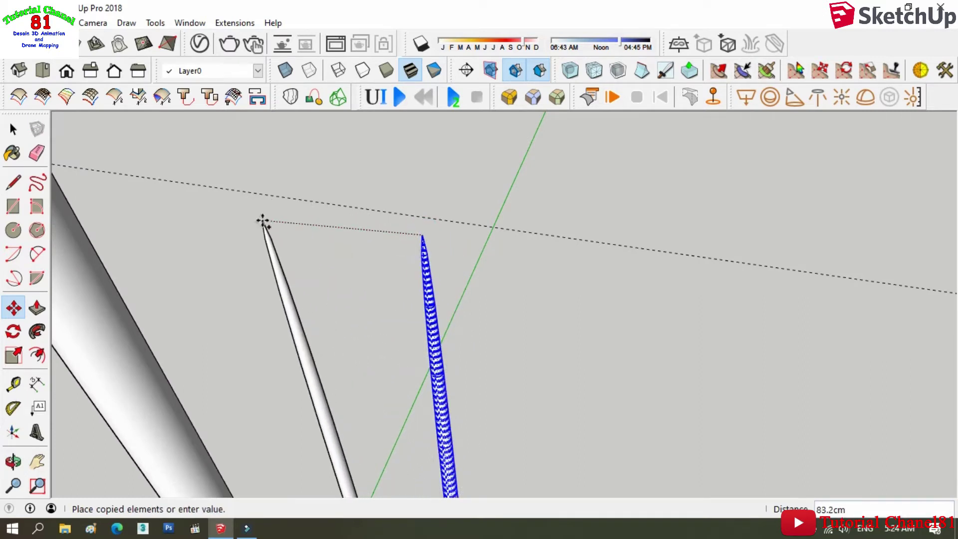
left_click(263, 214)
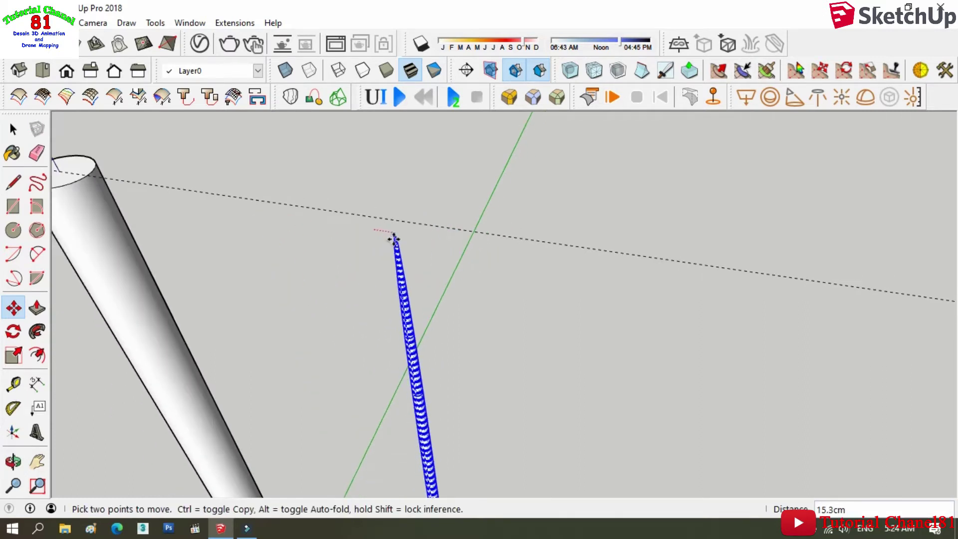
left_click(347, 226)
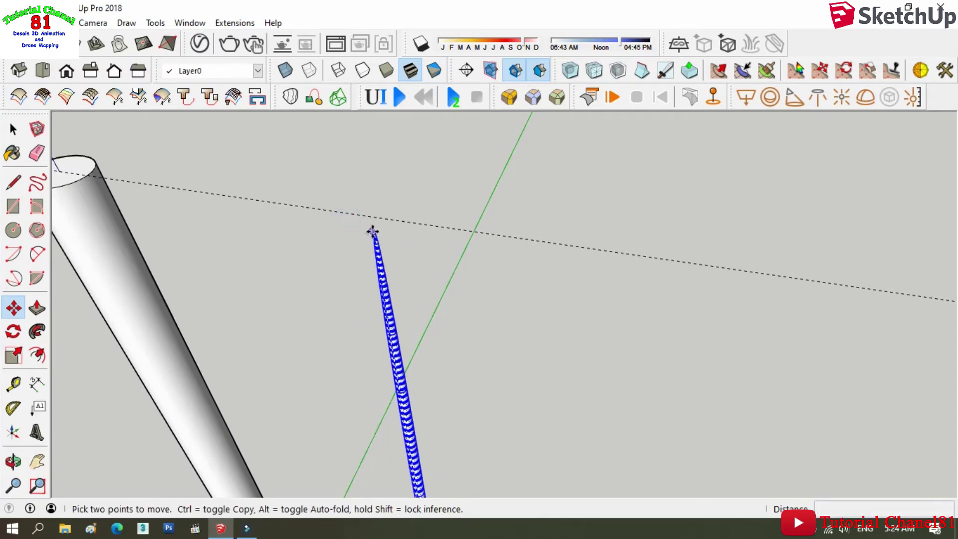
scroll(373, 231, "up", 2)
scroll(375, 239, "up", 1)
scroll(375, 239, "up", 1)
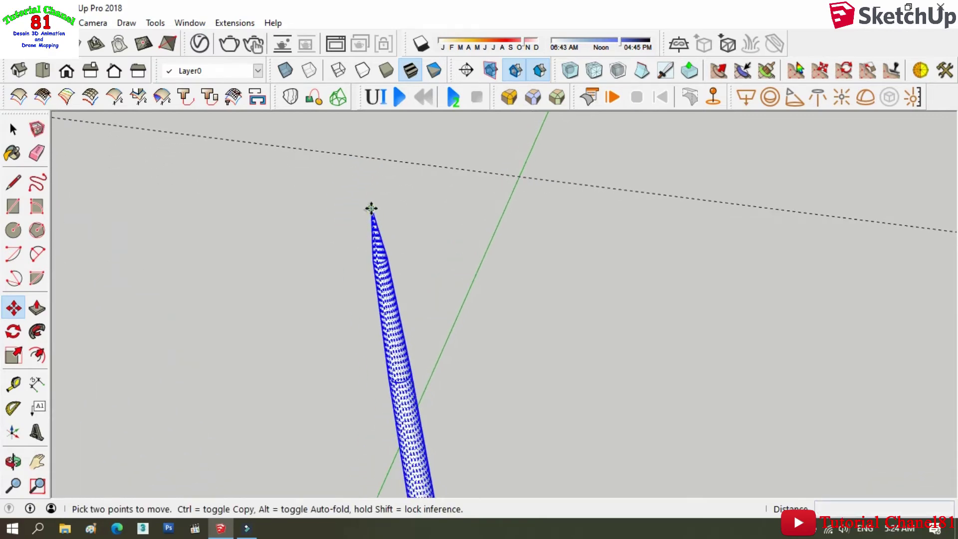
Copy the spire from its tip onto the cylinder's top edge and pan closer.
key("ctrl")
left_click(371, 208)
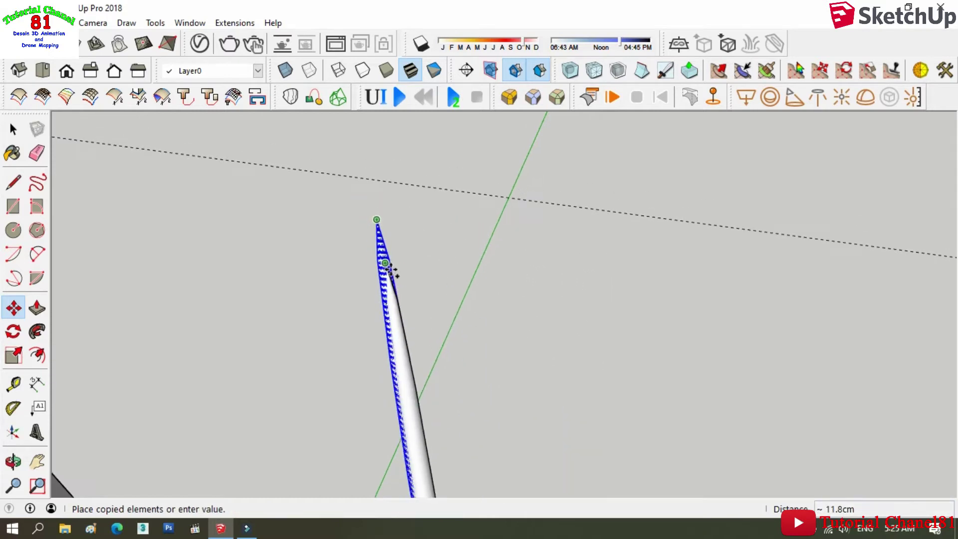
scroll(394, 268, "down", 2)
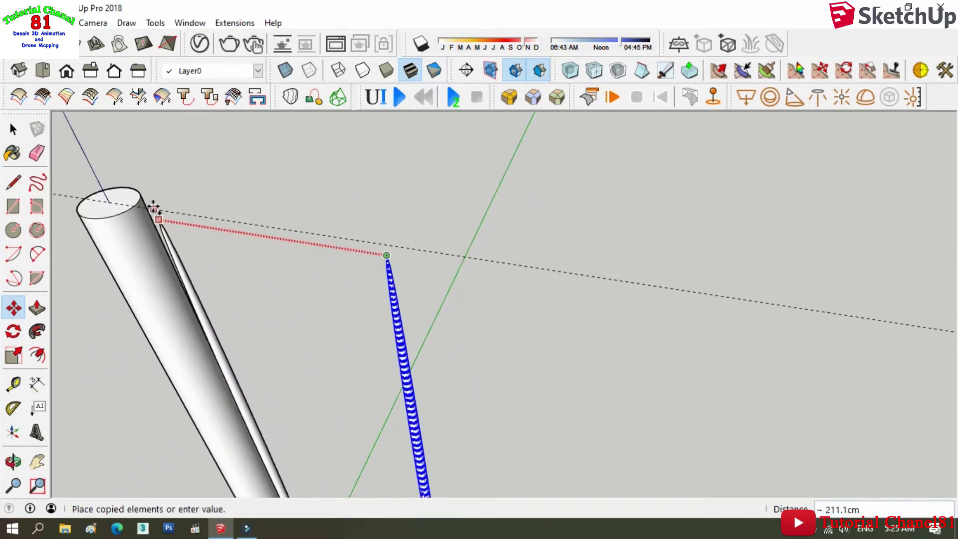
scroll(130, 205, "up", 1)
scroll(129, 204, "up", 1)
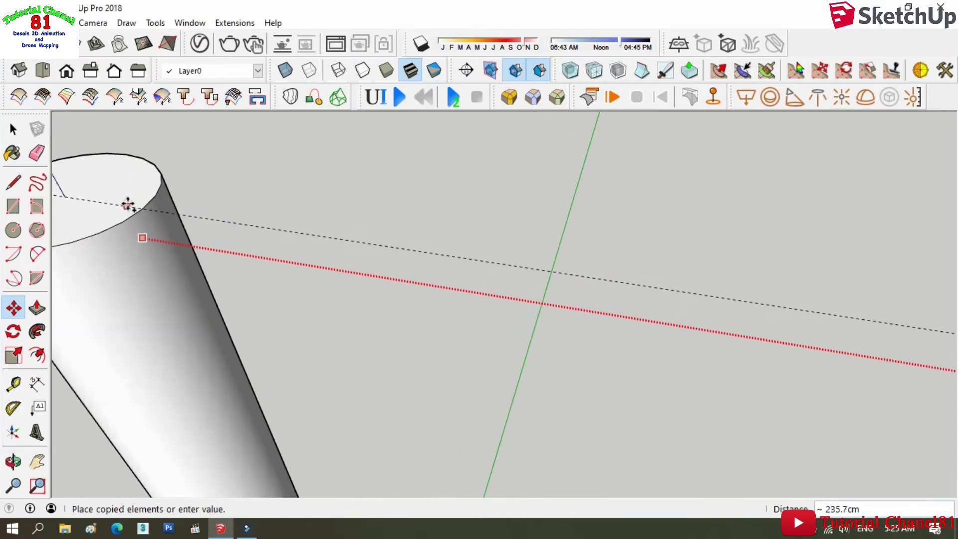
scroll(129, 207, "up", 1)
scroll(149, 210, "up", 1)
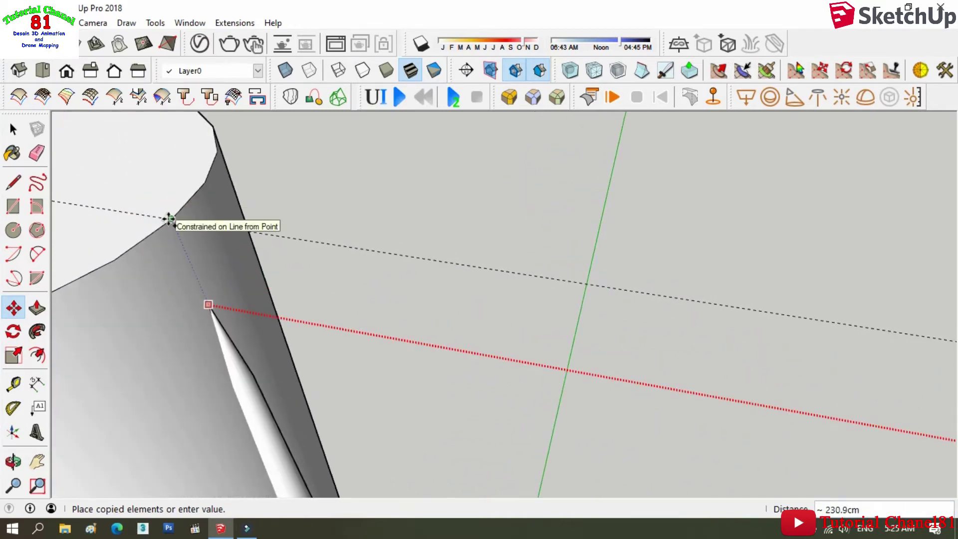
left_click(169, 220)
left_click(37, 461)
left_click_drag(128, 379, 421, 325)
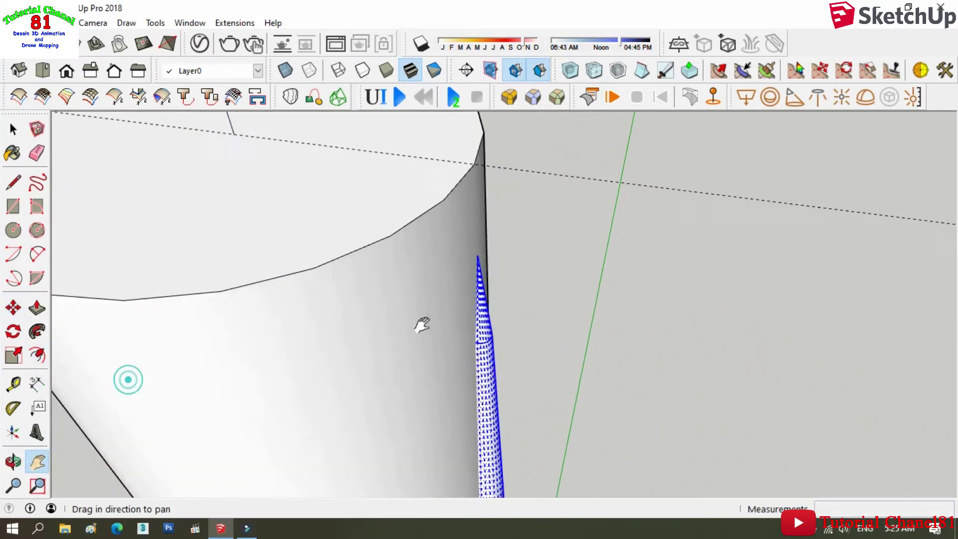
scroll(422, 325, "down", 3)
Rotate-copy the spire copy around the cylinder-top centre, starting from the cylinder edge.
scroll(427, 250, "down", 2)
left_click(13, 331)
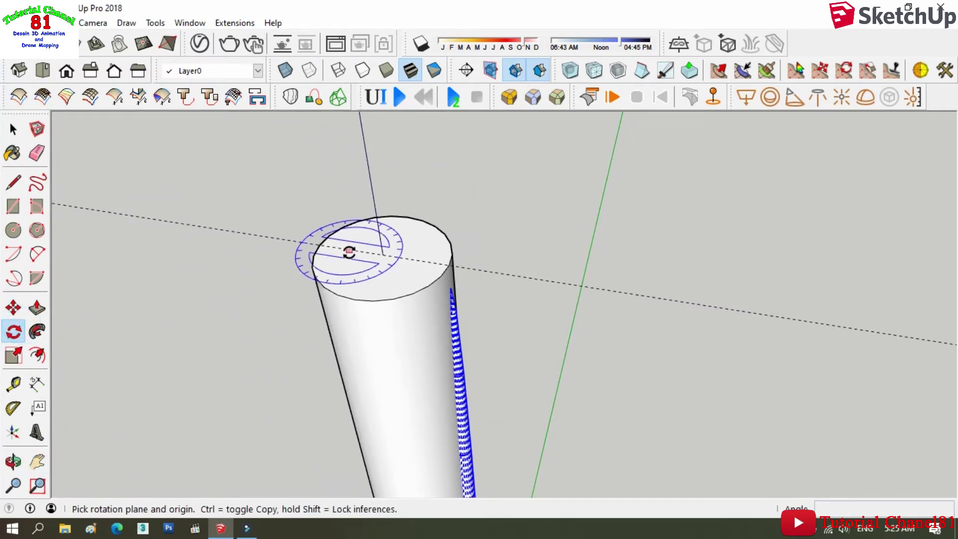
left_click(383, 257)
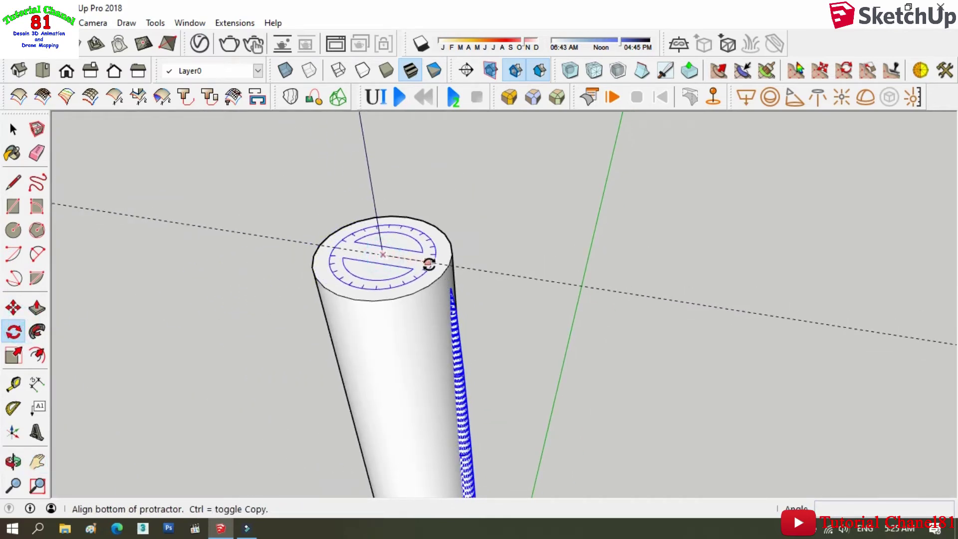
left_click(447, 264)
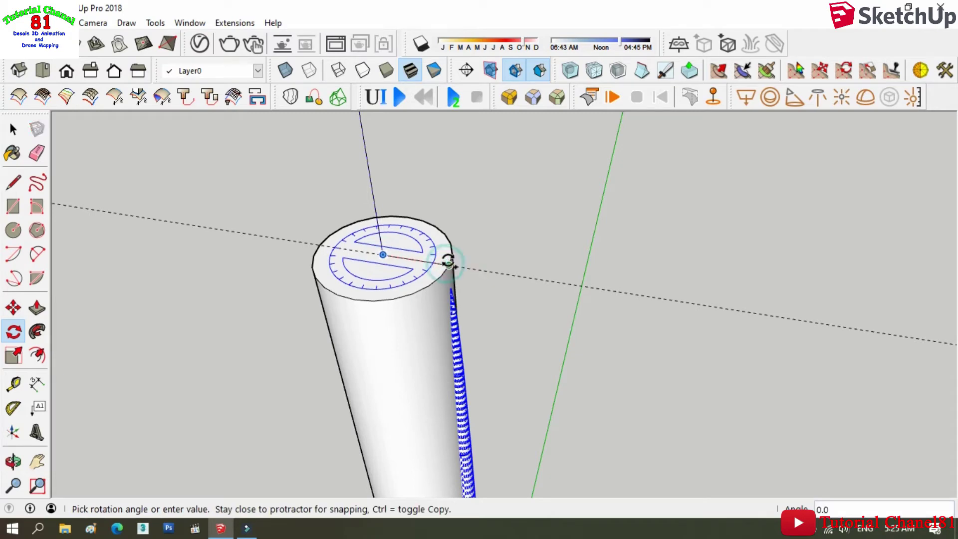
scroll(450, 244, "up", 2)
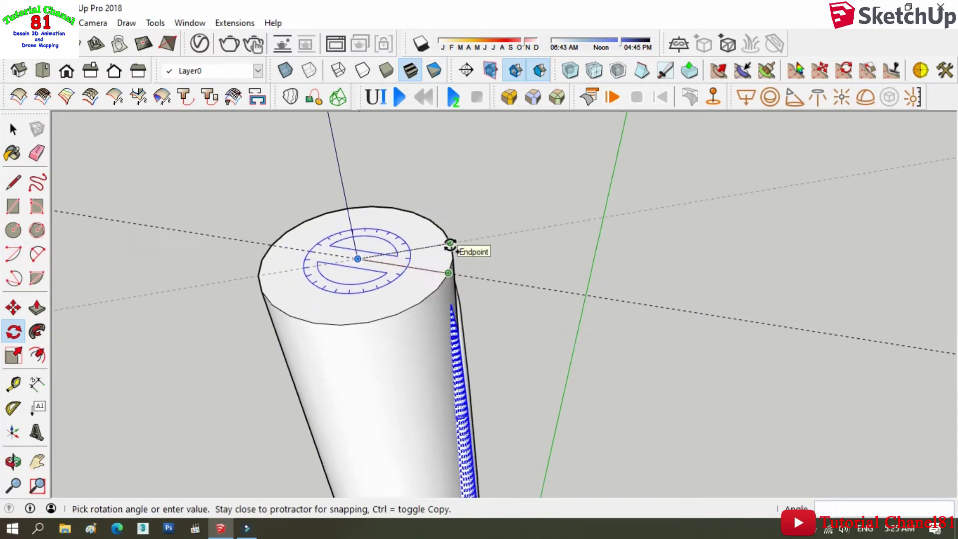
scroll(450, 185, "up", 1)
scroll(449, 186, "up", 2)
scroll(177, 303, "down", 3)
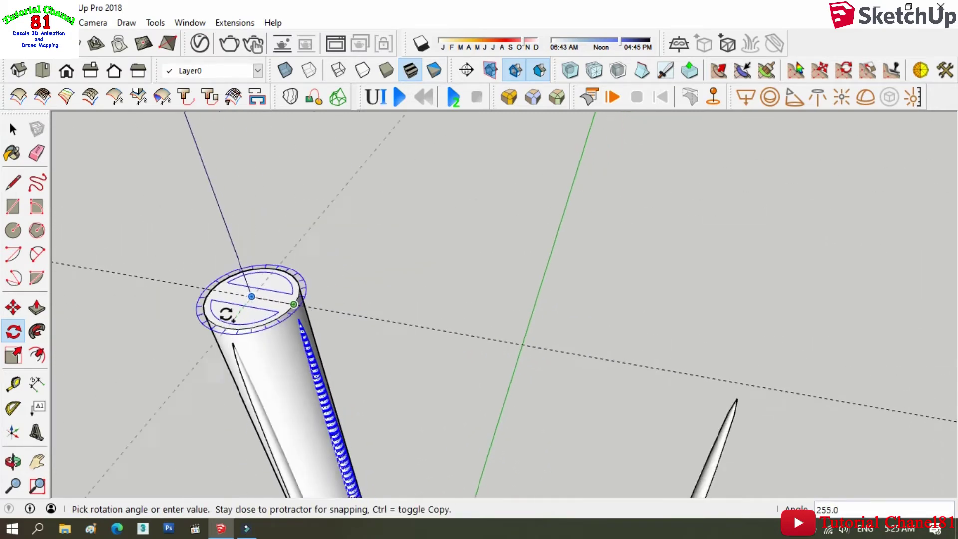
scroll(209, 369, "up", 1)
scroll(267, 445, "up", 2)
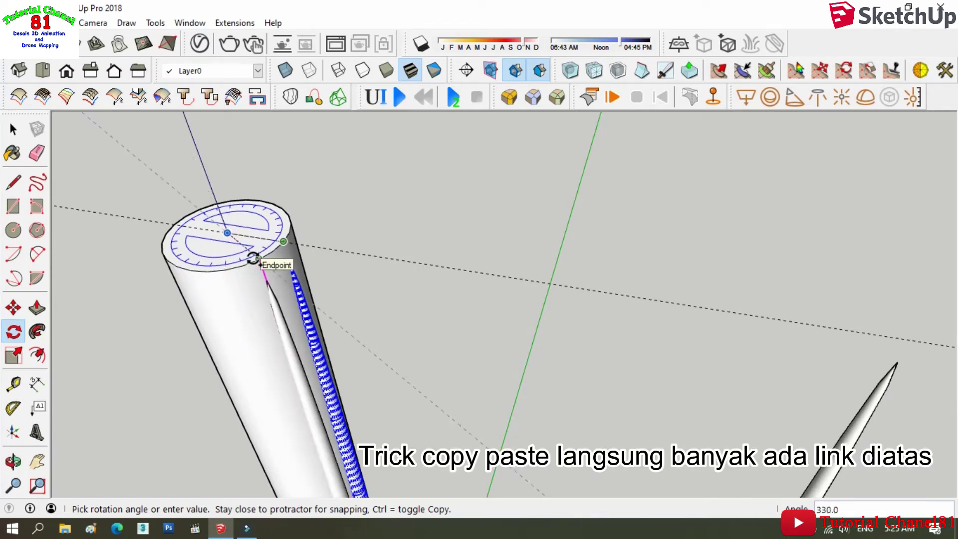
left_click(253, 258)
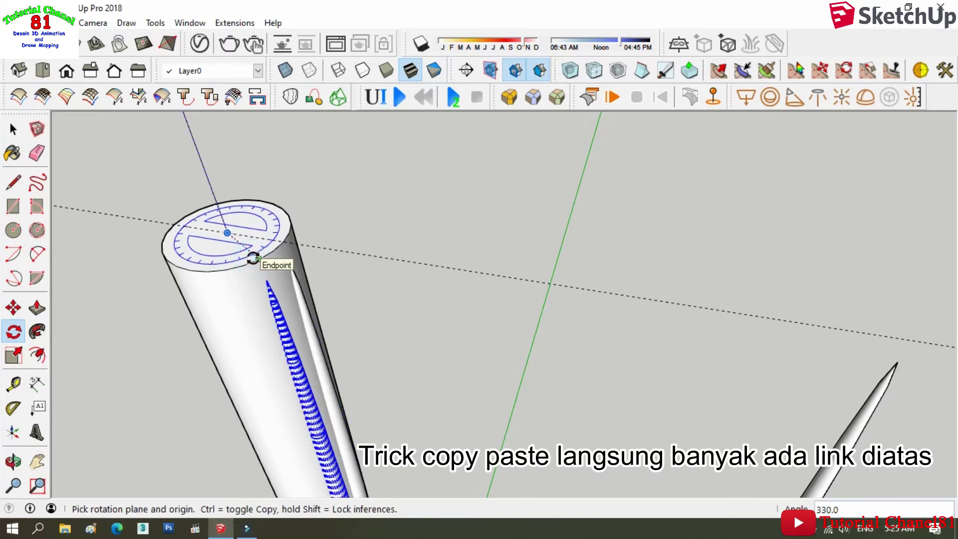
Array it into 12 copies around the cylinder and orbit to view the fluted column.
type("12x")
key("Return")
scroll(299, 260, "down", 2)
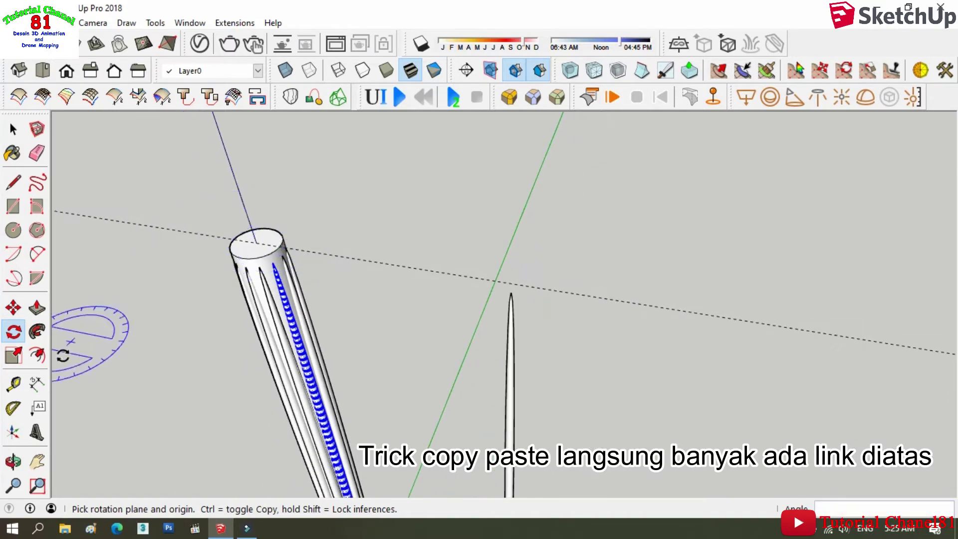
left_click(13, 461)
mouse_move(256, 410)
left_mouse_down()
mouse_move(271, 317)
mouse_move(246, 332)
mouse_move(306, 372)
mouse_move(273, 368)
mouse_move(278, 332)
mouse_move(278, 379)
mouse_move(270, 271)
mouse_move(298, 433)
mouse_move(289, 455)
mouse_move(286, 391)
mouse_move(55, 240)
left_mouse_up()
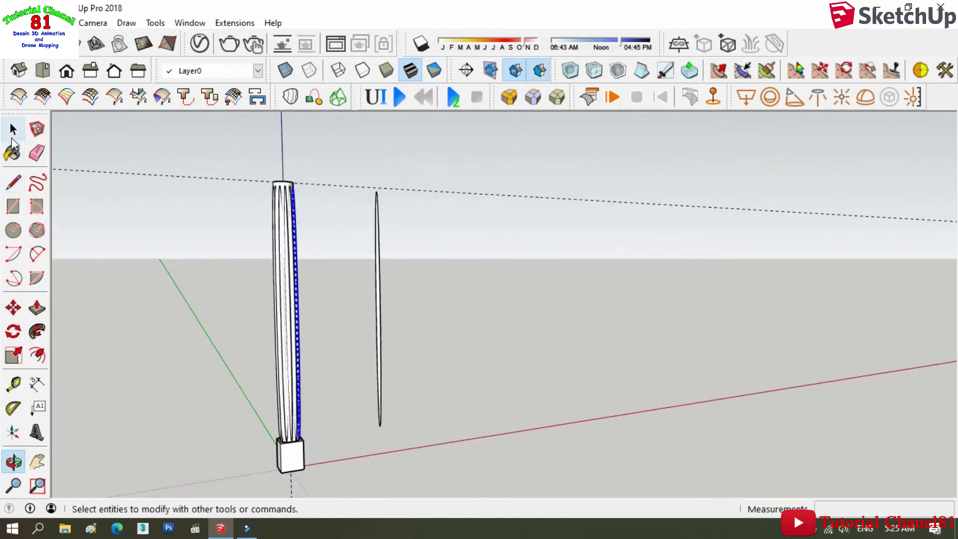
Intersect the fluted column with the spire copies using the context menu.
left_click(328, 446)
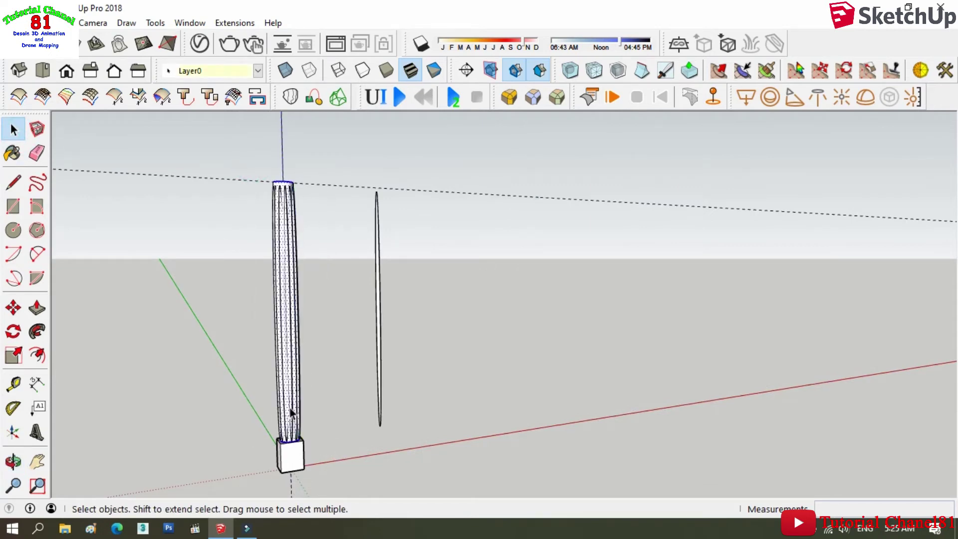
scroll(288, 345, "up", 3)
right_click(289, 346)
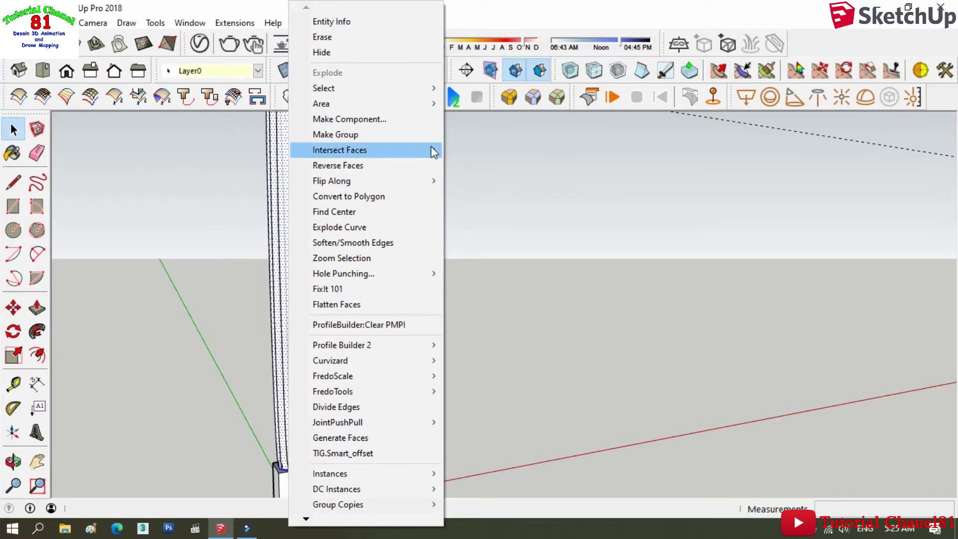
mouse_move(359, 149)
left_click(462, 152)
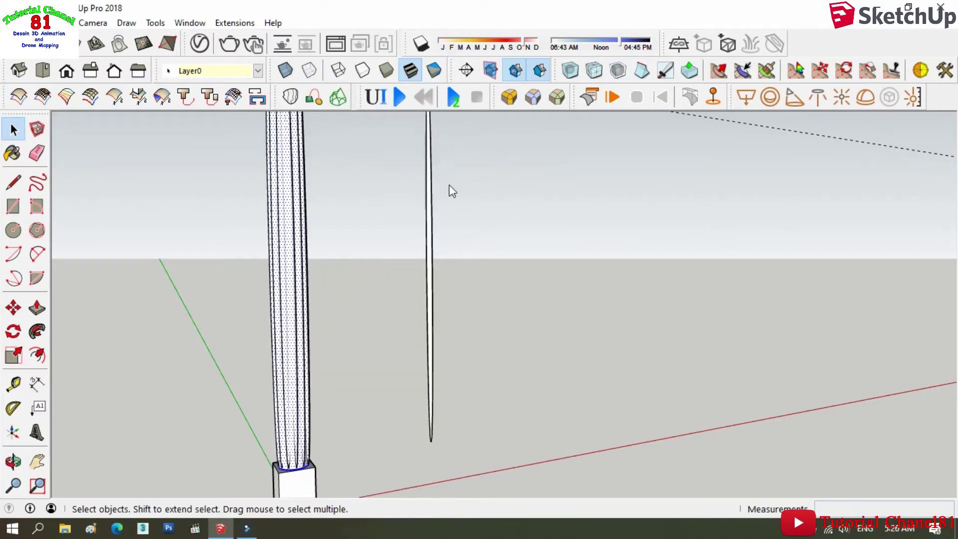
left_click(372, 263)
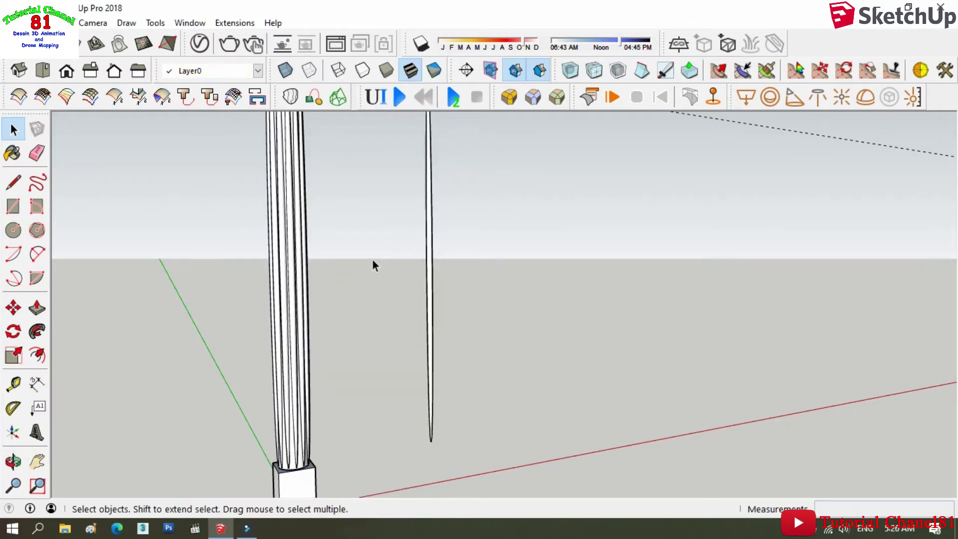
Delete the leftover spire faces on the front of the column to expose the grooves.
scroll(285, 241, "up", 2)
scroll(298, 260, "up", 2)
left_click(298, 261)
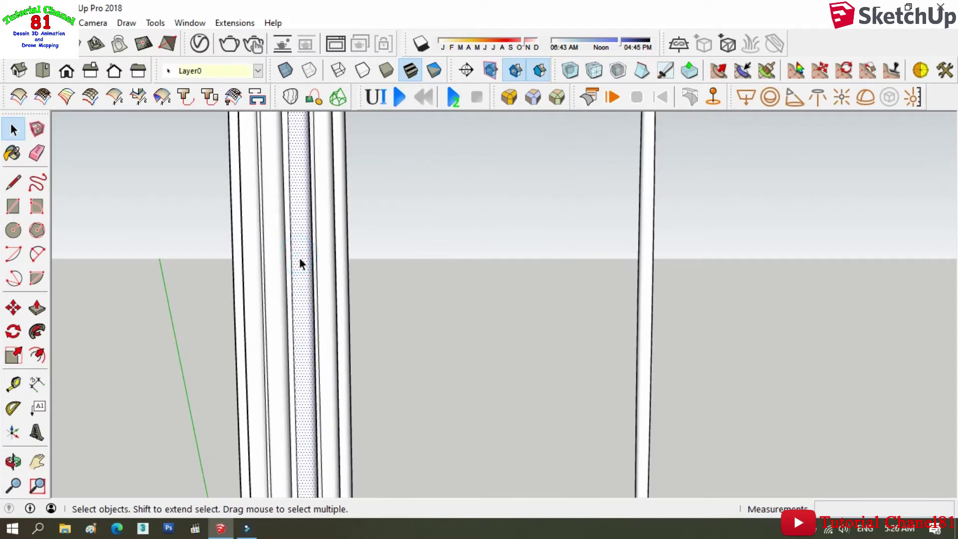
key("Delete")
left_click(278, 275)
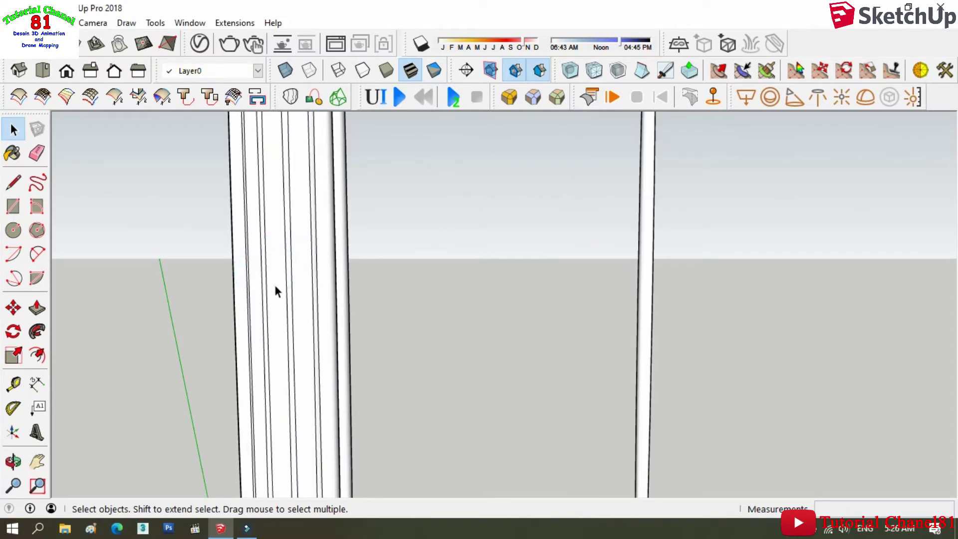
left_click(302, 304)
key("Delete")
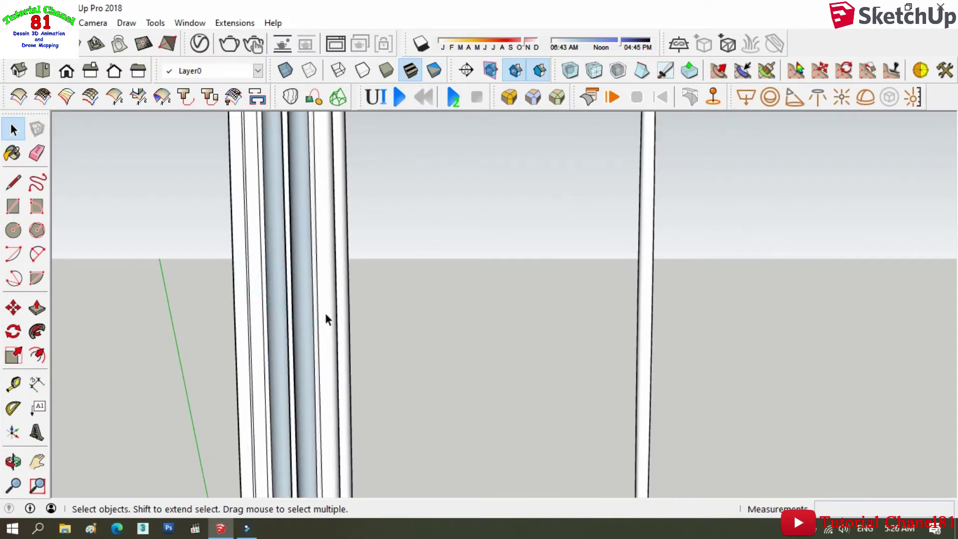
Orbit to another side, delete one more spire face and select the next.
left_click(14, 462)
left_click_drag(330, 382, 196, 397)
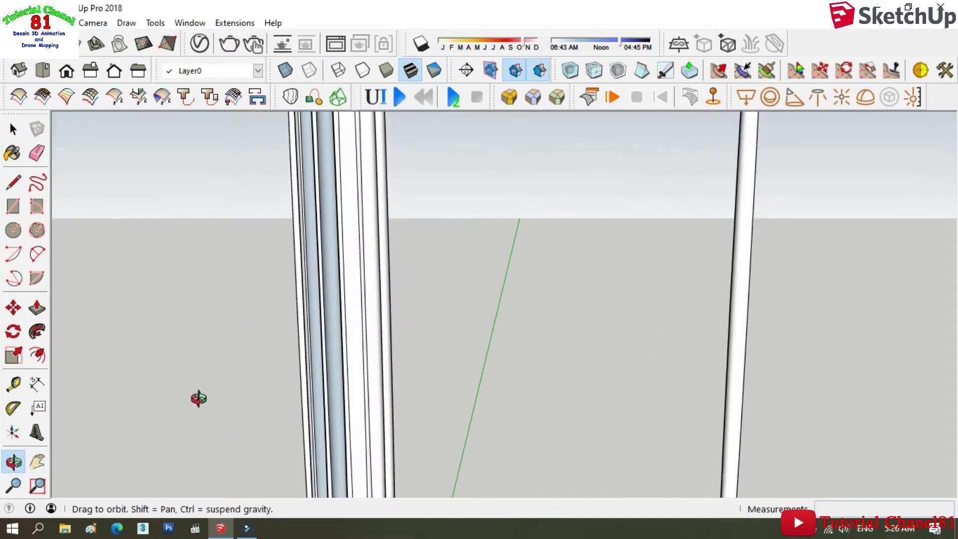
left_click(13, 129)
left_click(347, 259)
key("Delete")
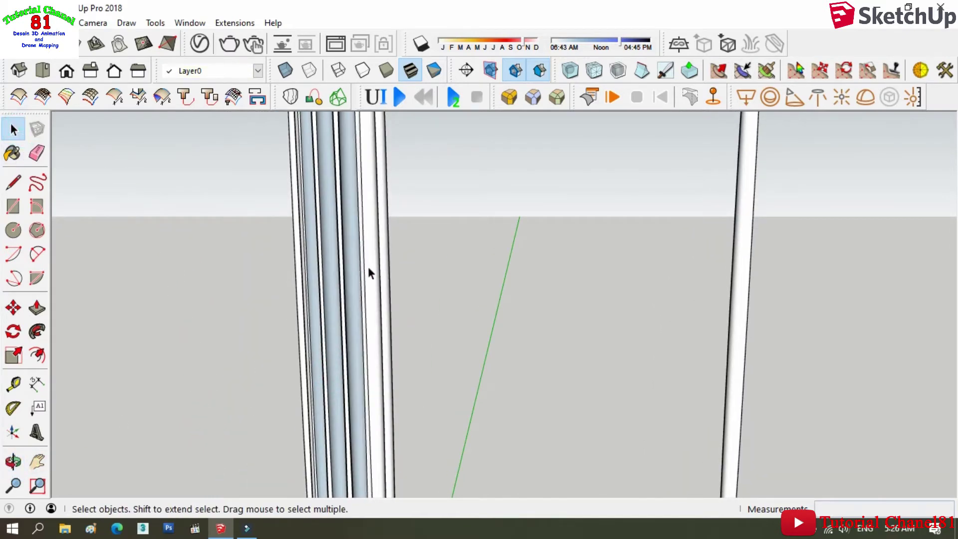
left_click(371, 270)
Orbit around the column selecting spire faces, including the remaining white face.
left_click(13, 462)
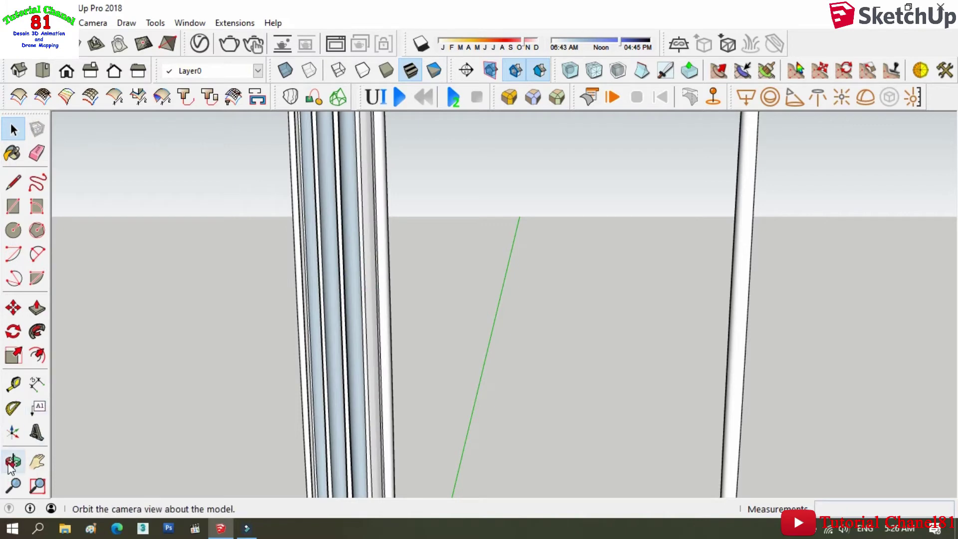
left_click_drag(475, 334, 349, 337)
left_click(13, 129)
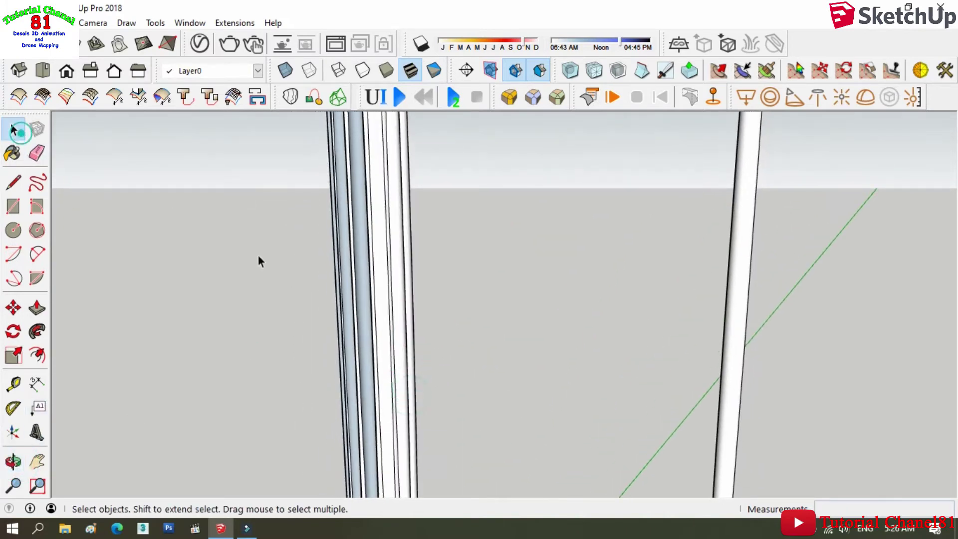
left_click(382, 309)
left_click(395, 307)
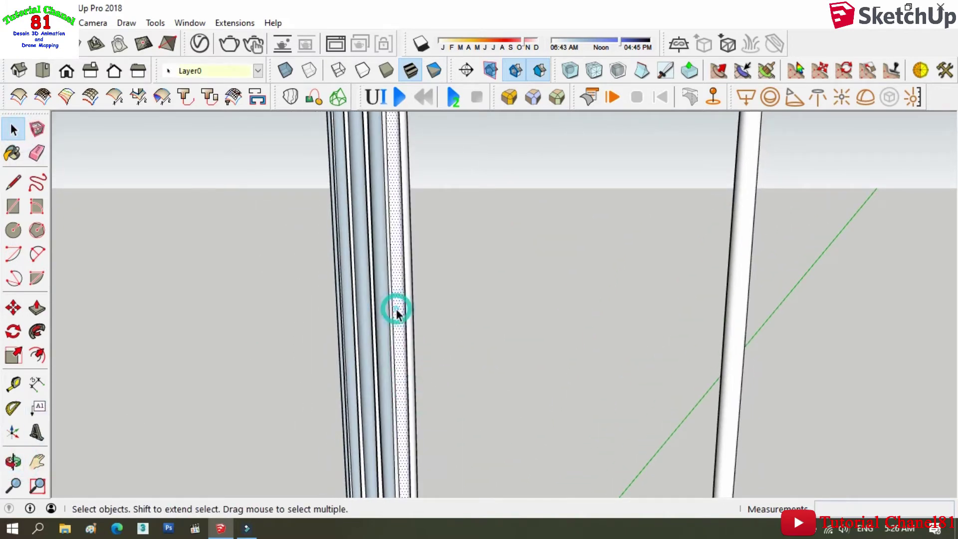
scroll(396, 309, "up", 2)
left_click(396, 309)
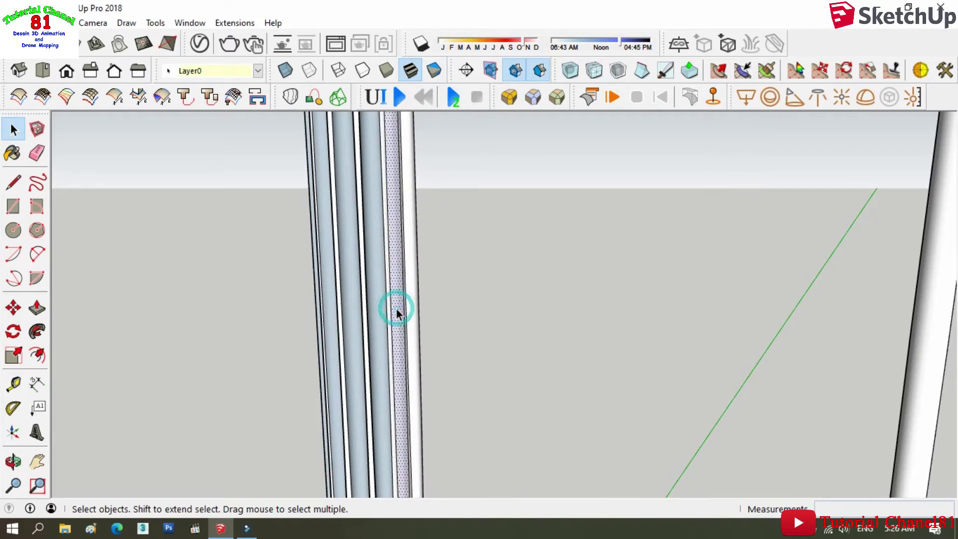
left_click(13, 463)
mouse_move(100, 399)
left_mouse_down()
mouse_move(223, 344)
mouse_move(141, 182)
left_mouse_up()
left_click(14, 129)
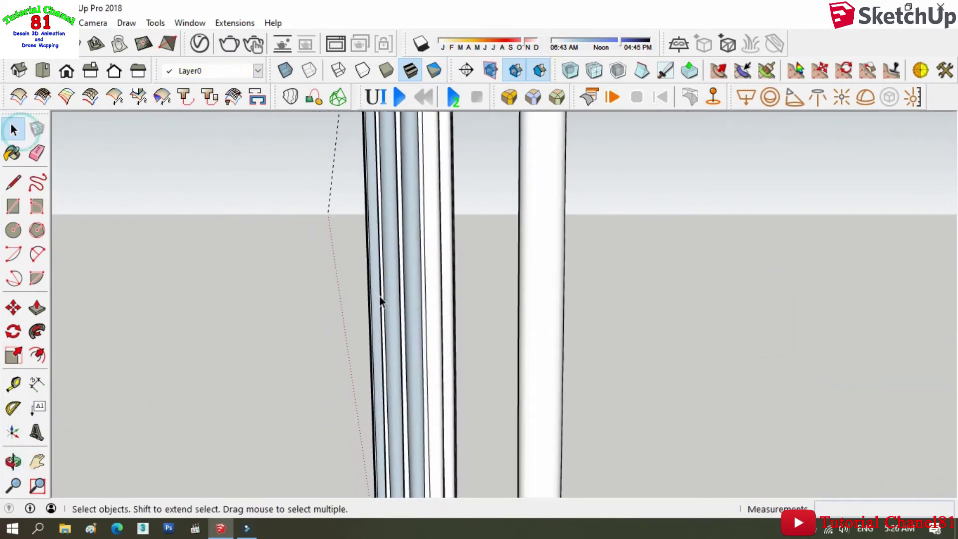
left_click(431, 316)
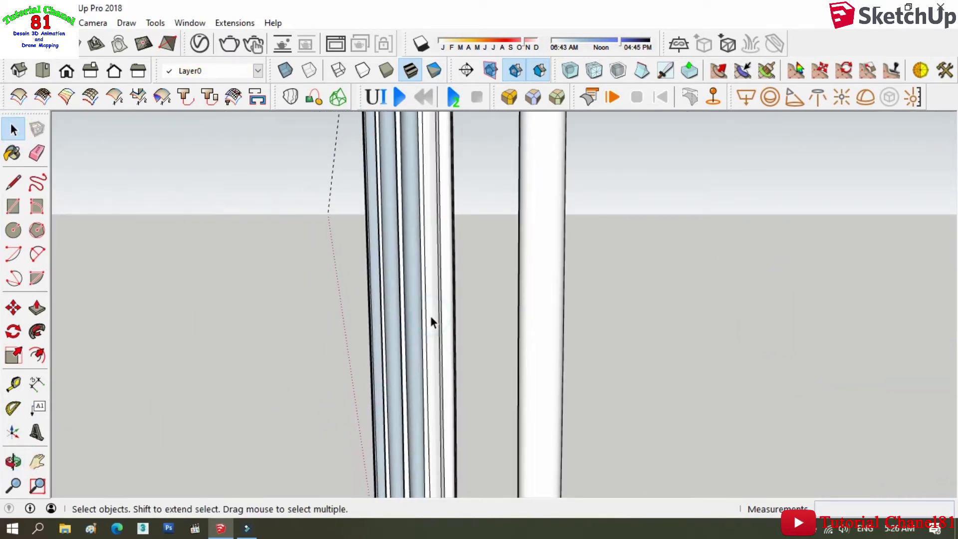
Orbit further and add several more flute faces on the column to the selection.
left_click(13, 461)
mouse_move(479, 384)
left_mouse_down()
mouse_move(321, 342)
mouse_move(75, 135)
left_mouse_up()
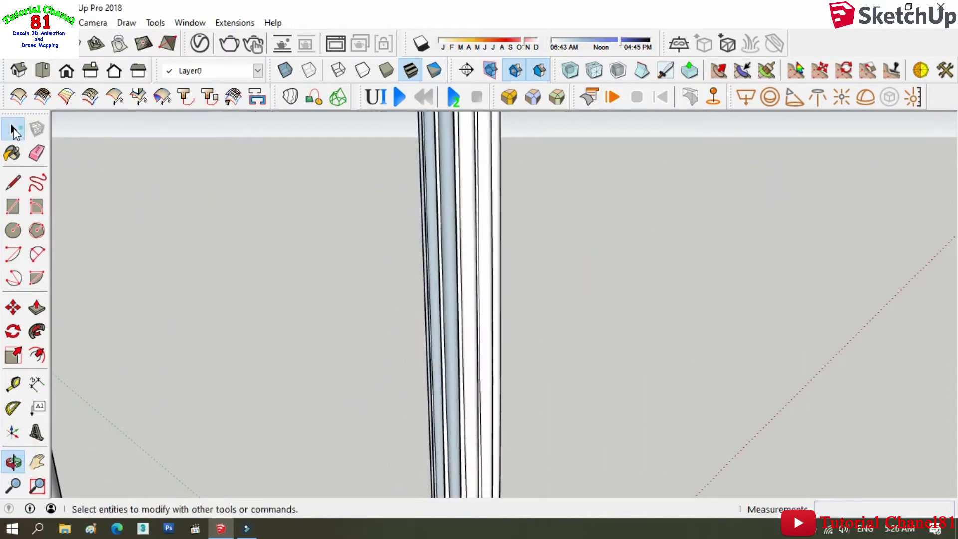
left_click(14, 130)
left_click(469, 312)
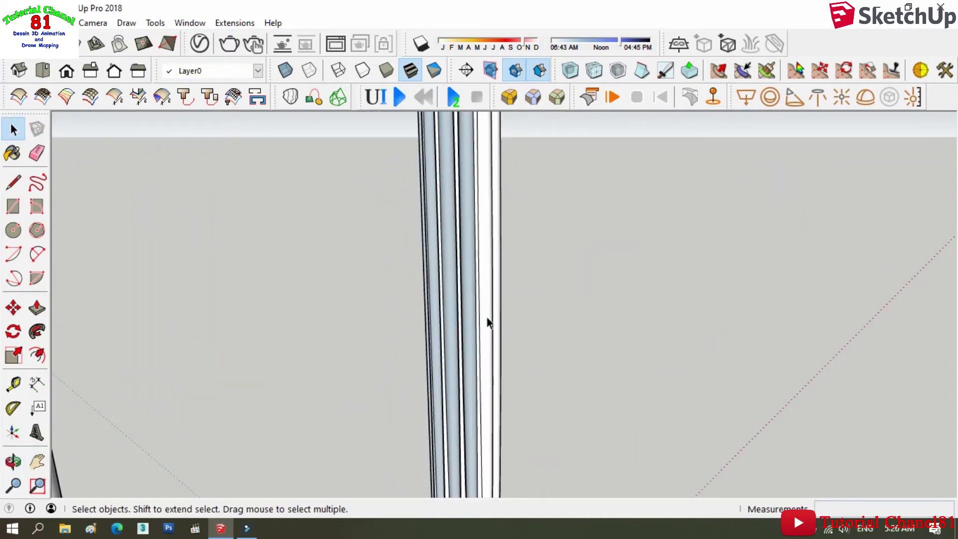
left_click(487, 319)
left_click(14, 461)
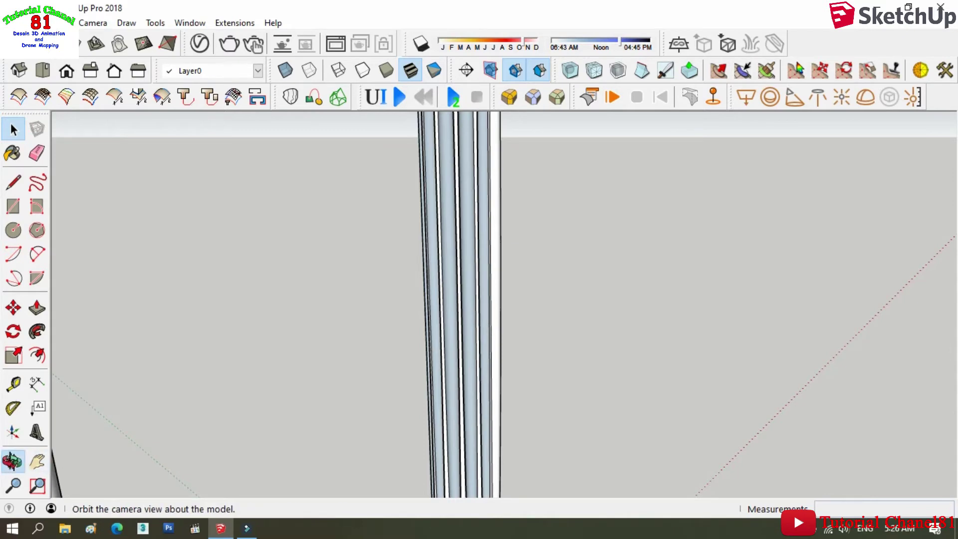
mouse_move(614, 378)
left_mouse_down()
mouse_move(517, 323)
mouse_move(364, 437)
left_mouse_up()
left_click(14, 129)
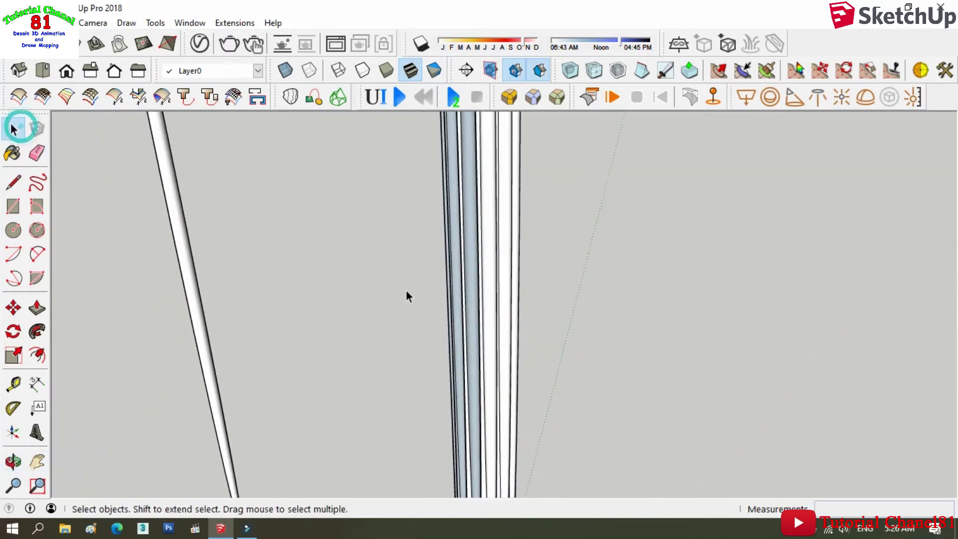
left_click(487, 325)
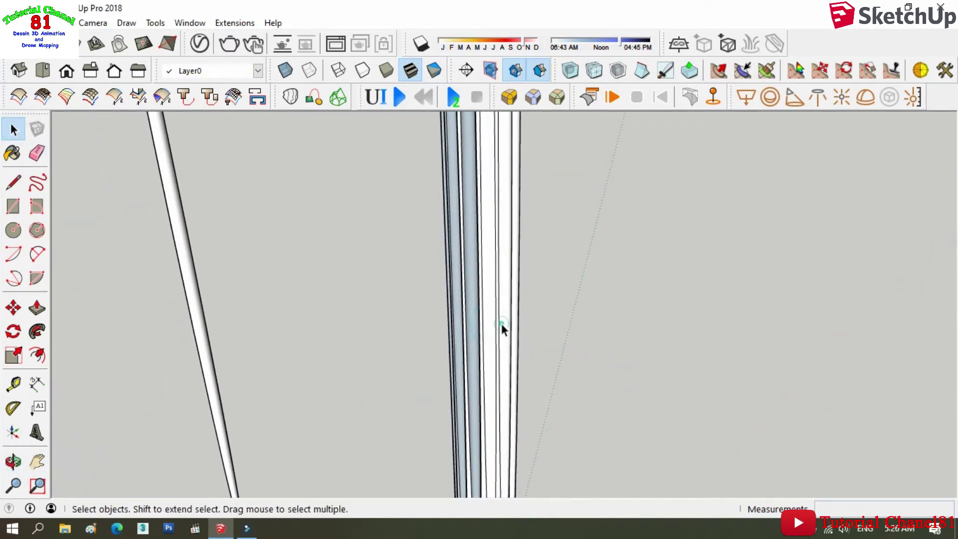
left_click(492, 325)
left_click(506, 331)
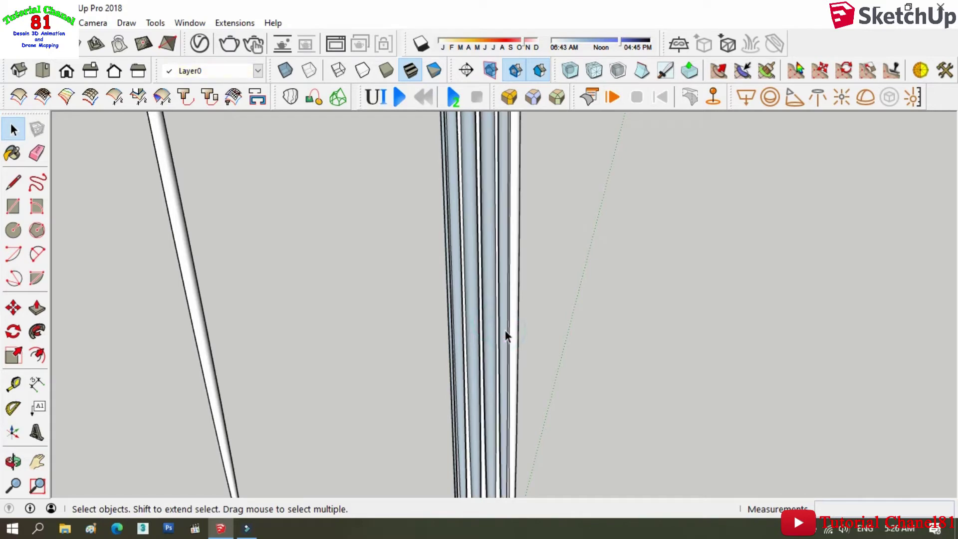
Orbit again and select the column's blue back-facing middle faces.
left_click(13, 461)
mouse_move(447, 325)
left_mouse_down()
mouse_move(227, 317)
mouse_move(244, 340)
left_mouse_up()
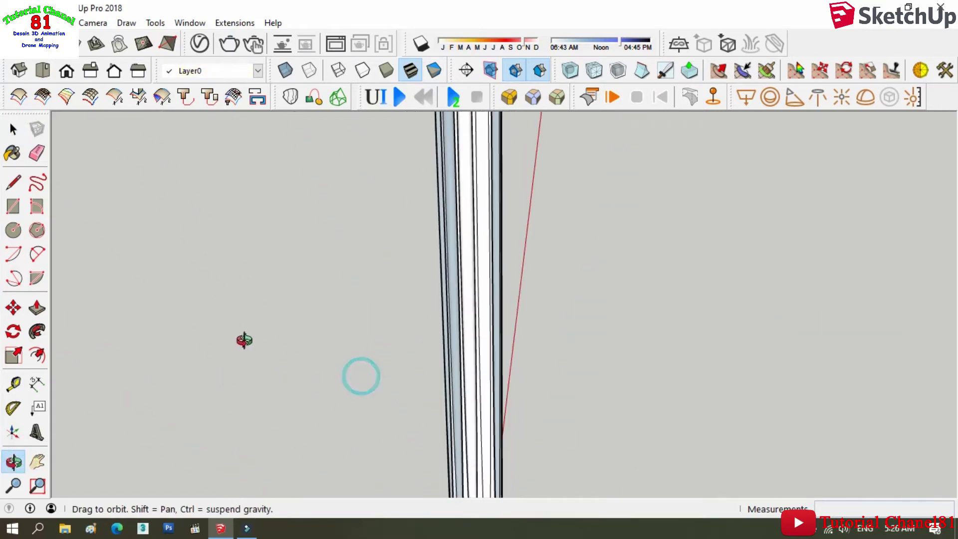
left_click(11, 129)
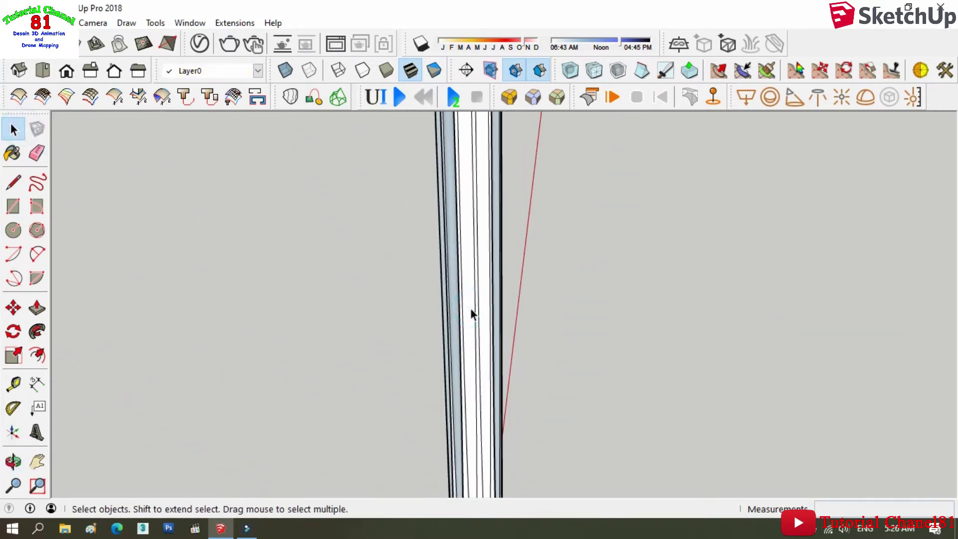
left_click(482, 313)
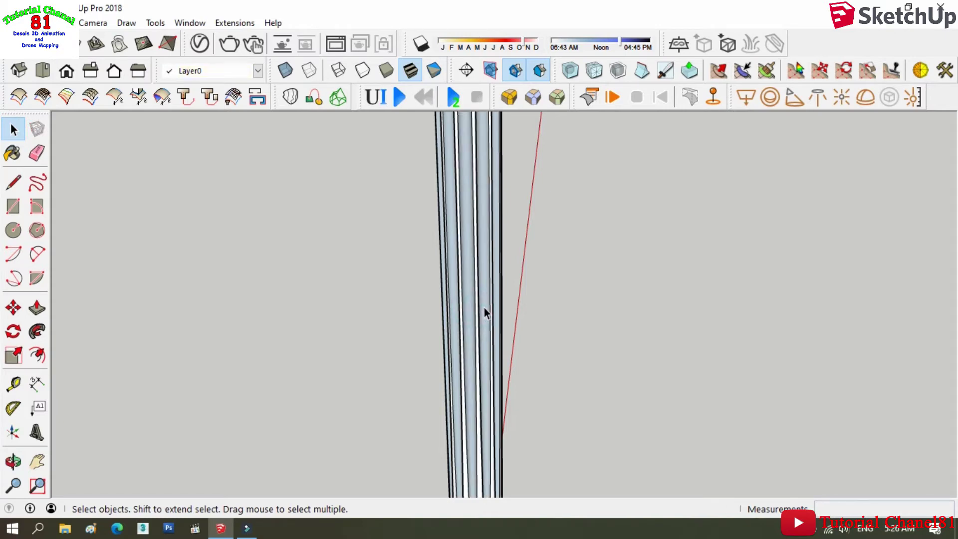
scroll(483, 308, "up", 1)
Reverse the first four blue back faces on the column's flutes so the white fronts show.
right_click(484, 306)
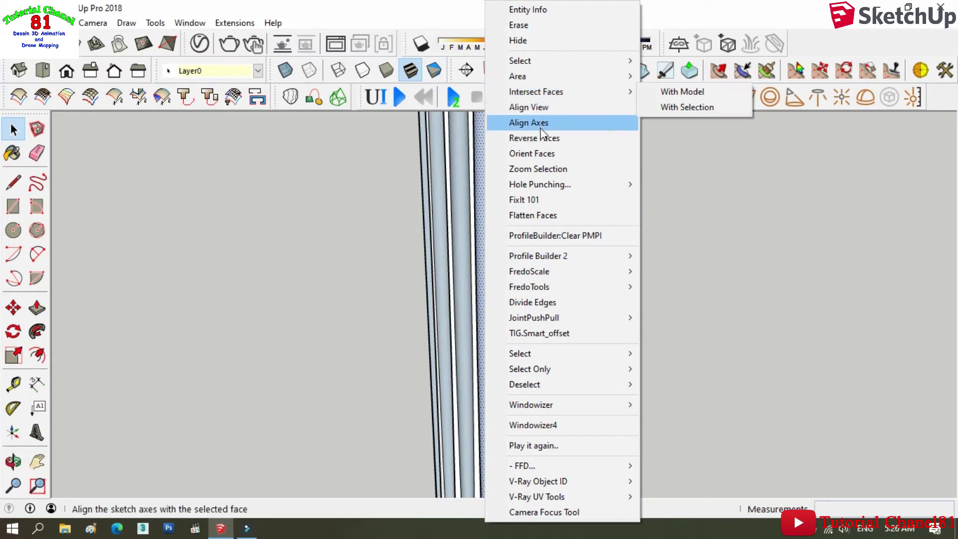
left_click(542, 140)
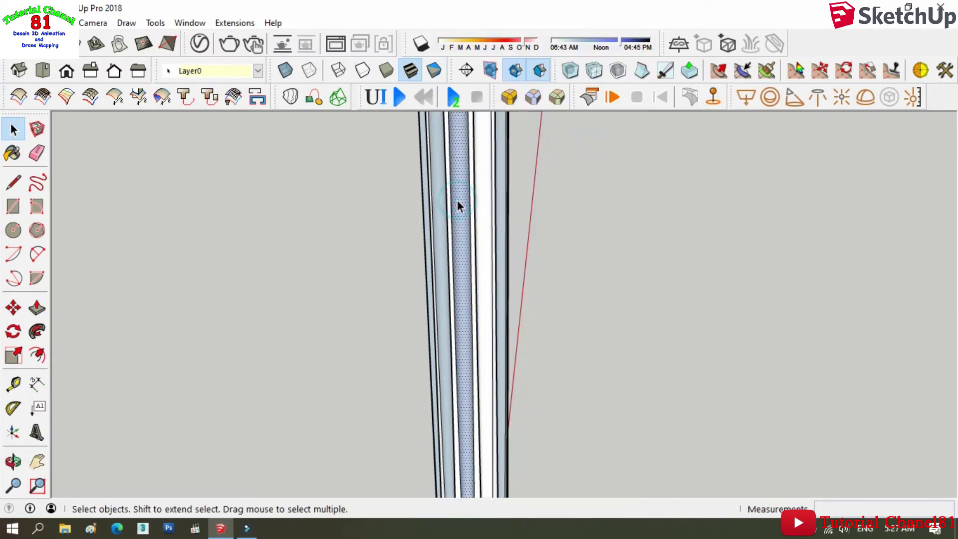
right_click(456, 203)
left_click(502, 144)
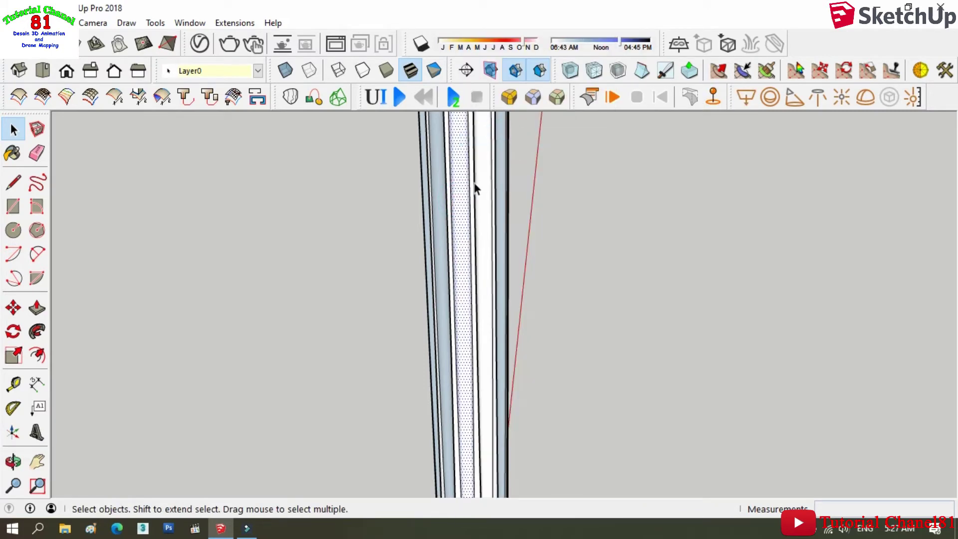
middle_click_drag(473, 230, 211, 153)
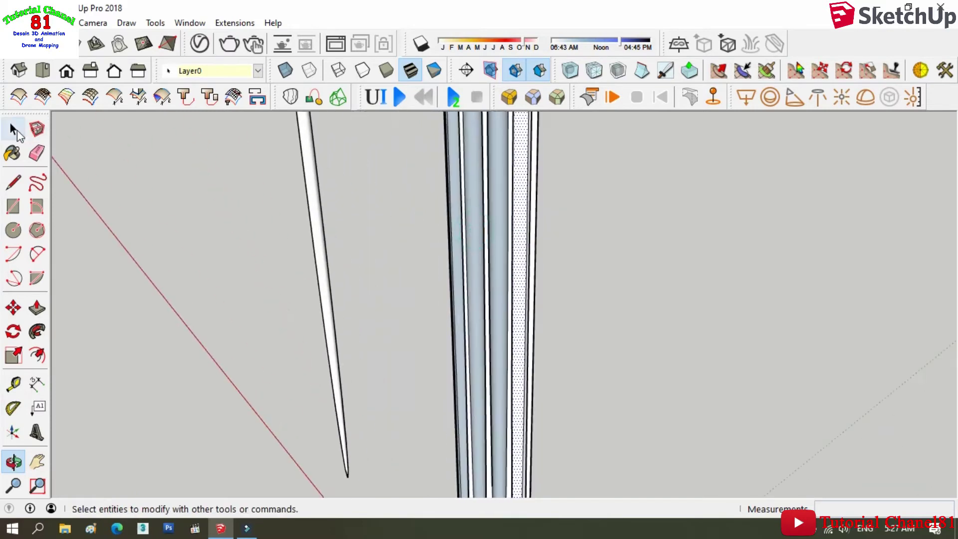
left_click(15, 132)
right_click(501, 228)
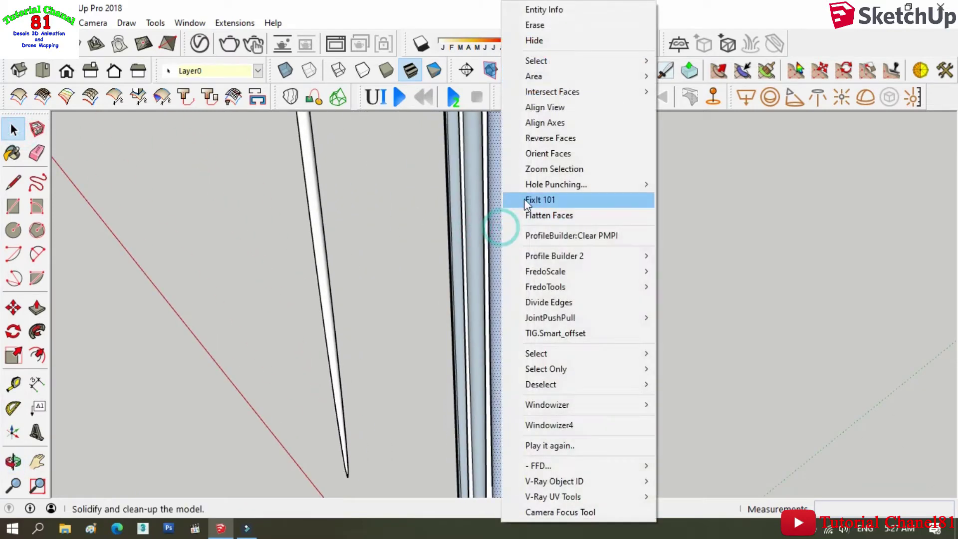
left_click(546, 143)
right_click(477, 216)
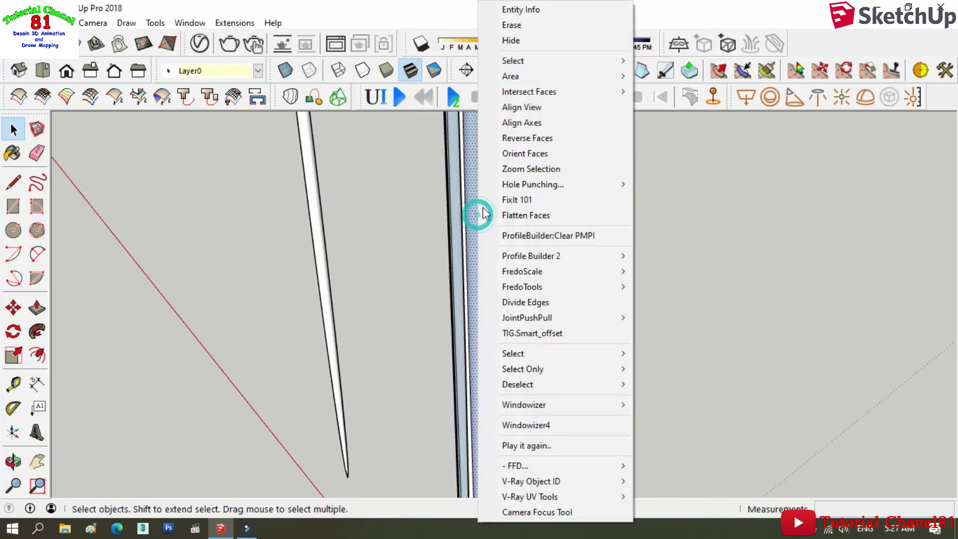
left_click(521, 145)
Orbit around the column and reverse four more blue flute faces to white.
mouse_move(522, 144)
middle_mouse_down()
mouse_move(453, 224)
mouse_move(565, 256)
mouse_move(102, 155)
middle_mouse_up()
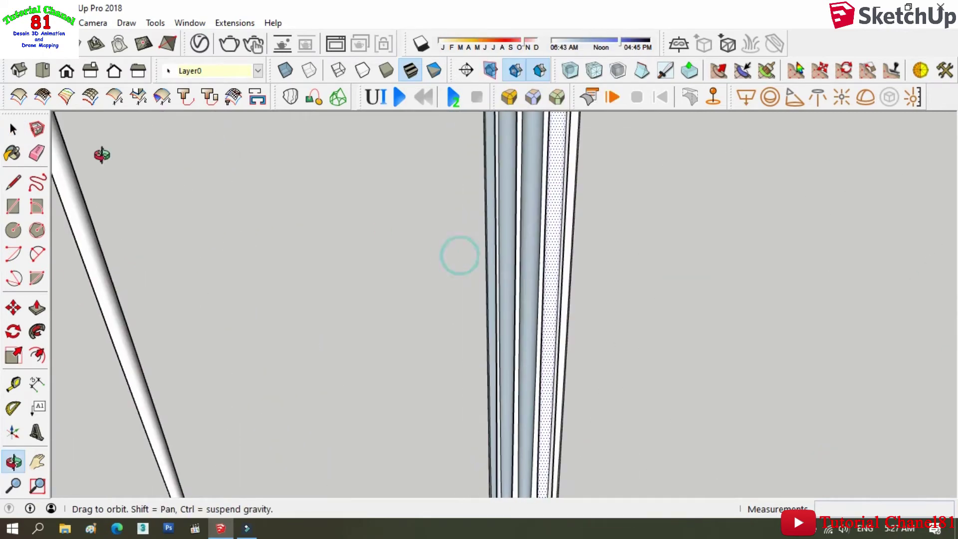
left_click(15, 132)
left_click(530, 238)
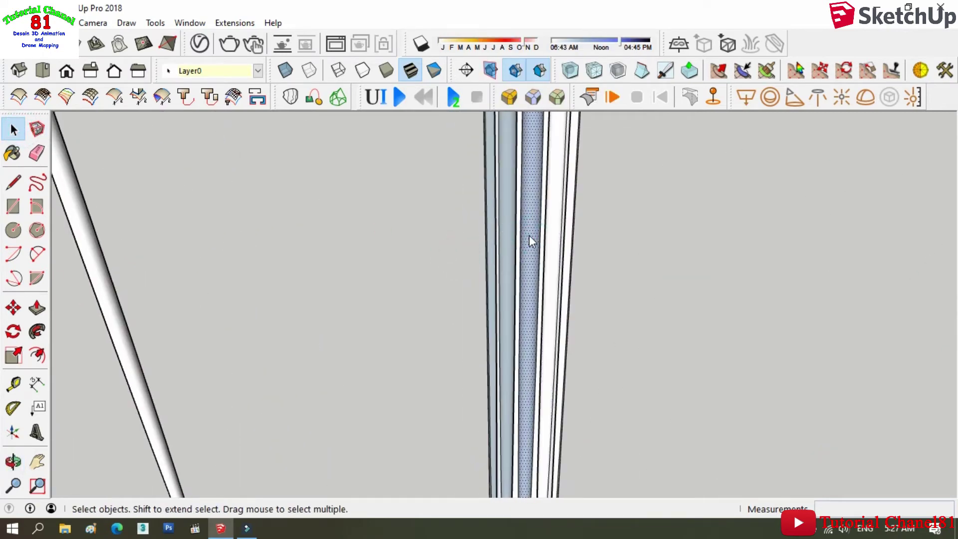
right_click(530, 240)
left_click(557, 142)
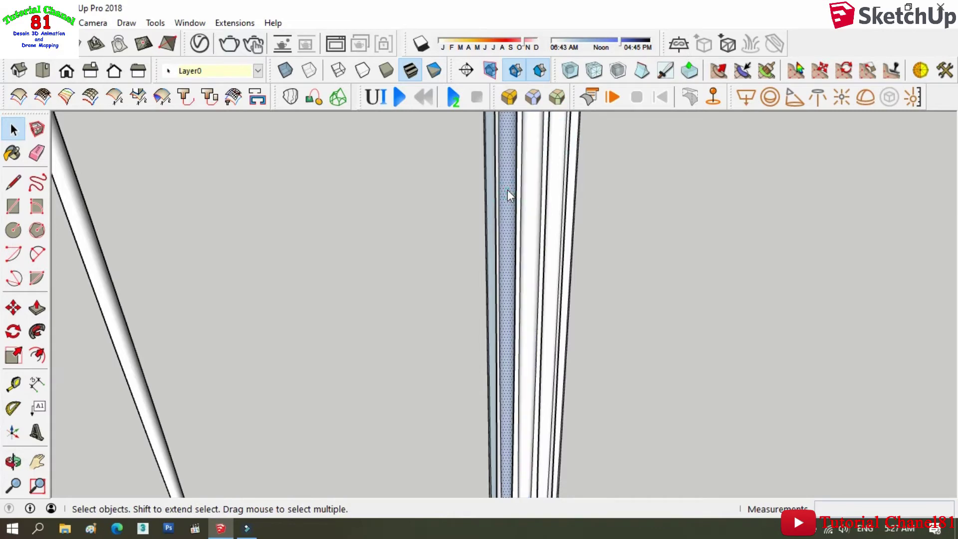
right_click(507, 190)
left_click(540, 138)
middle_click_drag(494, 211, 462, 251)
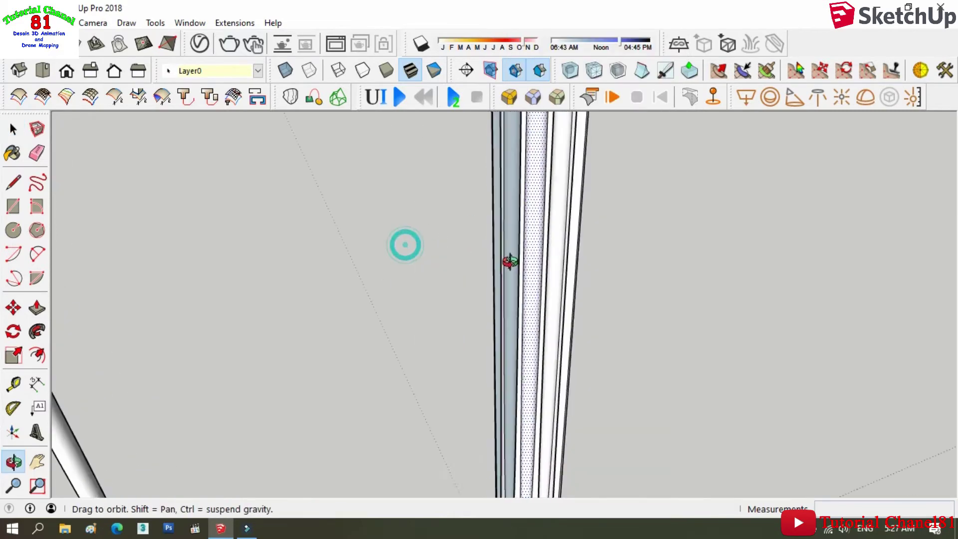
right_click(536, 215)
left_click(573, 141)
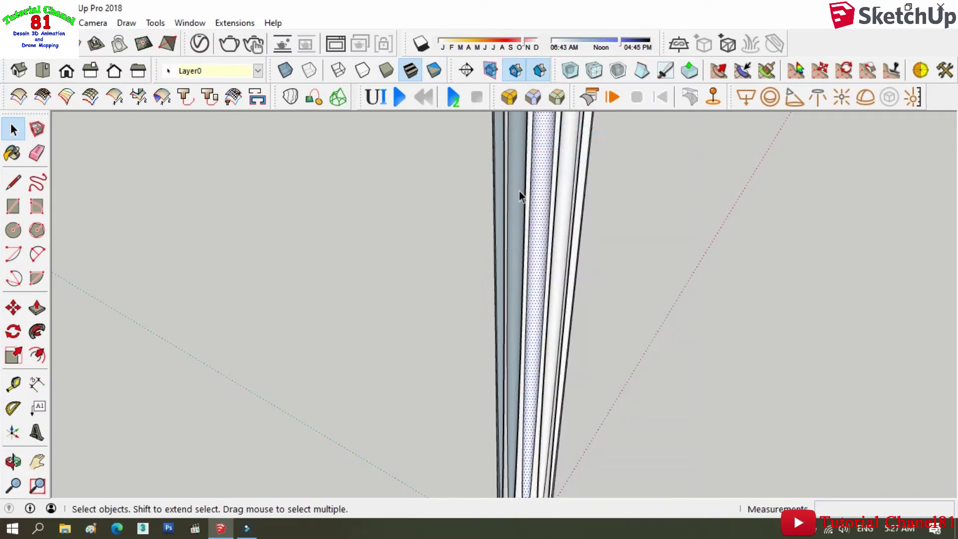
left_click(519, 191)
right_click(519, 191)
left_click(560, 135)
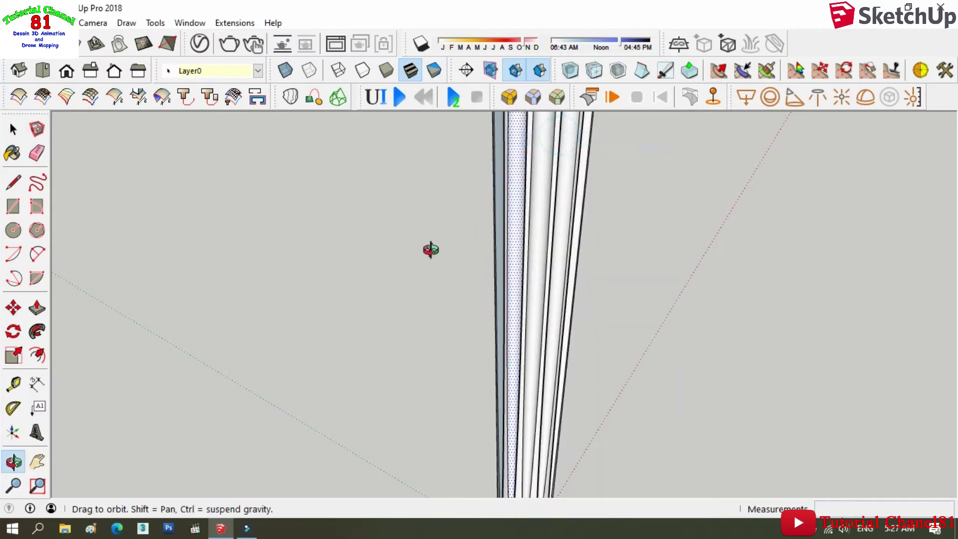
Orbit toward the column base and reverse three more back-facing flute faces.
mouse_move(431, 249)
middle_mouse_down()
mouse_move(552, 310)
mouse_move(520, 317)
mouse_move(595, 398)
middle_mouse_up()
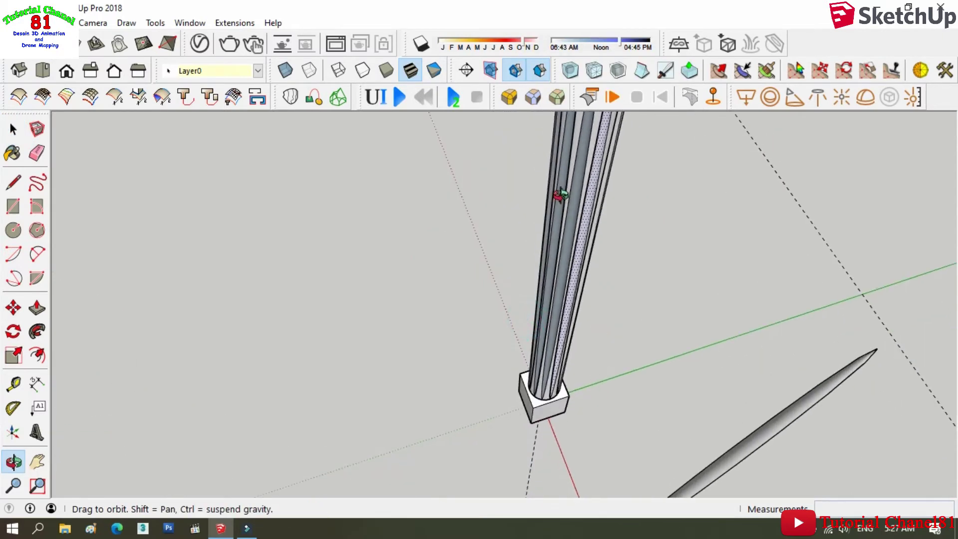
left_click_drag(560, 195, 499, 205)
left_click(13, 130)
right_click(574, 232)
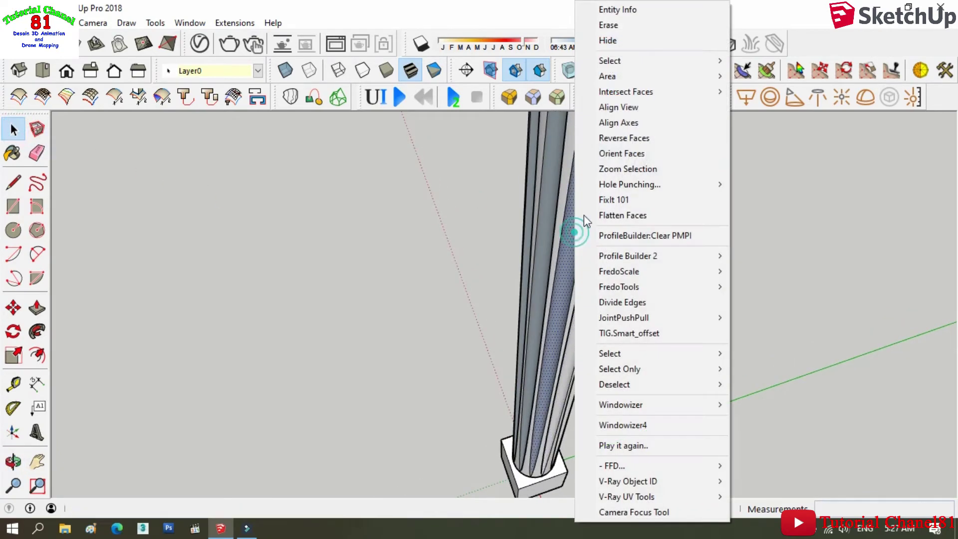
left_click(624, 138)
key("o")
mouse_move(545, 186)
left_mouse_down()
mouse_move(706, 132)
mouse_move(565, 287)
left_mouse_up()
left_click(13, 129)
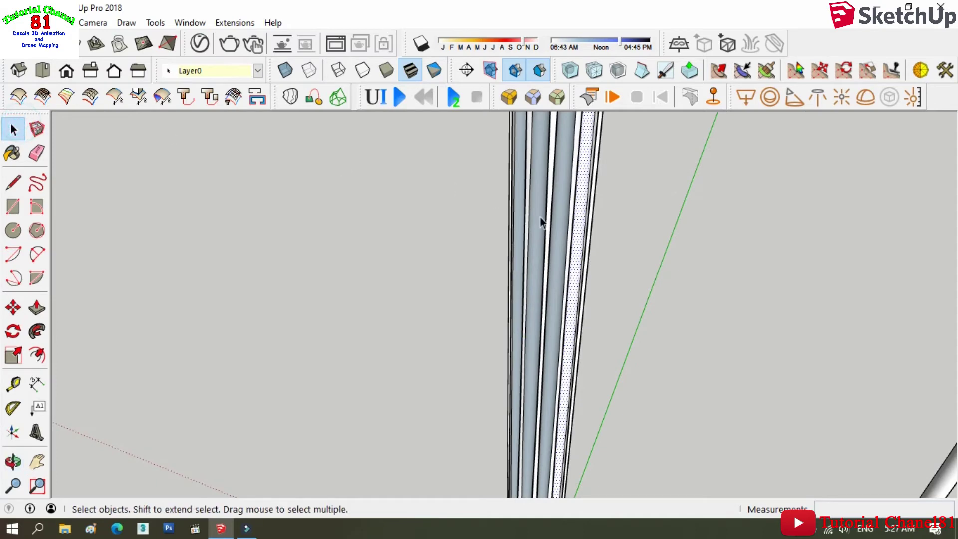
right_click(562, 234)
left_click(592, 140)
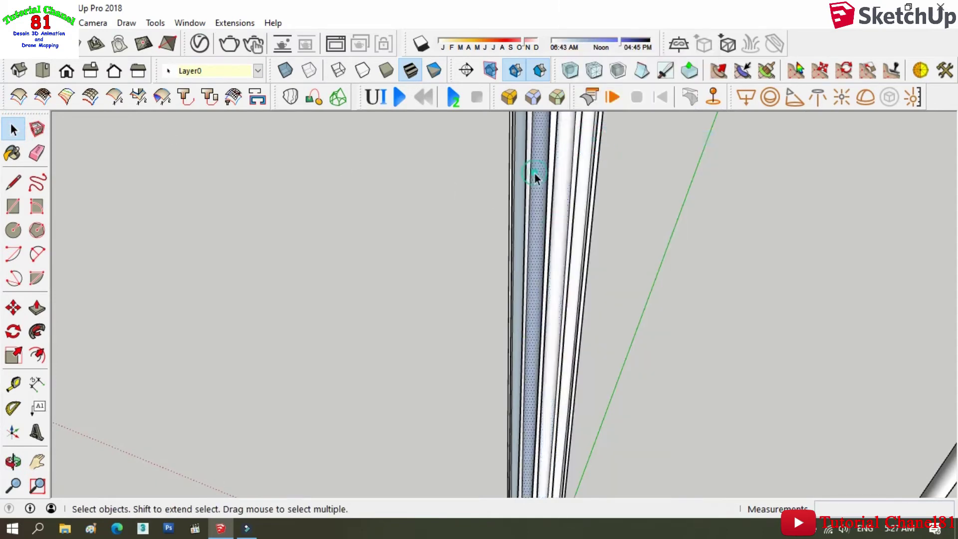
right_click(535, 174)
left_click(570, 144)
Reverse the last blue back face and zoom out to view the whole column.
key("o")
left_click_drag(509, 220, 687, 220)
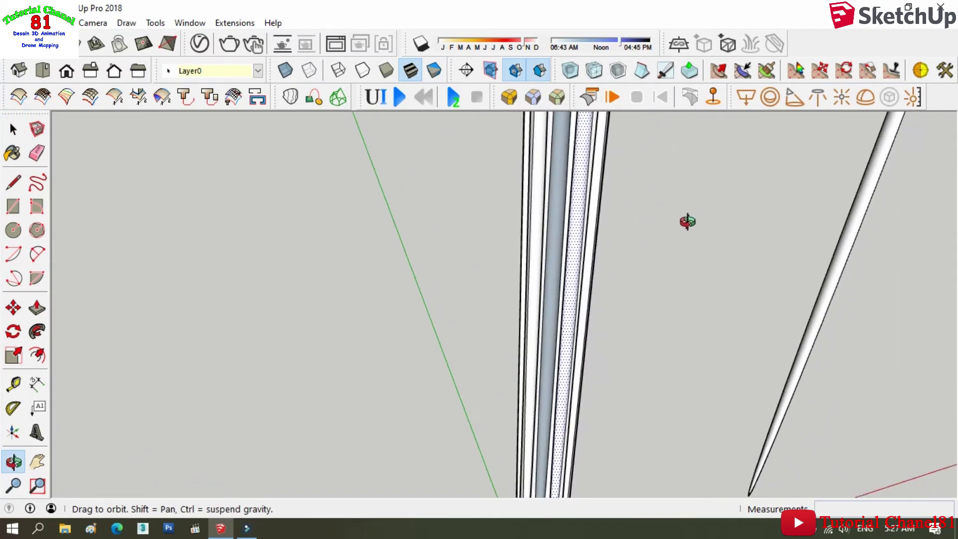
left_click(15, 130)
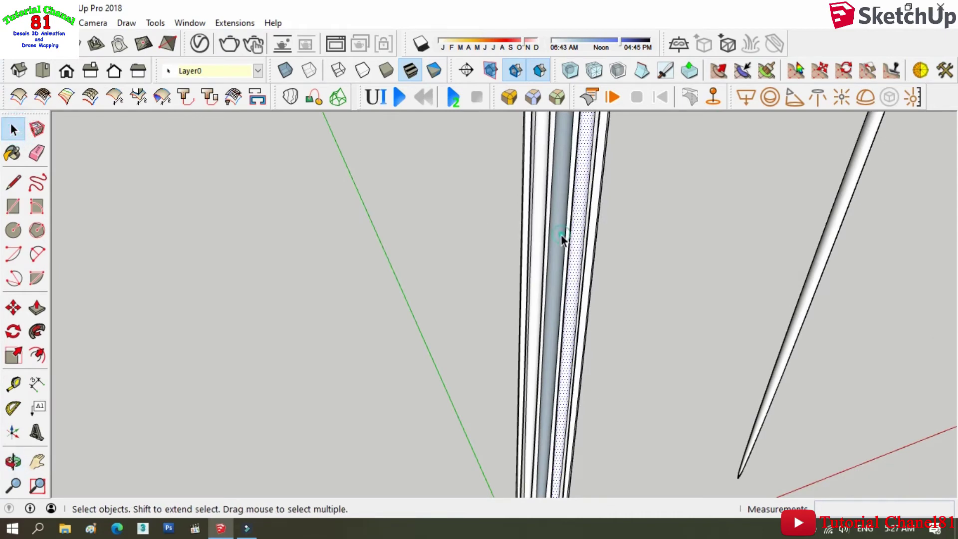
right_click(562, 235)
left_click(600, 137)
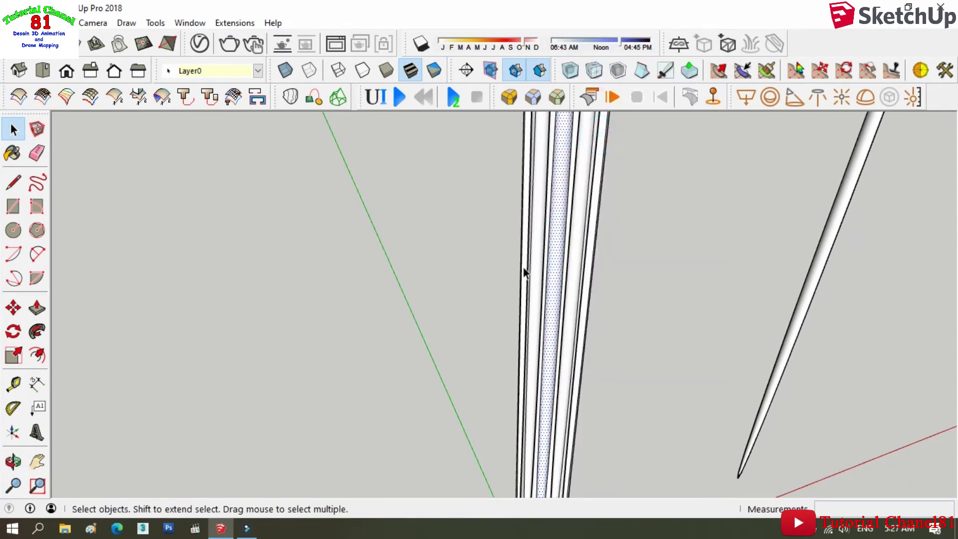
scroll(523, 267, "down", 3)
scroll(553, 273, "down", 2)
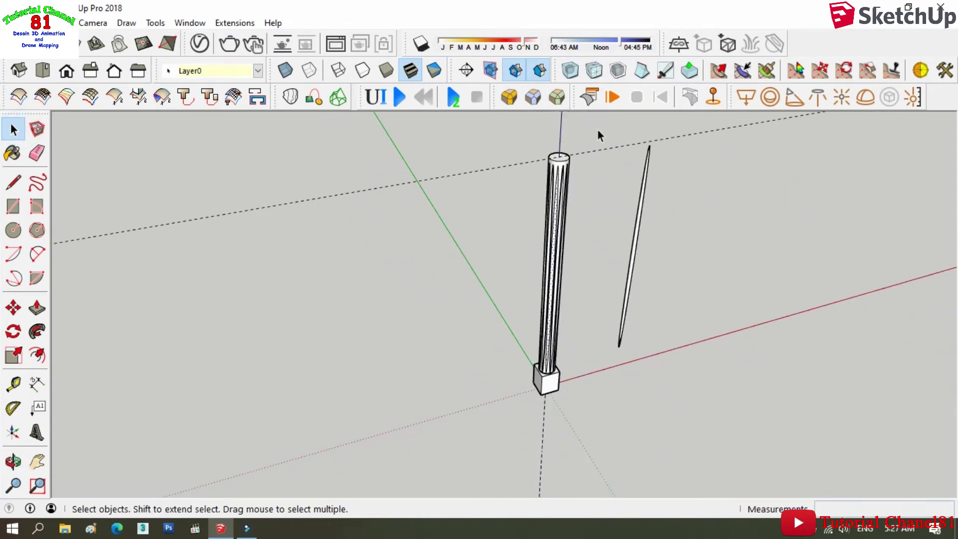
Delete the thin sliver beside the column and scale the square base up about 1.4.
key("Delete")
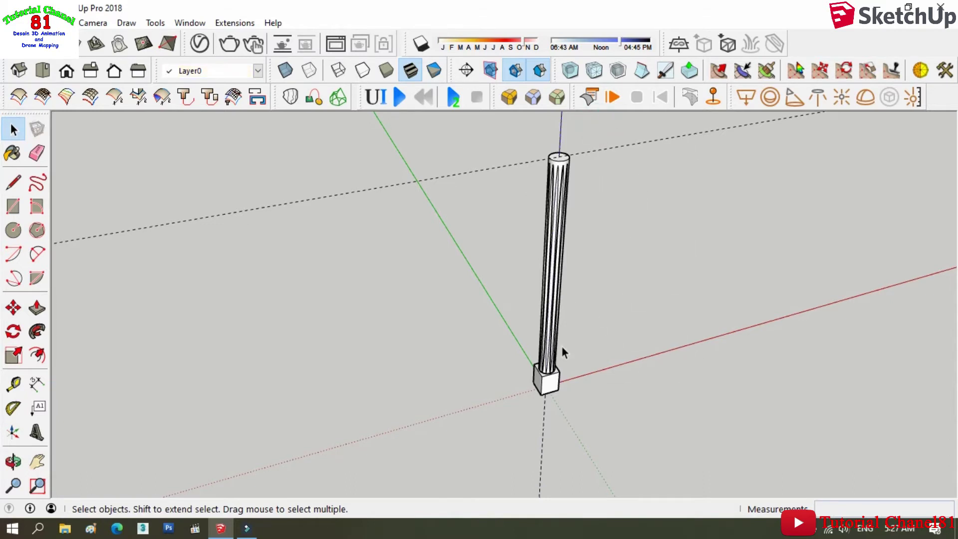
scroll(562, 349, "up", 3)
scroll(528, 385, "up", 3)
double_click(505, 388)
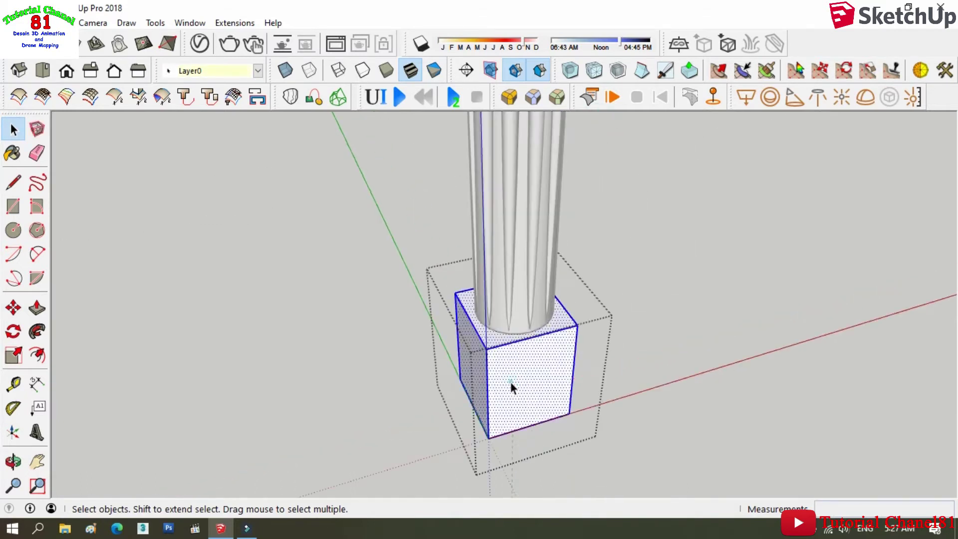
left_click(327, 336)
left_click(15, 352)
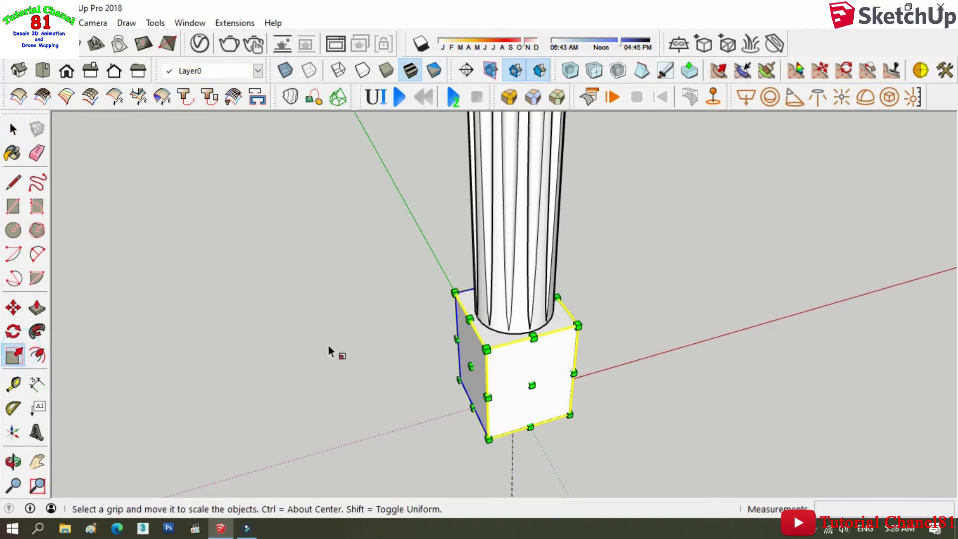
left_click_drag(579, 325, 605, 312)
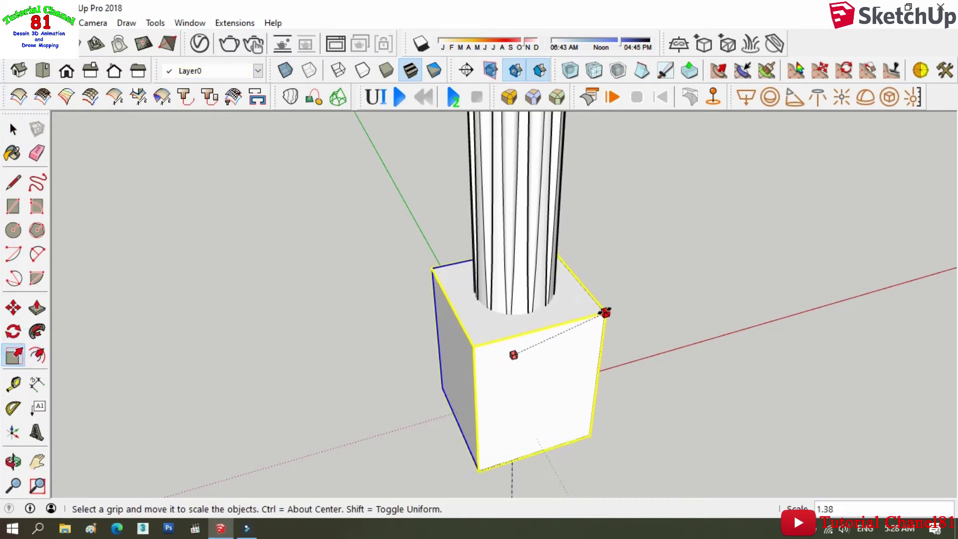
Raise the square base block 15.2cm along the blue axis and orbit to check it.
left_click(14, 308)
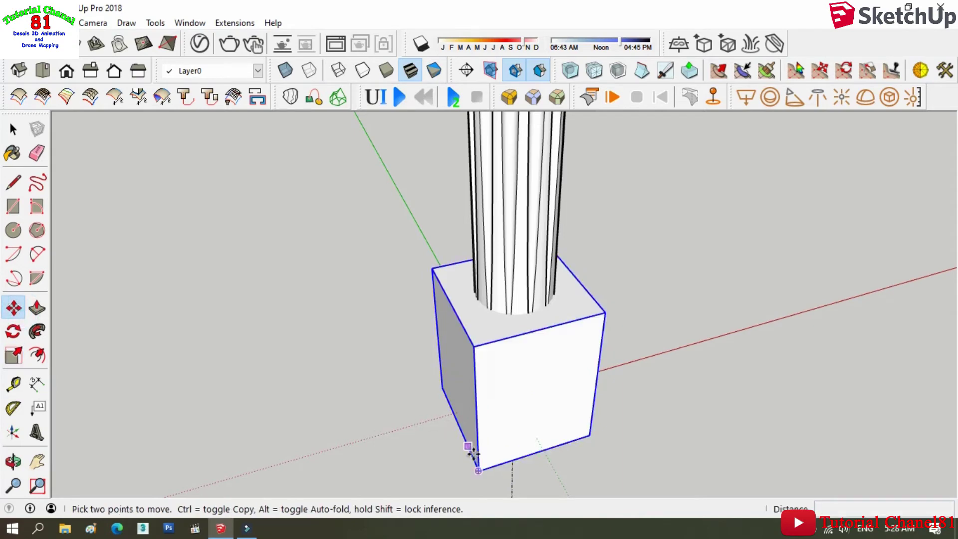
left_click(478, 471)
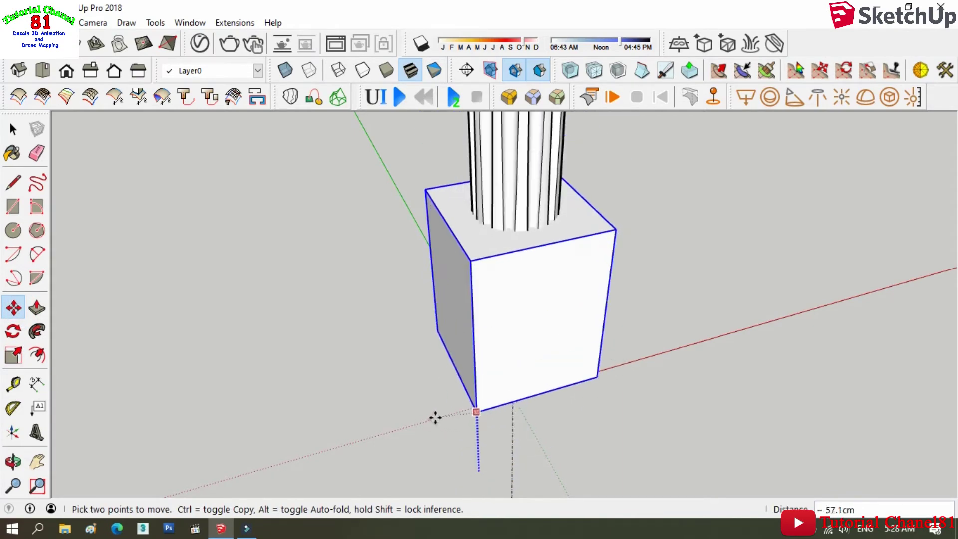
left_click(513, 397)
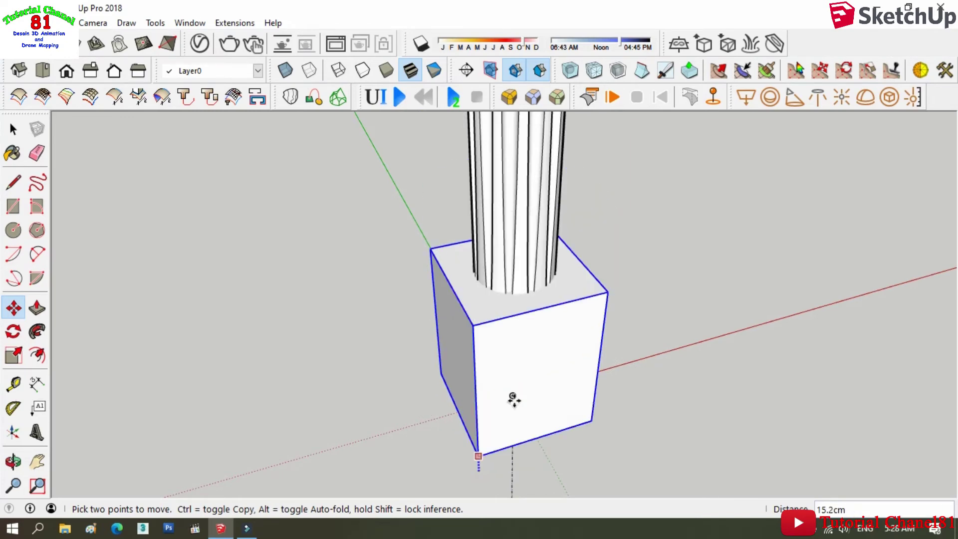
left_click(13, 462)
mouse_move(494, 409)
left_mouse_down()
mouse_move(505, 421)
mouse_move(513, 406)
mouse_move(546, 395)
mouse_move(487, 416)
mouse_move(498, 409)
mouse_move(488, 382)
mouse_move(501, 181)
mouse_move(541, 159)
mouse_move(483, 143)
mouse_move(521, 220)
mouse_move(524, 193)
left_mouse_up()
Window-select the entire fluted column and turn it into a single group.
scroll(524, 192, "up", 3)
scroll(525, 192, "up", 2)
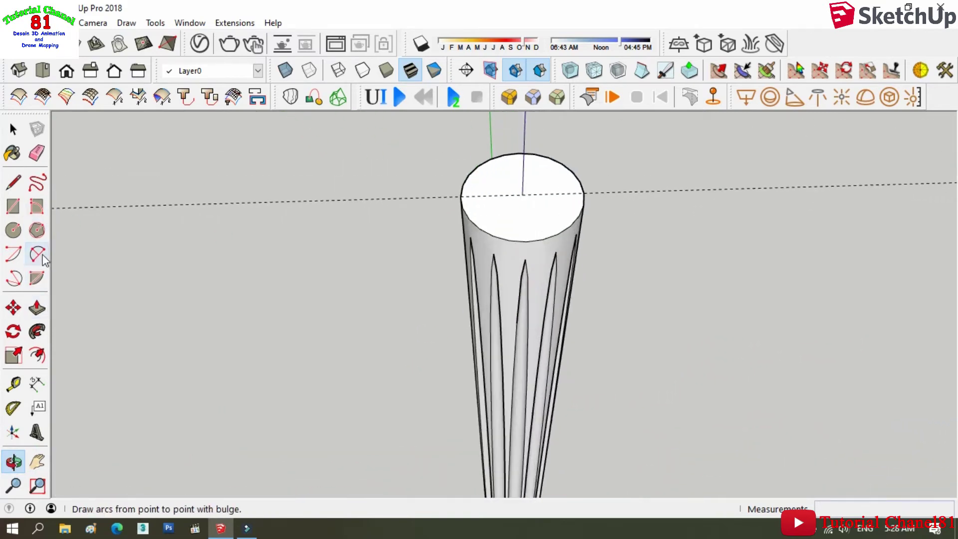
left_click(14, 230)
left_click(13, 129)
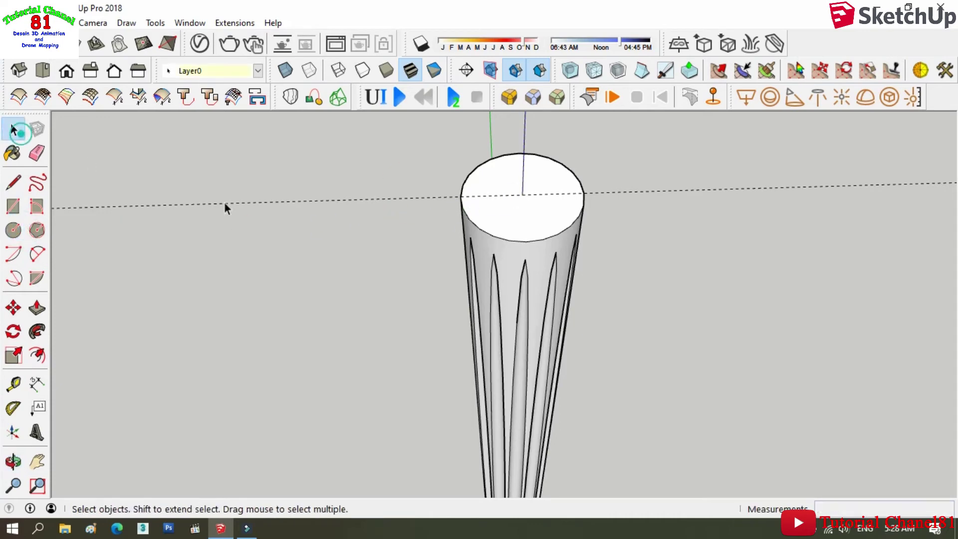
triple_click(500, 282)
scroll(504, 192, "down", 2)
scroll(505, 192, "down", 2)
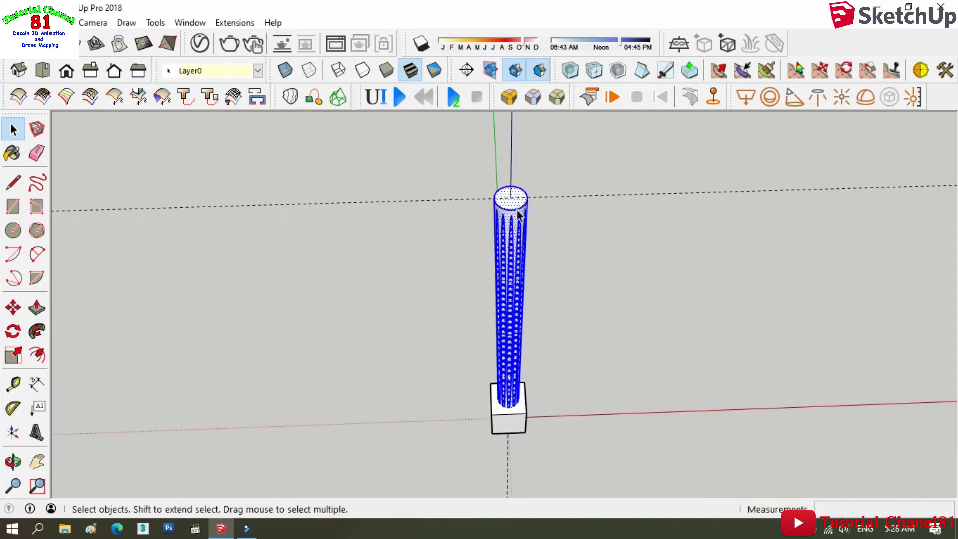
left_click(499, 190)
left_click_drag(550, 398, 554, 417)
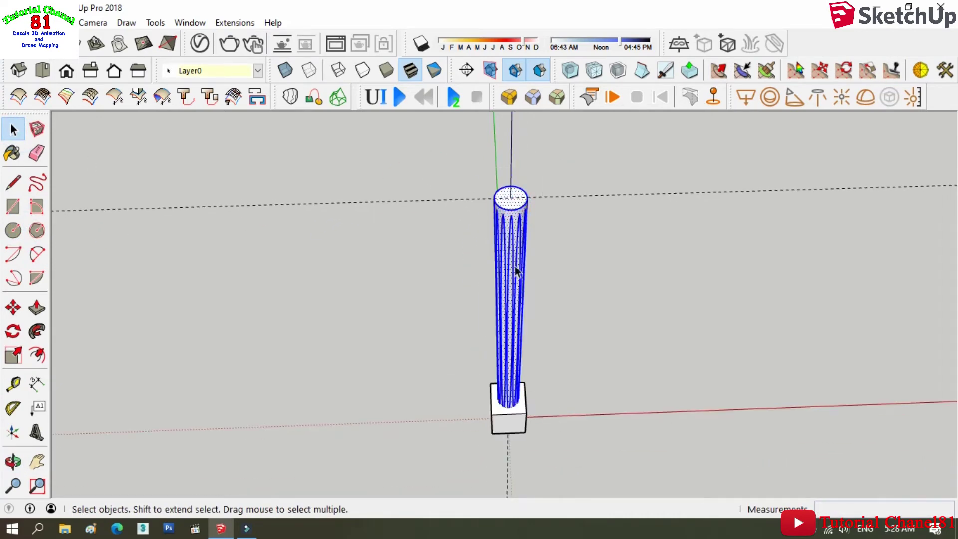
right_click(516, 271)
left_click(555, 135)
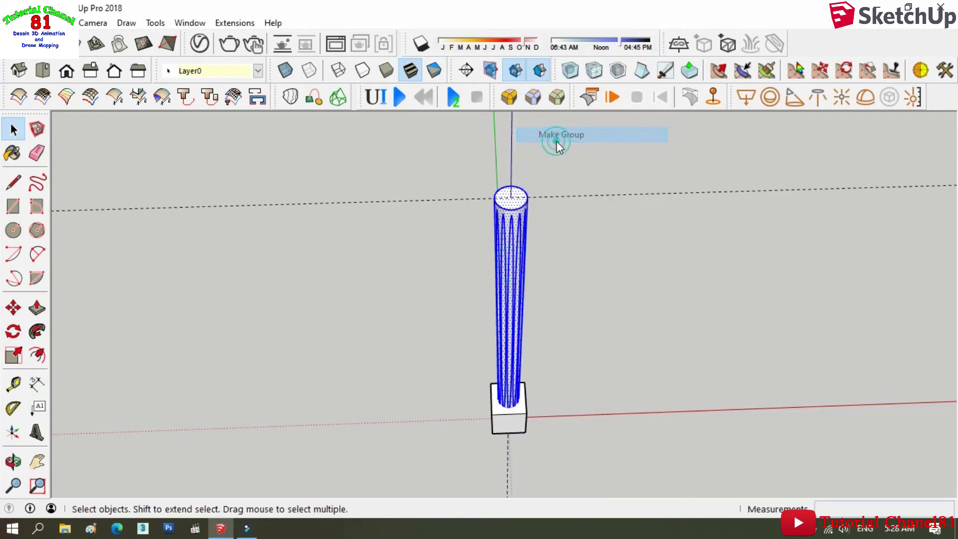
scroll(507, 200, "up", 3)
Draw a circle slightly wider than the column top and push/pull it up twice into a raised band.
left_click(13, 230)
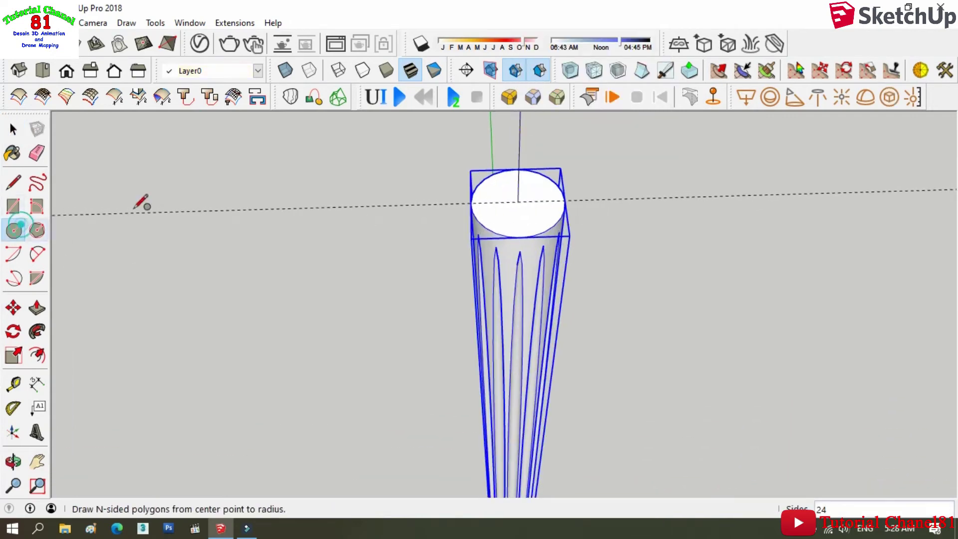
left_click(516, 202)
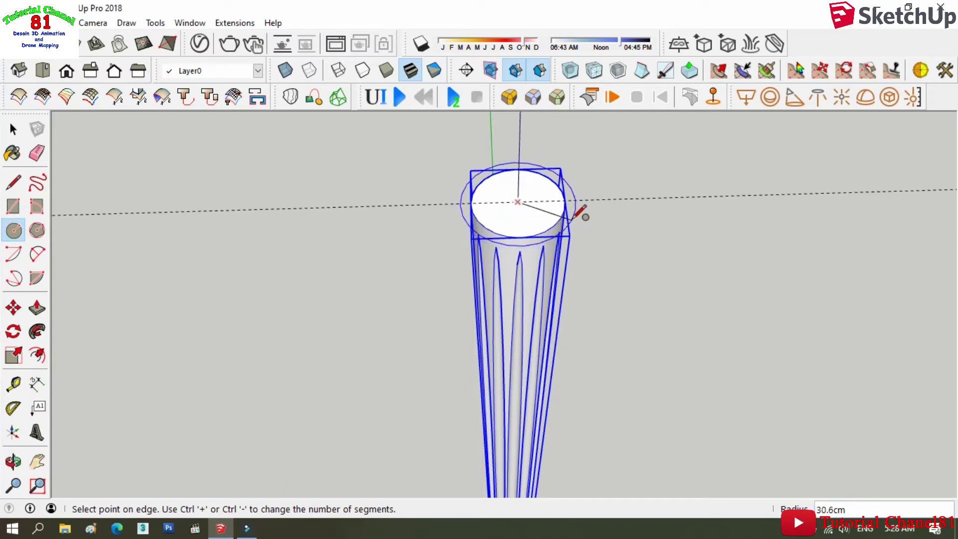
left_click(575, 215)
left_click(37, 307)
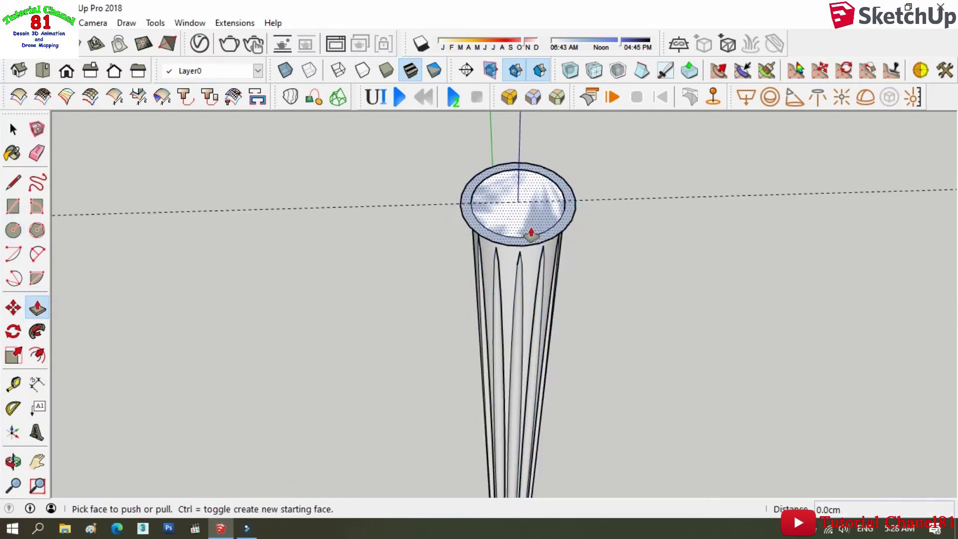
left_click(499, 231)
left_click(497, 225)
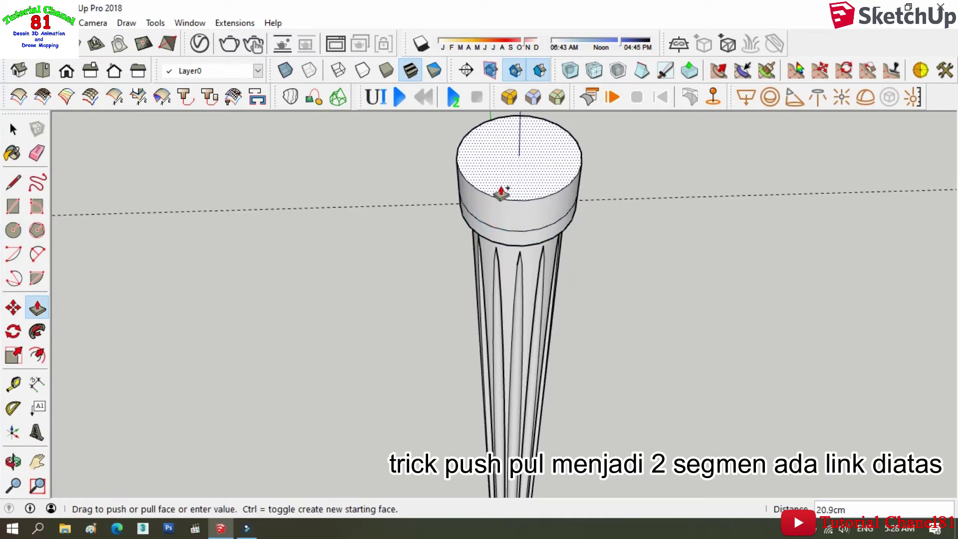
left_click(501, 192)
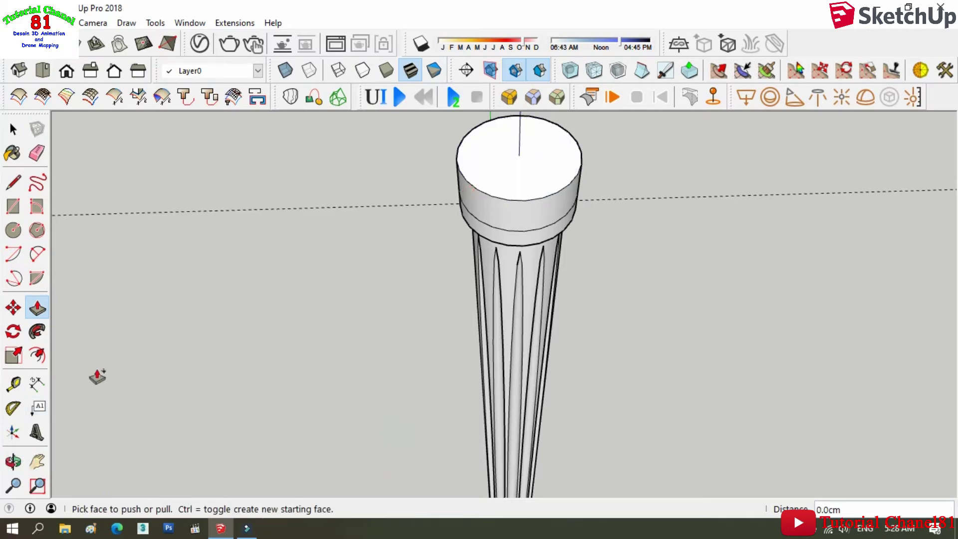
Scale the top face by about 1.44 and pull it up to thicken the flared capital.
left_click(13, 462)
left_click_drag(395, 400, 482, 392)
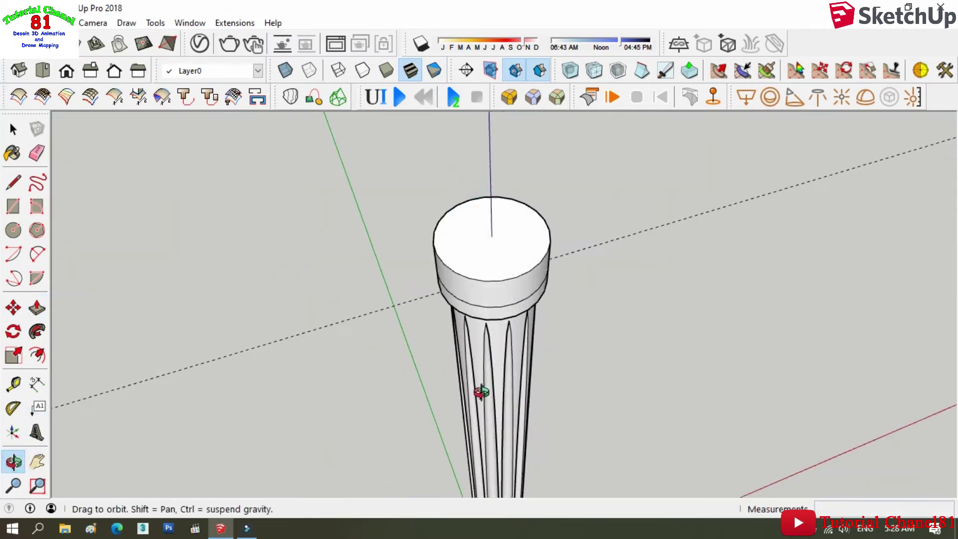
left_click(14, 129)
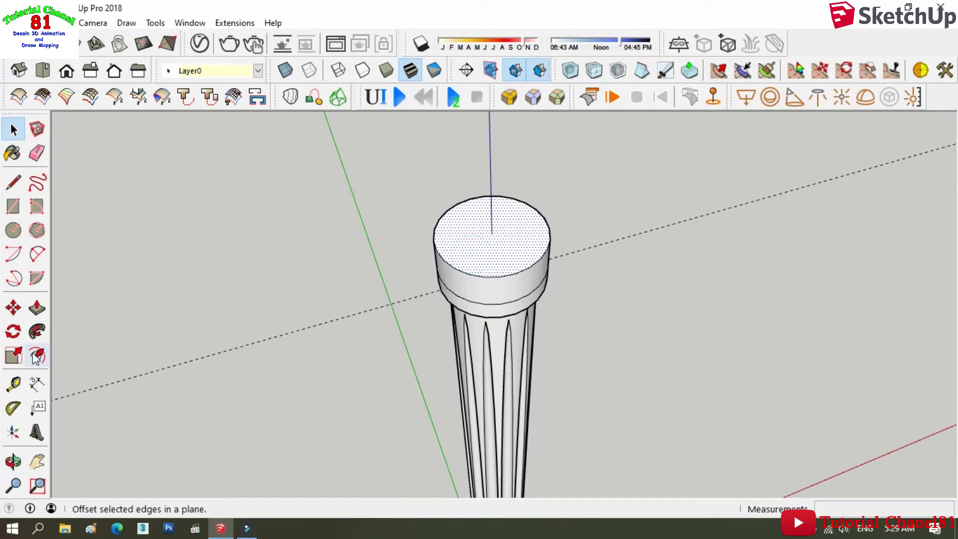
left_click(14, 355)
left_click_drag(524, 186, 536, 166)
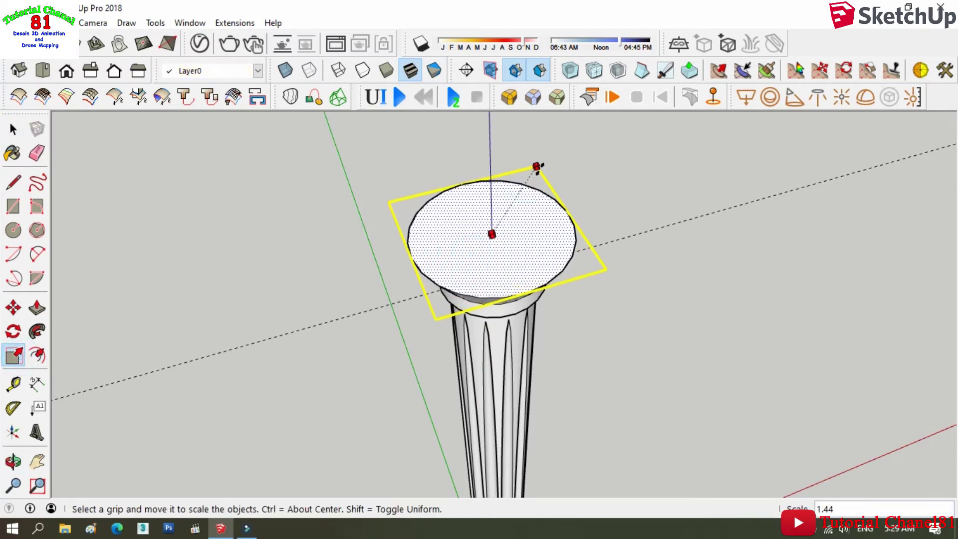
left_click(37, 308)
left_click(424, 269)
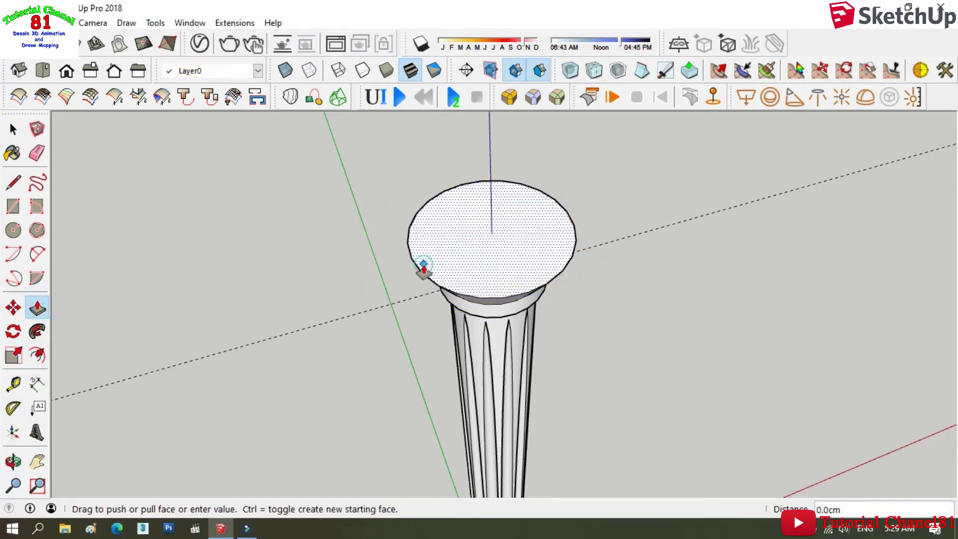
left_click(423, 259)
Orbit and zoom out to inspect the whole column with its new capital.
left_click(14, 461)
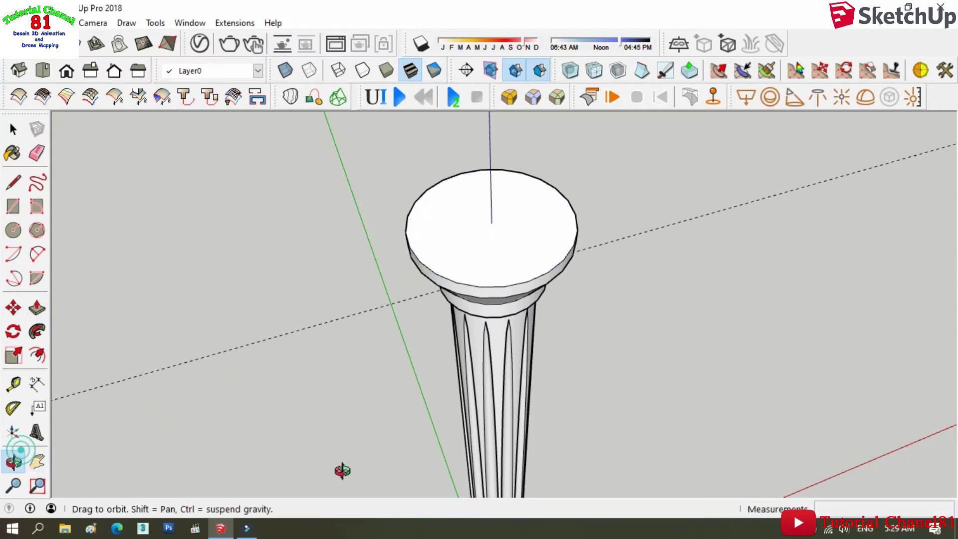
left_click_drag(342, 466, 486, 217)
scroll(476, 210, "down", 2)
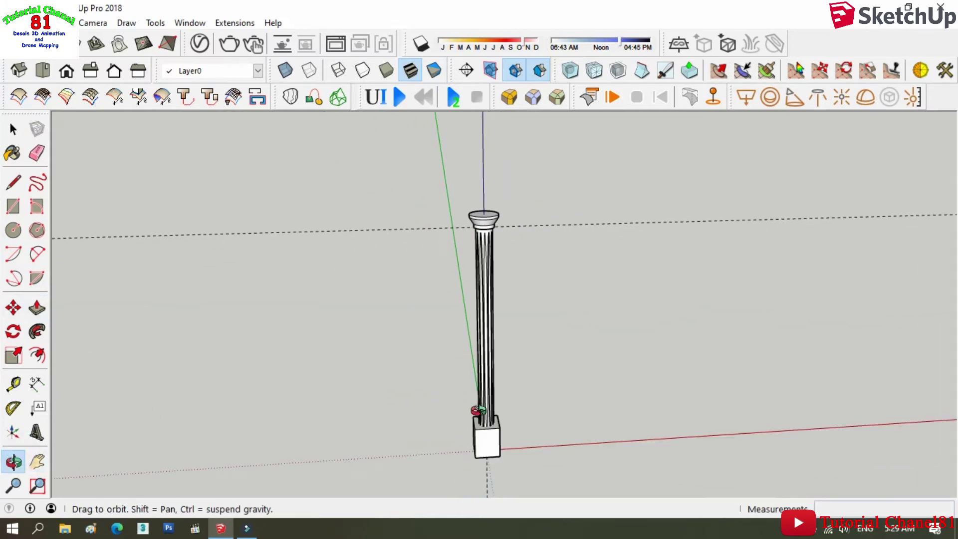
scroll(475, 406, "up", 2)
scroll(487, 421, "up", 2)
scroll(484, 426, "up", 1)
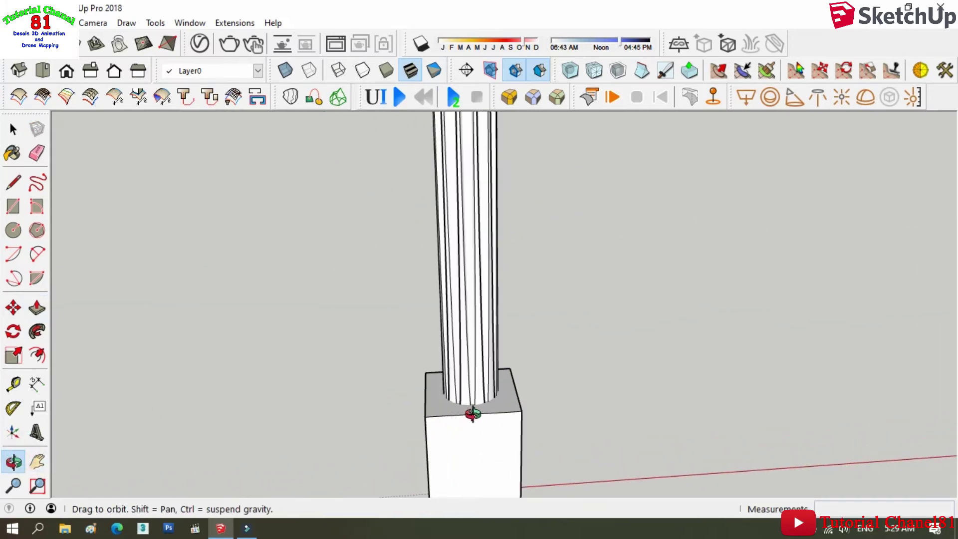
scroll(471, 412, "down", 2)
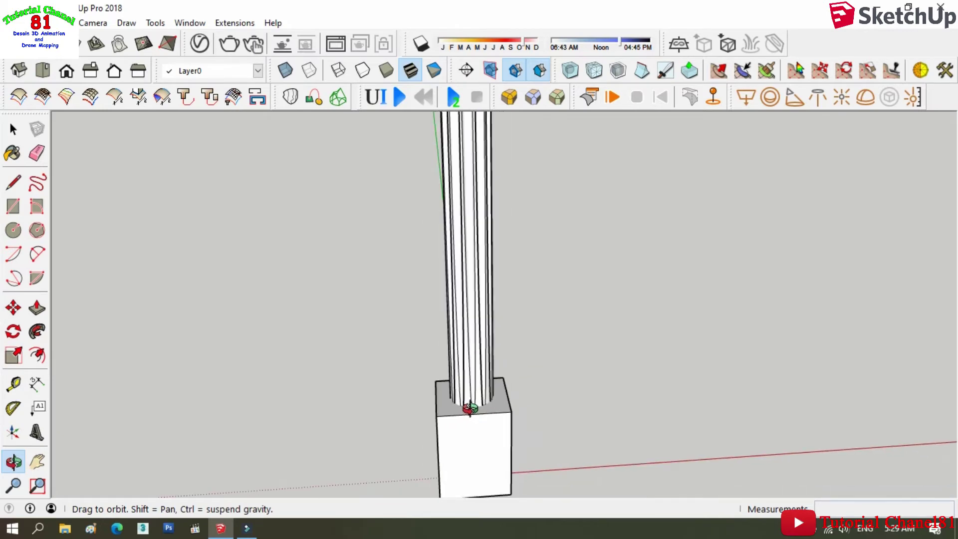
key("space")
scroll(468, 427, "down", 1)
scroll(471, 413, "down", 2)
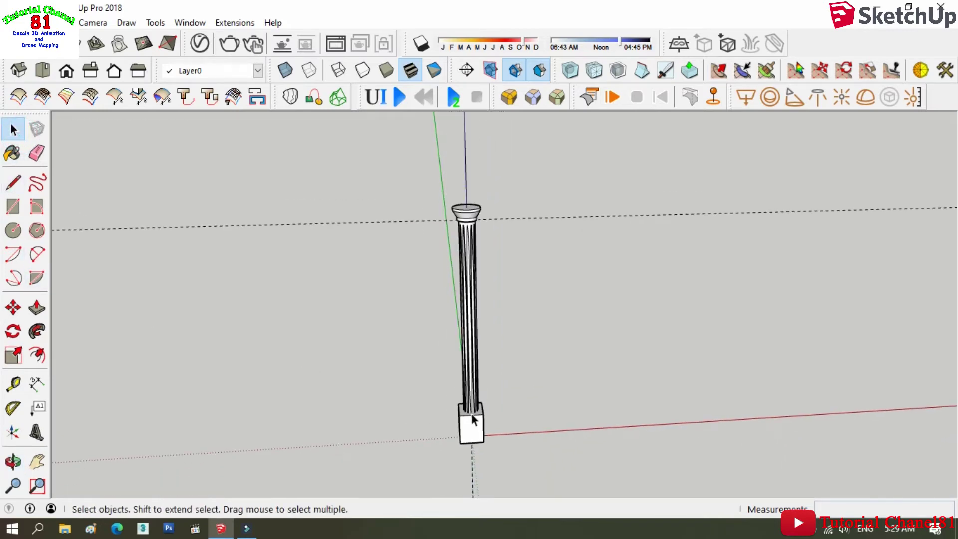
scroll(466, 210, "up", 2)
scroll(468, 208, "up", 2)
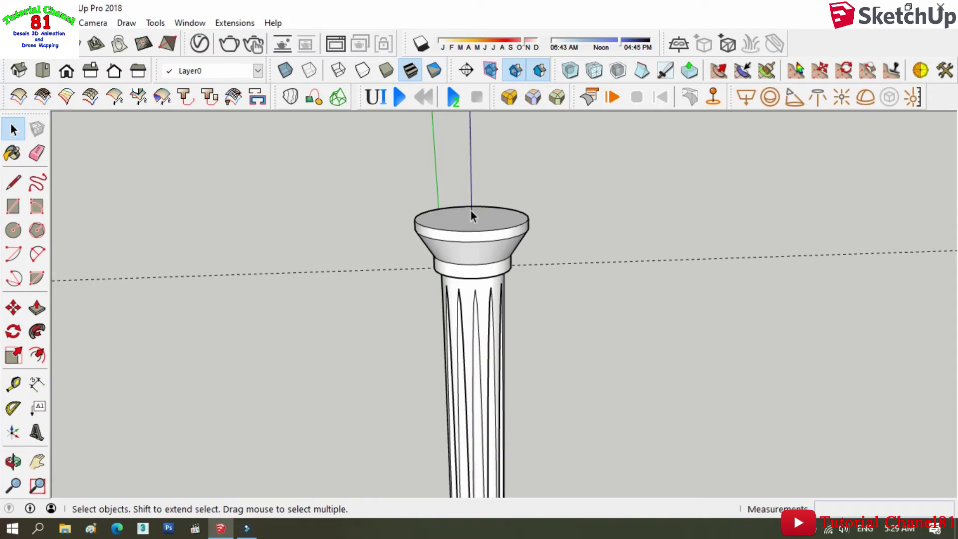
scroll(471, 211, "up", 2)
Copy the capital's conical band and ring above the column and flip the copy upside down.
left_click_drag(361, 213, 582, 357)
left_click(13, 308)
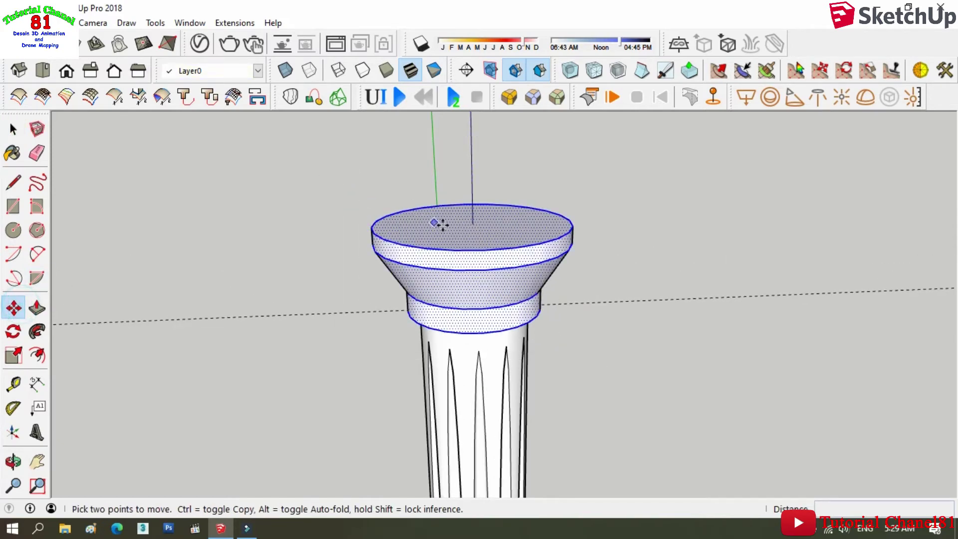
left_click(474, 225)
key("ctrl")
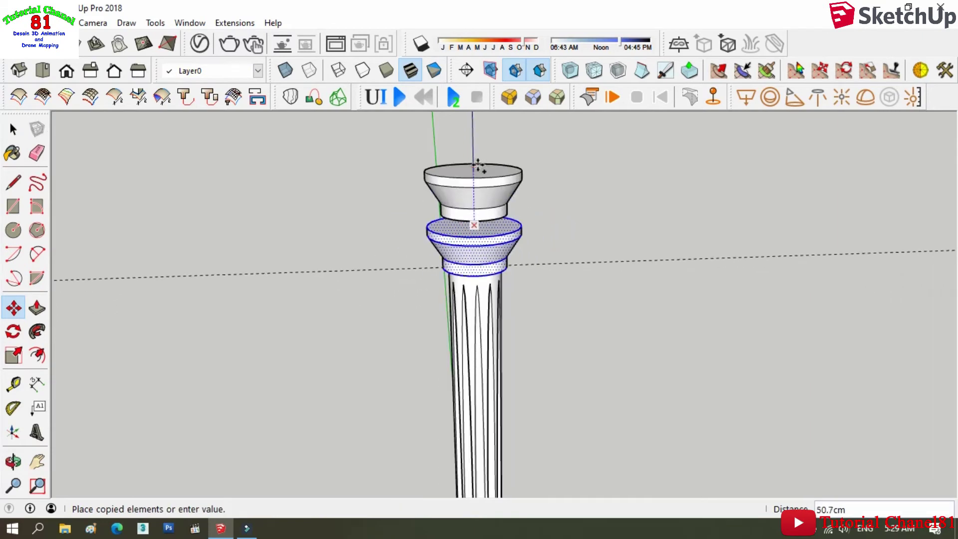
left_click(473, 148)
right_click(476, 155)
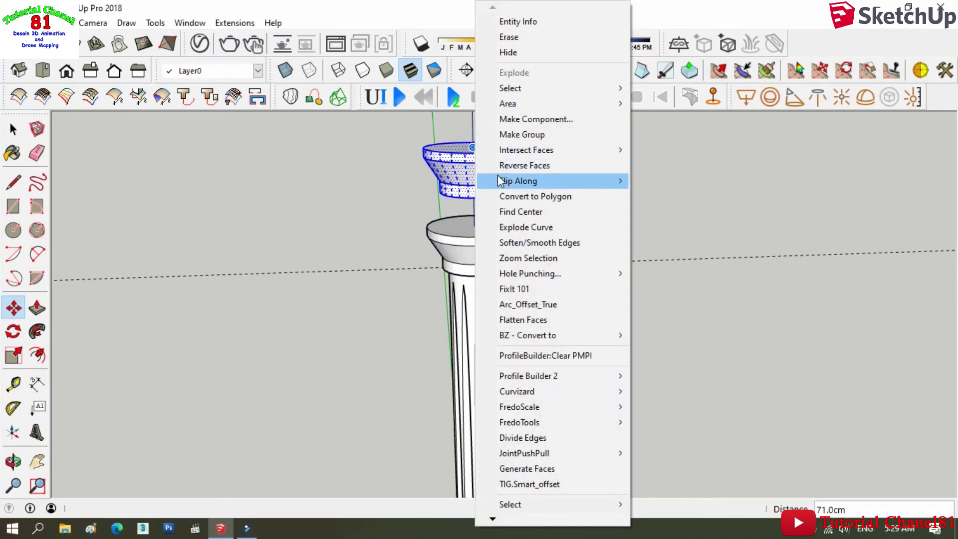
mouse_move(518, 180)
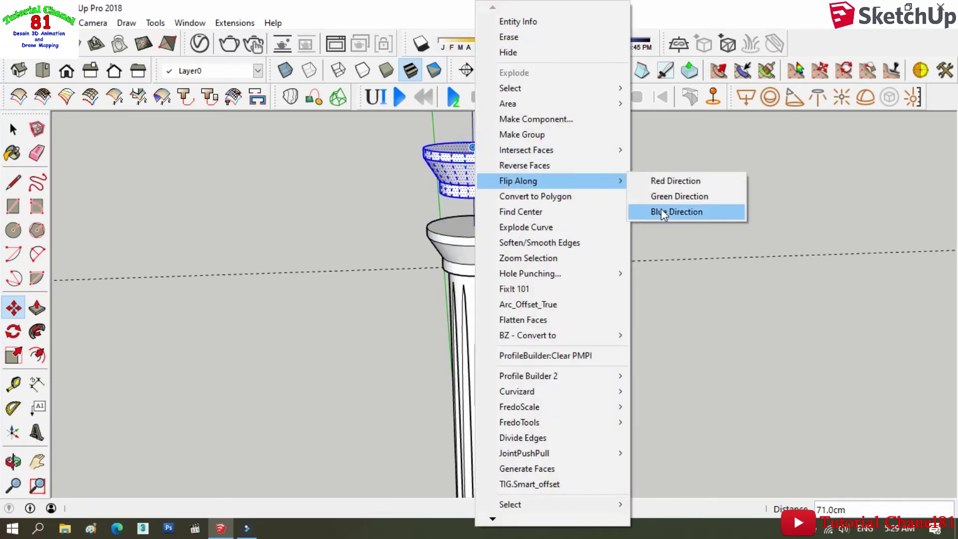
left_click(662, 214)
Move the flipped collar down onto the square base block at the column's foot.
scroll(482, 145, "down", 3)
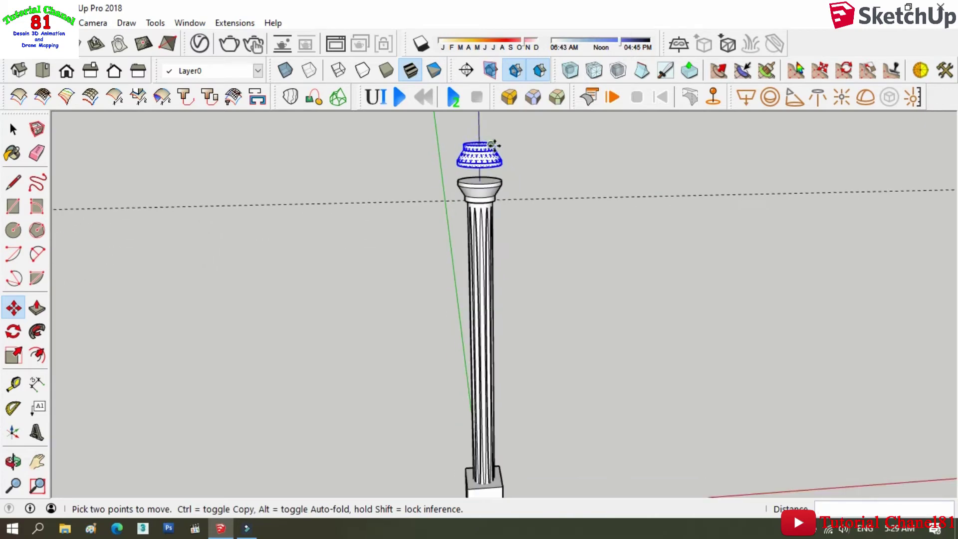
scroll(475, 147, "up", 2)
scroll(473, 140, "up", 3)
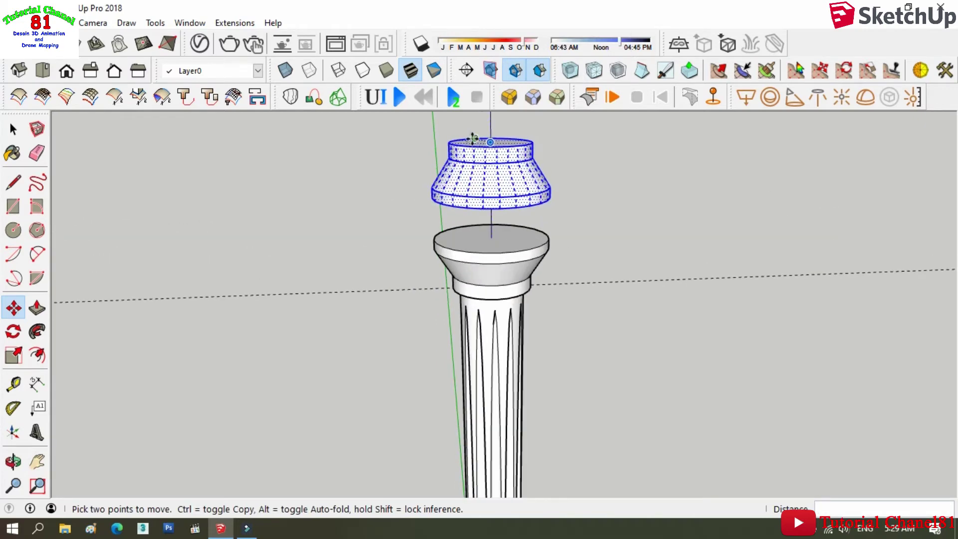
left_click(499, 209)
scroll(494, 172, "down", 3)
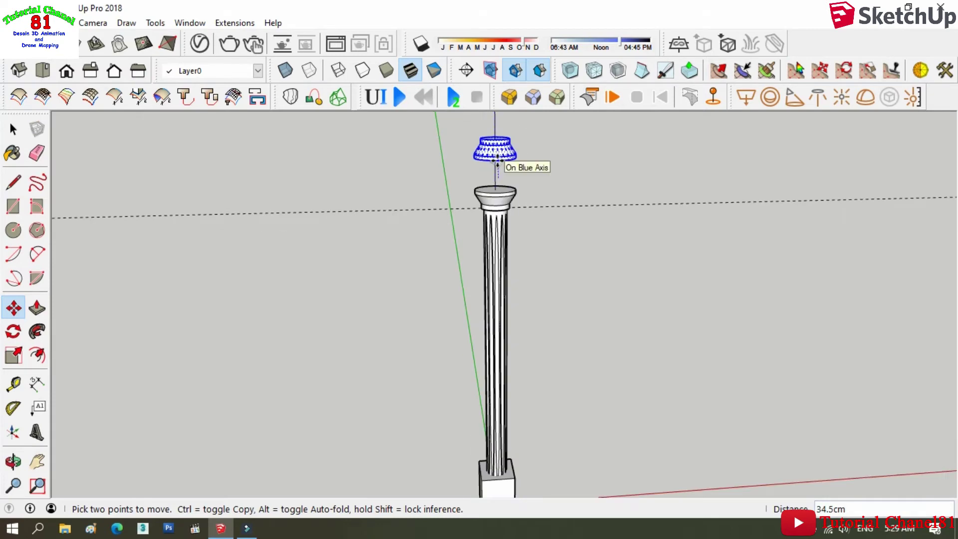
scroll(512, 464, "up", 2)
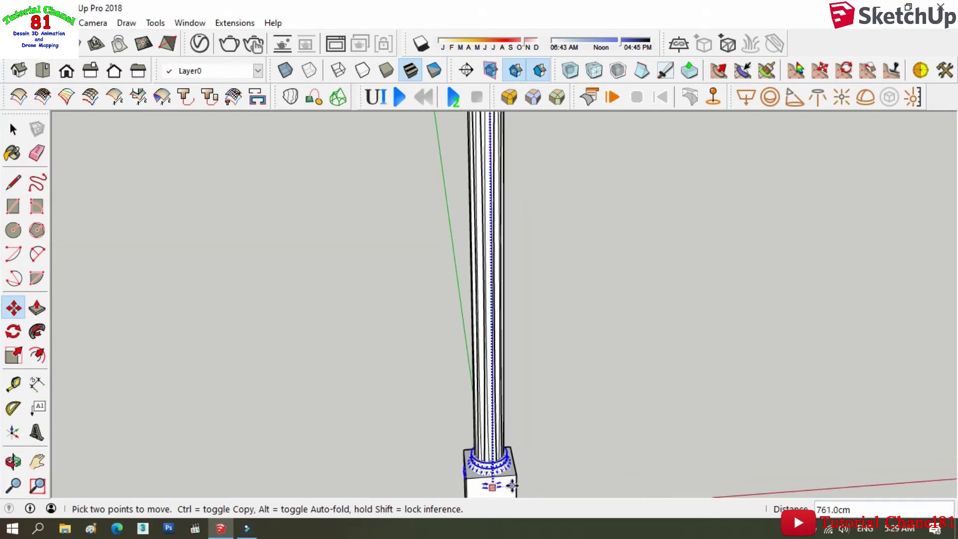
scroll(519, 458, "up", 2)
scroll(524, 451, "up", 2)
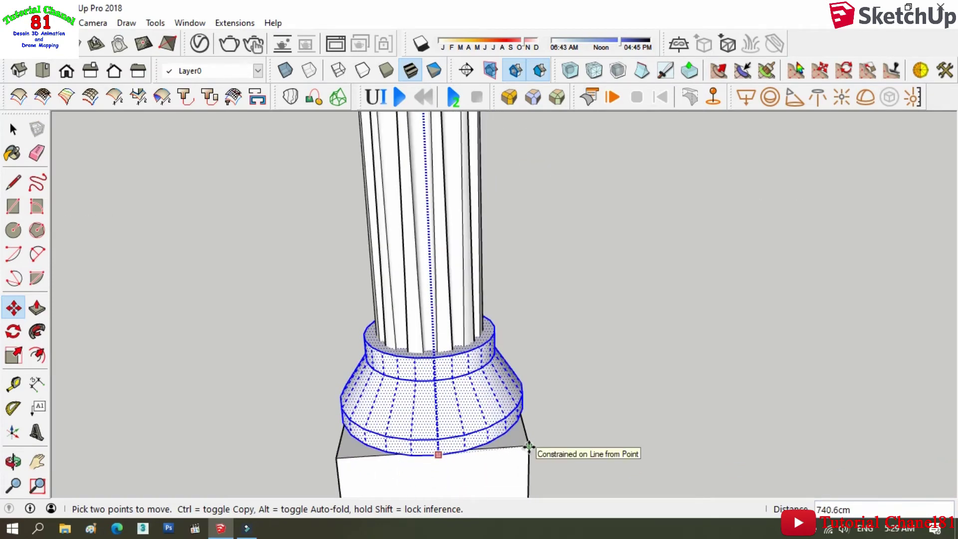
left_click(529, 445)
Scale the foot collar down to 0.87 and orbit out to view the whole column.
key("s")
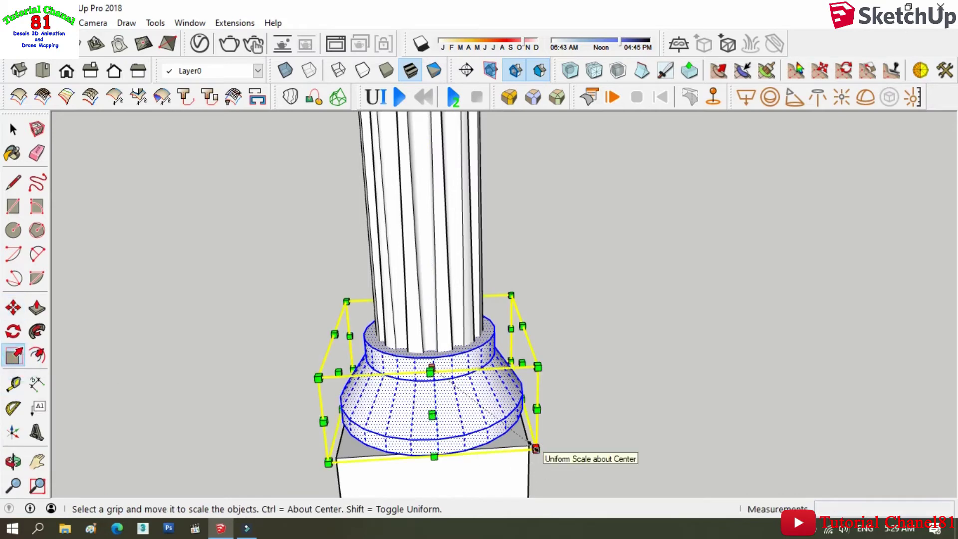
left_click_drag(538, 367, 522, 367)
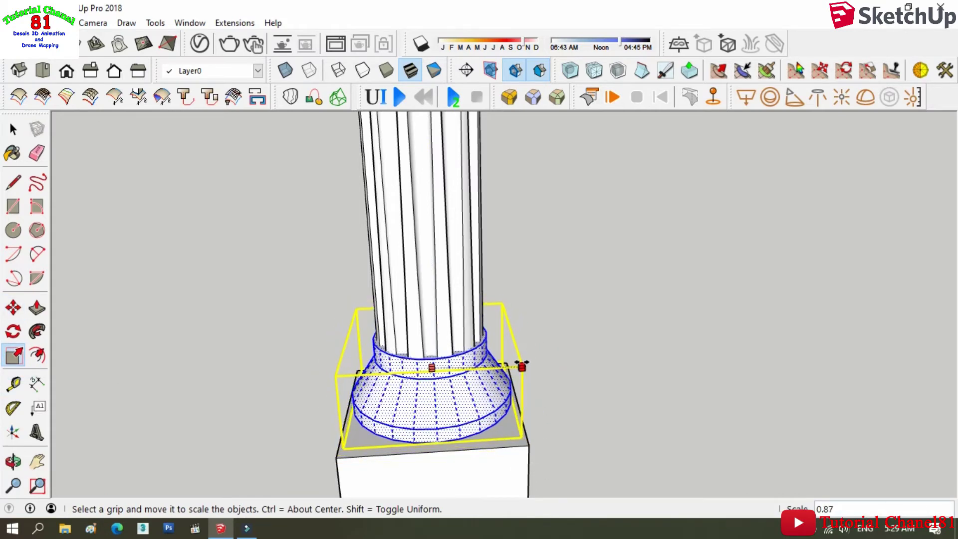
left_click(14, 461)
left_click_drag(188, 379, 189, 415)
scroll(419, 351, "down", 5)
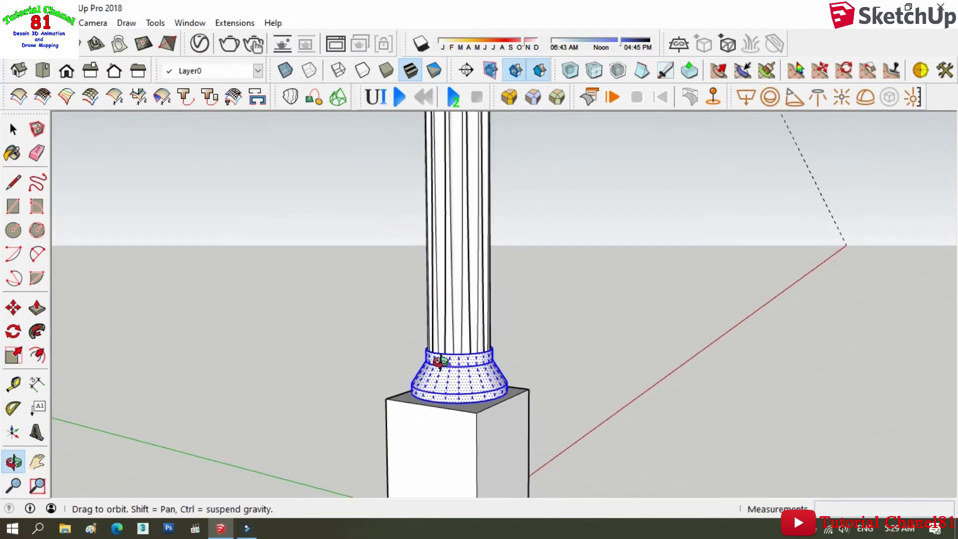
scroll(534, 338, "down", 3)
mouse_move(534, 337)
left_mouse_down()
mouse_move(472, 393)
mouse_move(390, 406)
left_mouse_up()
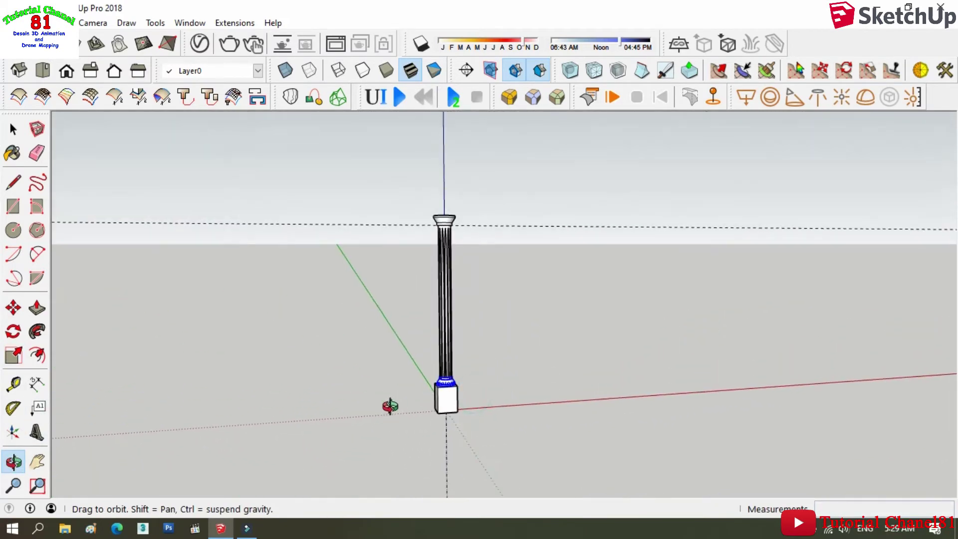
Copy the square base off to the side of the column, then select the whole column.
left_click(13, 130)
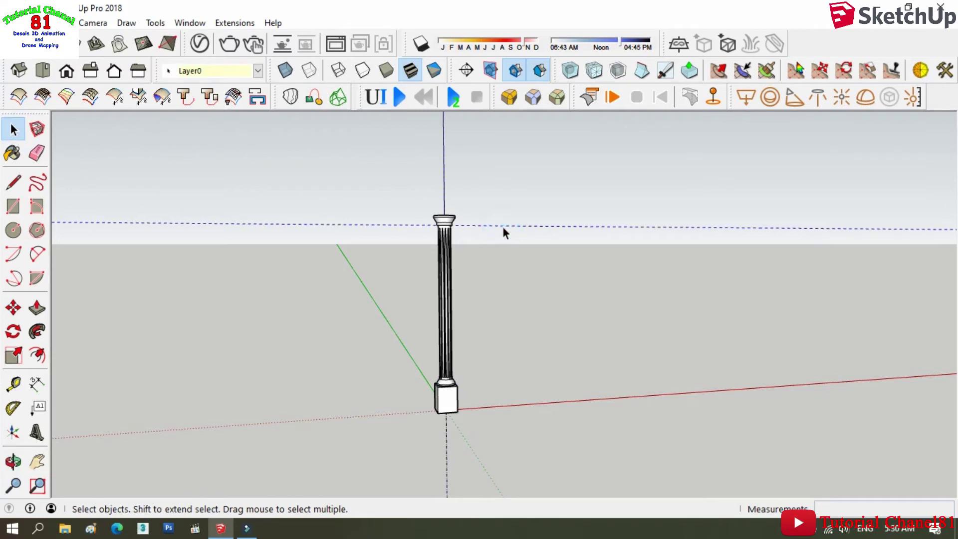
middle_click_drag(502, 232, 253, 285)
left_click(13, 461)
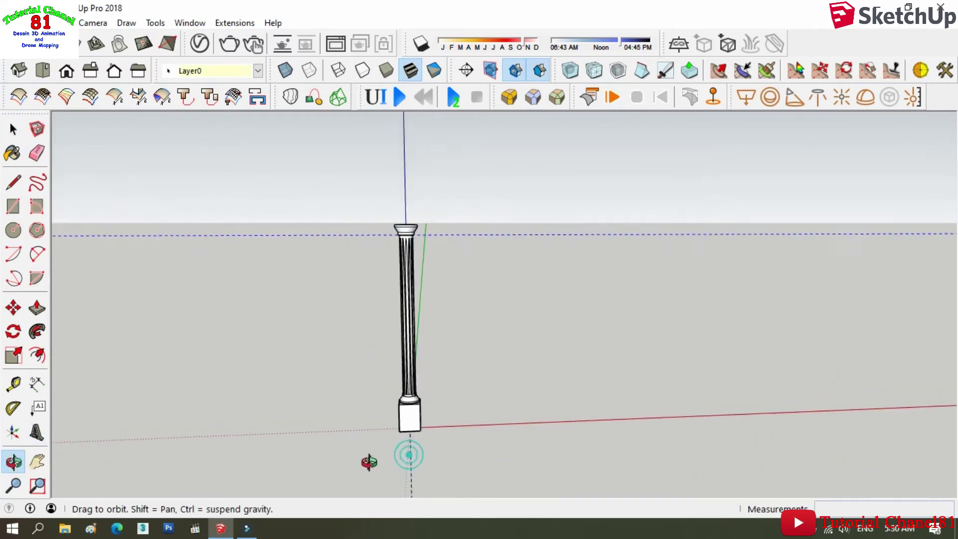
left_click_drag(368, 460, 400, 434)
scroll(387, 358, "up", 2)
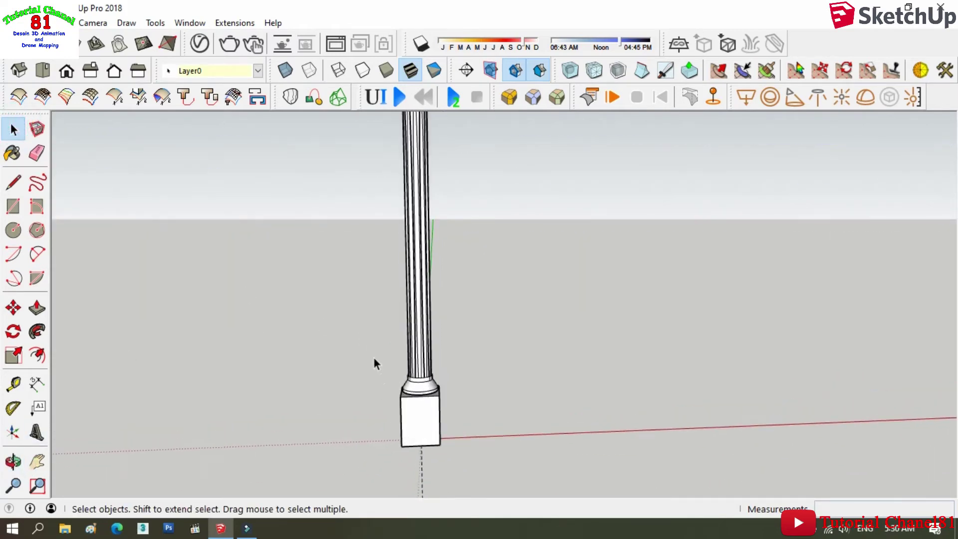
left_click_drag(462, 461, 462, 461)
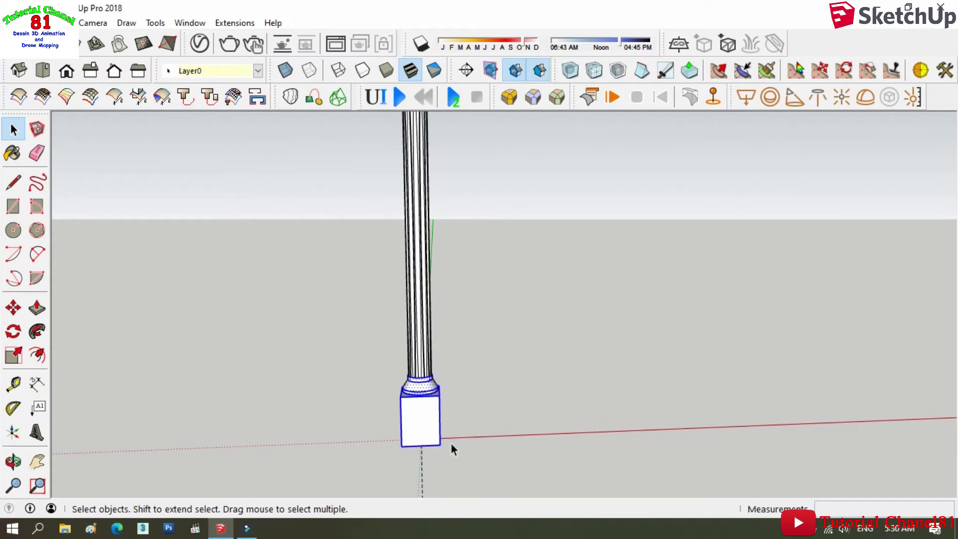
left_click(14, 308)
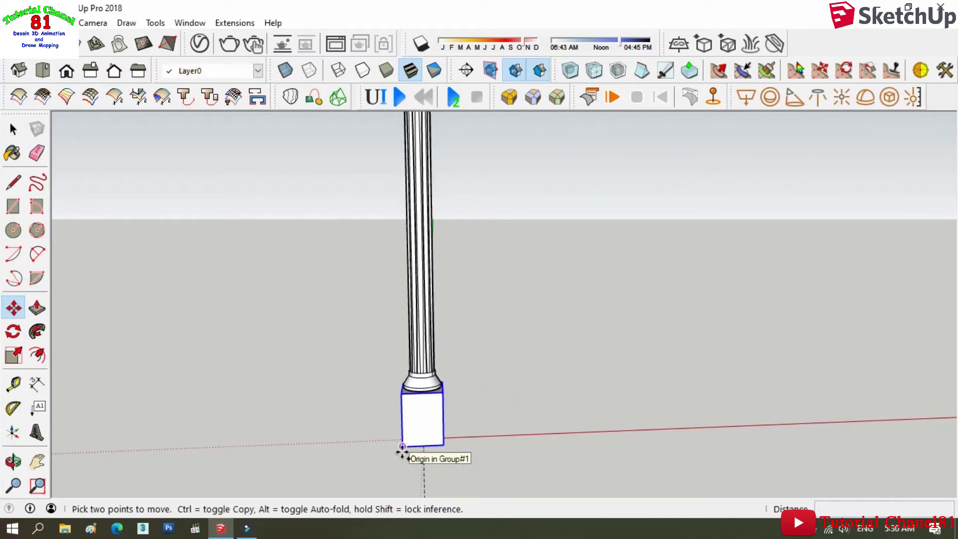
left_click(402, 449)
key("ctrl")
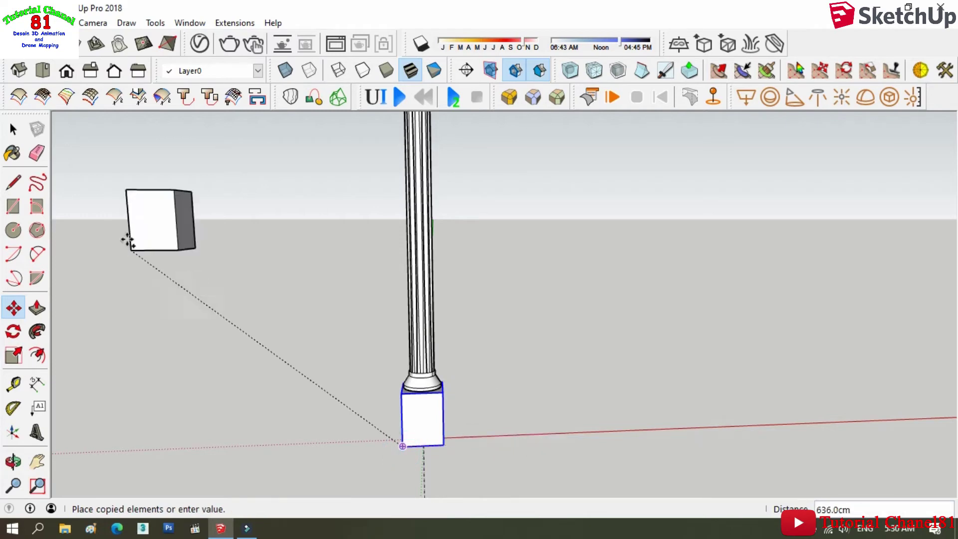
left_click(9, 129)
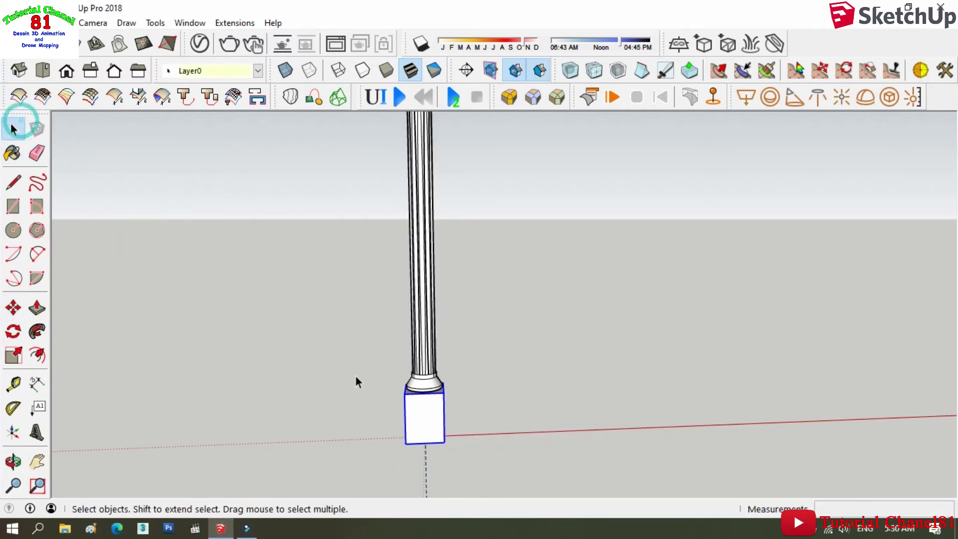
scroll(423, 412, "down", 3)
left_click_drag(475, 454, 475, 453)
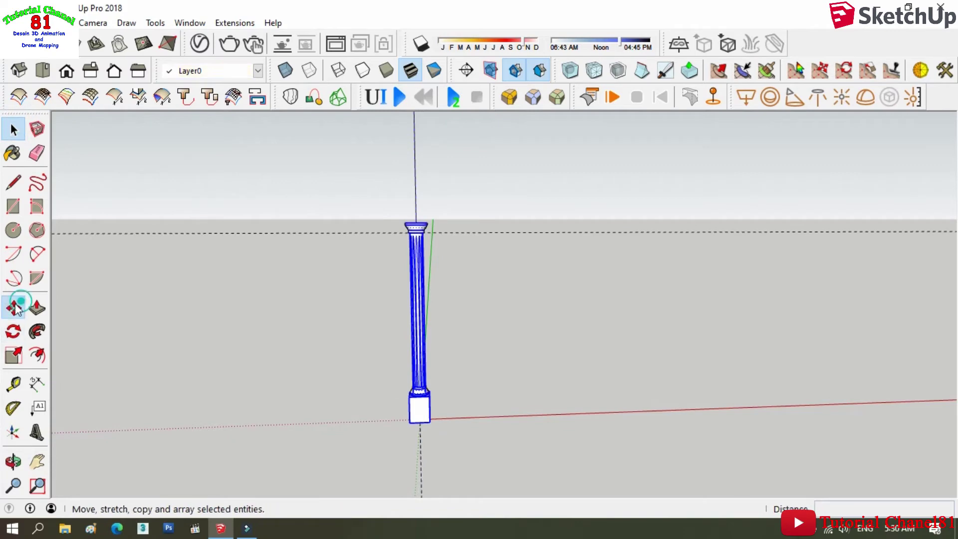
Copy the whole column about 169.6 cm to the right of the original.
left_click(13, 308)
scroll(418, 420, "up", 1)
scroll(418, 420, "up", 3)
scroll(418, 421, "up", 3)
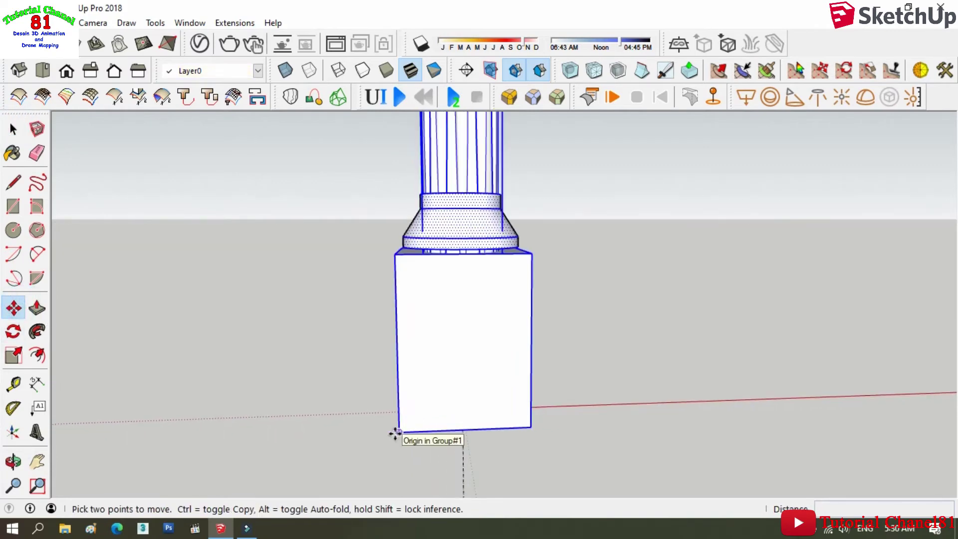
key("ctrl")
left_click(394, 434)
scroll(393, 430, "down", 2)
scroll(410, 408, "down", 2)
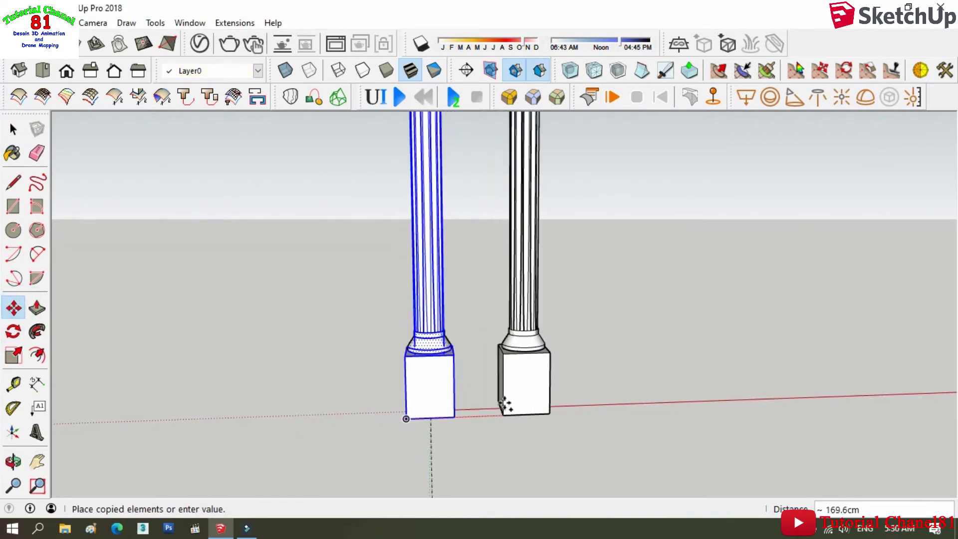
left_click(641, 414)
scroll(449, 427, "down", 1)
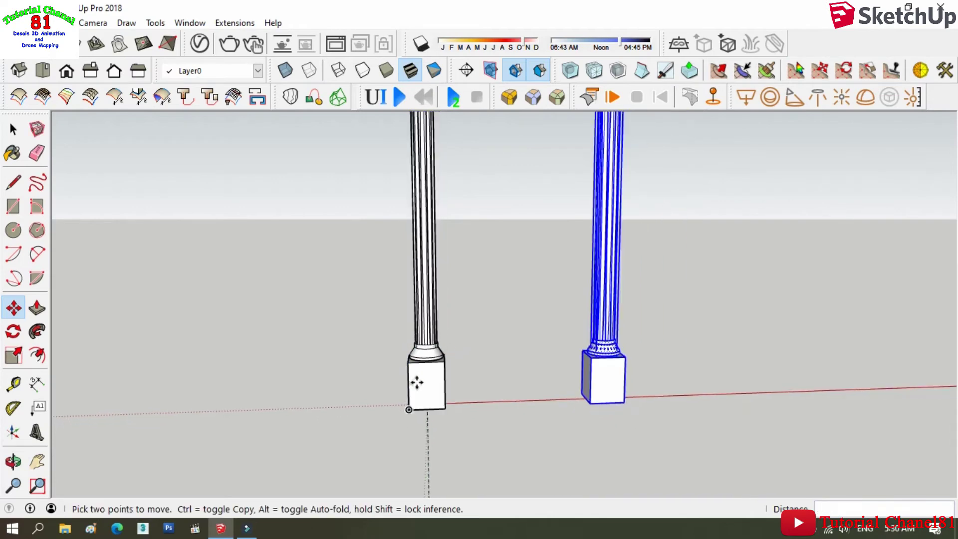
scroll(416, 382, "down", 3)
Delete the copied column and open the Materials panel via the Paint Bucket.
left_click(13, 461)
left_click_drag(299, 432, 266, 428)
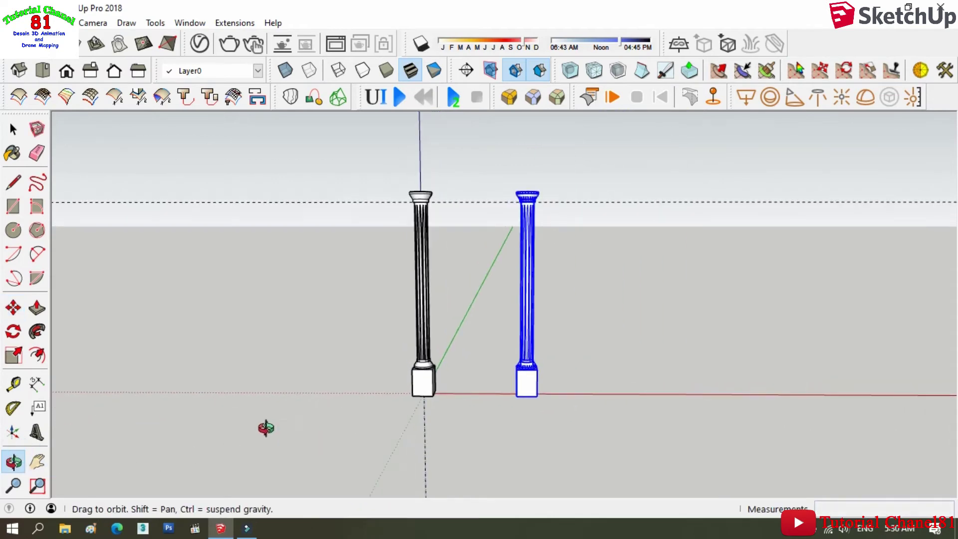
left_click(13, 129)
scroll(456, 220, "up", 2)
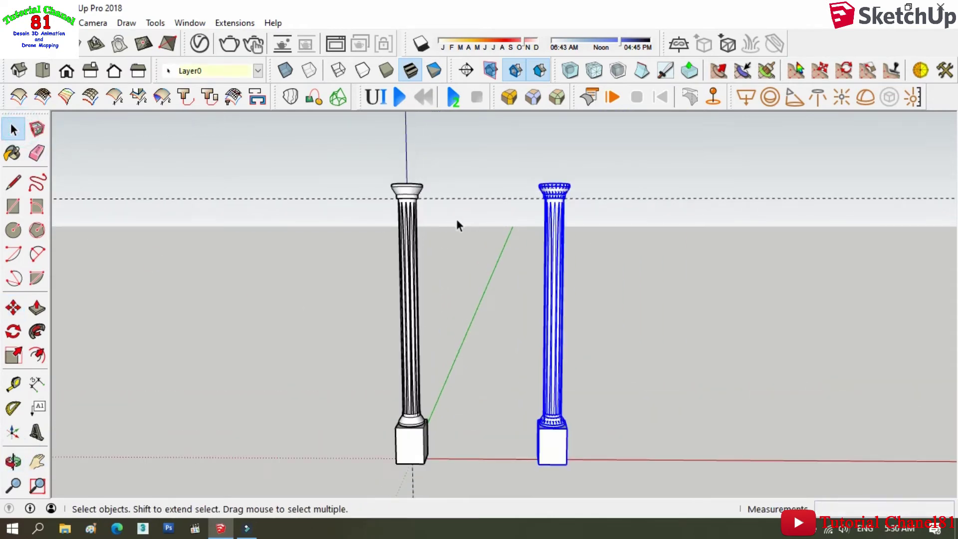
key("Delete")
scroll(387, 221, "up", 2)
scroll(387, 221, "up", 2)
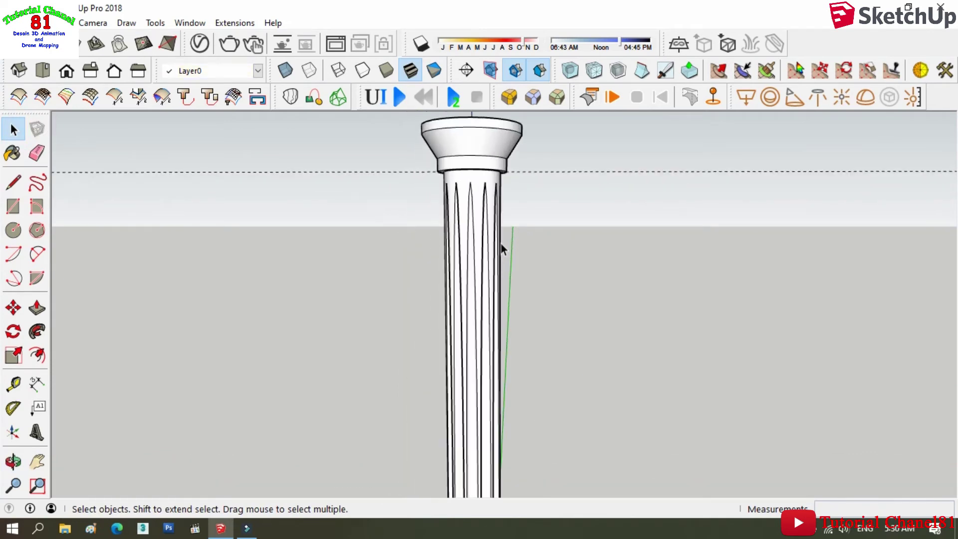
scroll(470, 276, "up", 2)
scroll(470, 275, "up", 2)
left_click(469, 276)
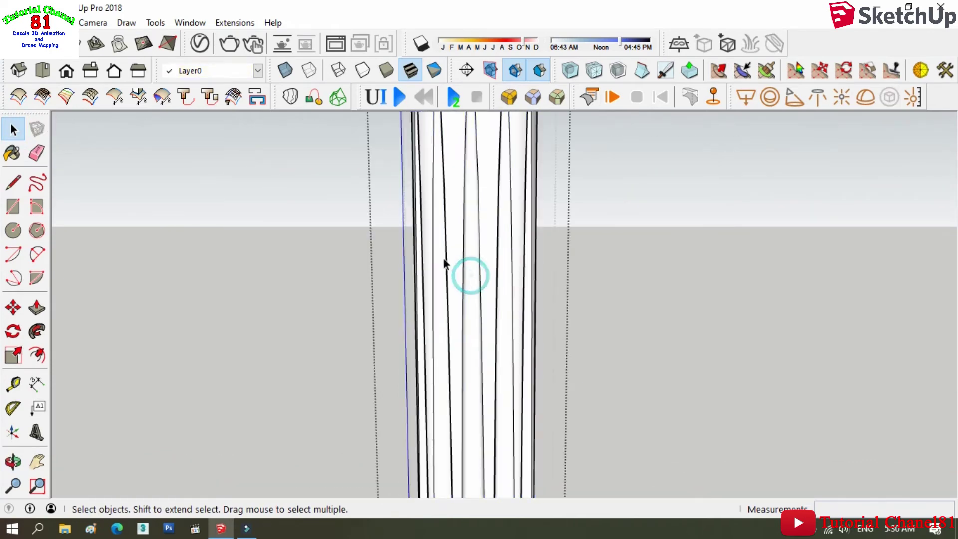
left_click(12, 154)
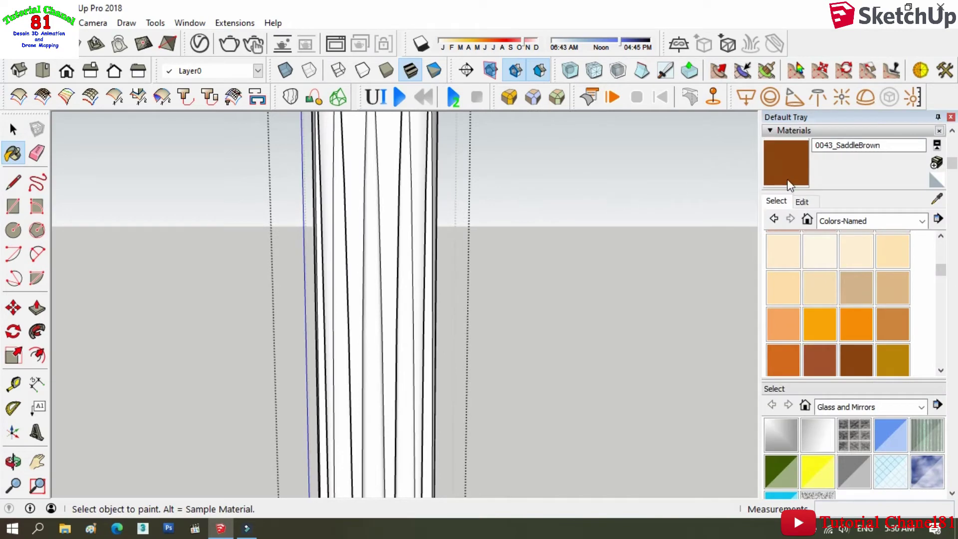
Choose 0039_DarkOrange and paint the first four front flutes.
left_click(862, 329)
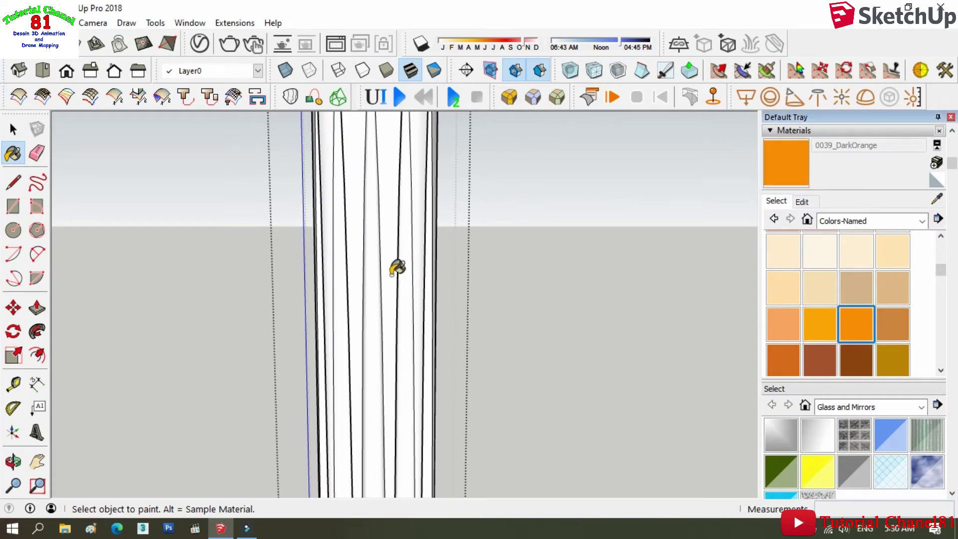
left_click(373, 275)
left_click(407, 313)
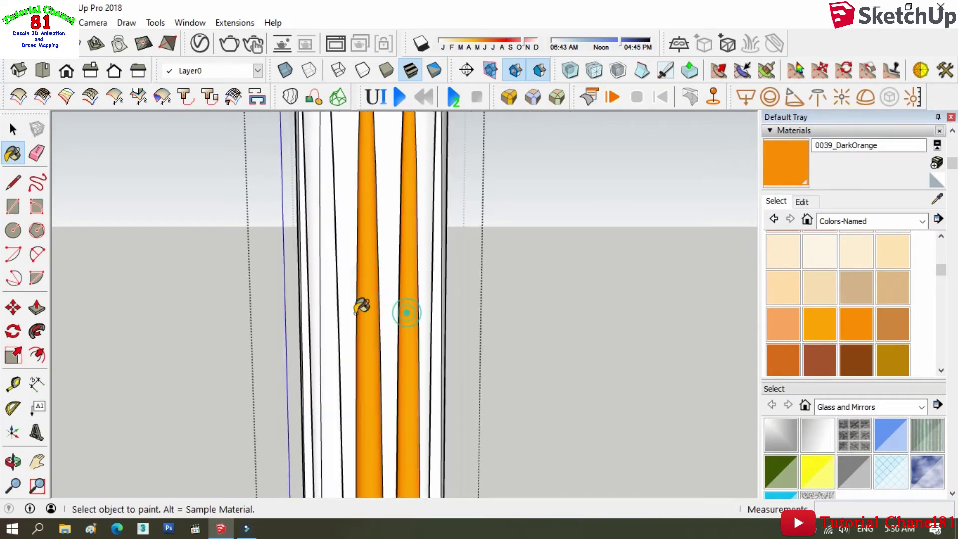
left_click(335, 301)
key("o")
mouse_move(312, 304)
left_mouse_down()
mouse_move(475, 313)
mouse_move(400, 278)
mouse_move(364, 293)
mouse_move(675, 177)
left_mouse_up()
left_click(809, 178)
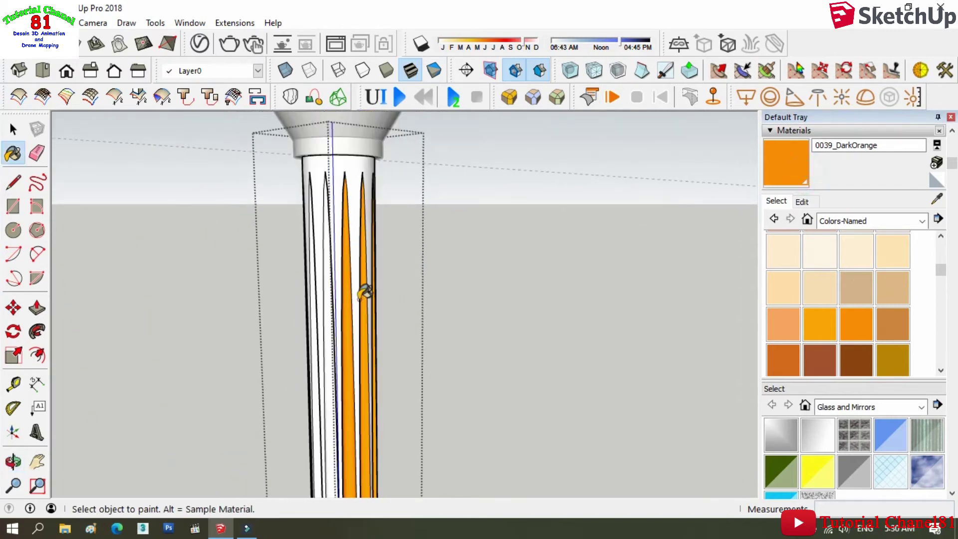
scroll(336, 325, "up", 3)
left_click(334, 319)
scroll(319, 315, "up", 2)
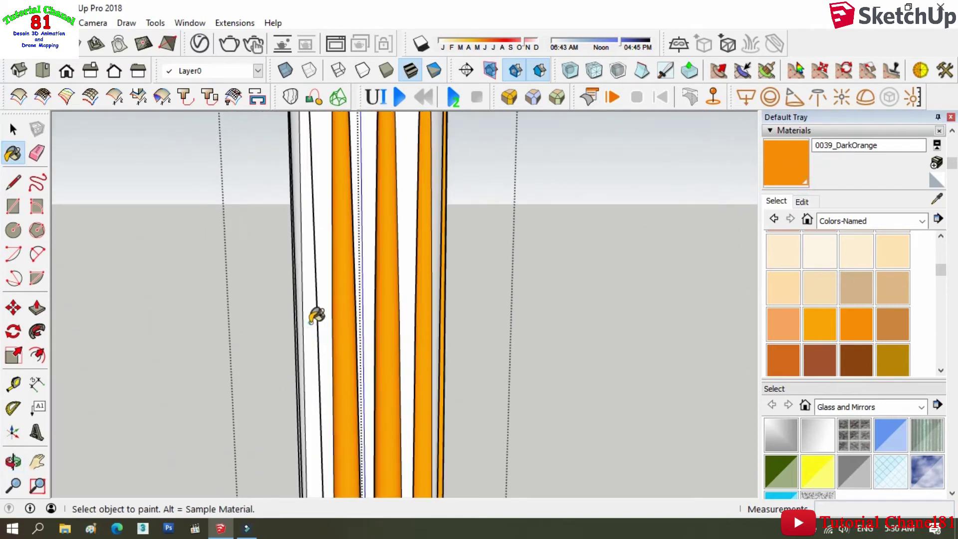
Orbit around the column and paint further white flutes dark orange.
key("o")
mouse_move(304, 269)
left_mouse_down()
mouse_move(370, 314)
mouse_move(421, 316)
mouse_move(549, 279)
left_mouse_up()
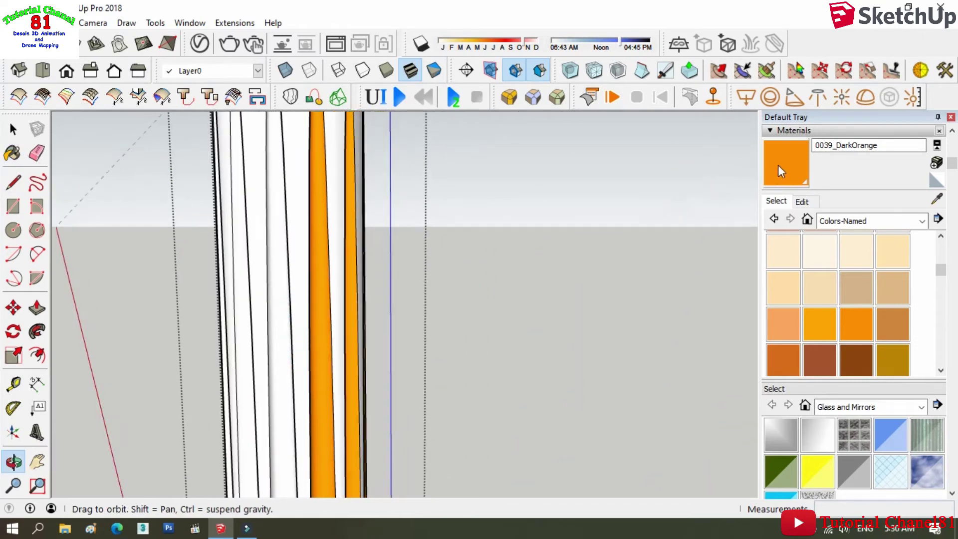
left_click(781, 171)
mouse_move(376, 257)
middle_mouse_down()
mouse_move(282, 304)
mouse_move(345, 314)
mouse_move(250, 306)
mouse_move(224, 324)
mouse_move(233, 323)
middle_mouse_up()
left_click(297, 242)
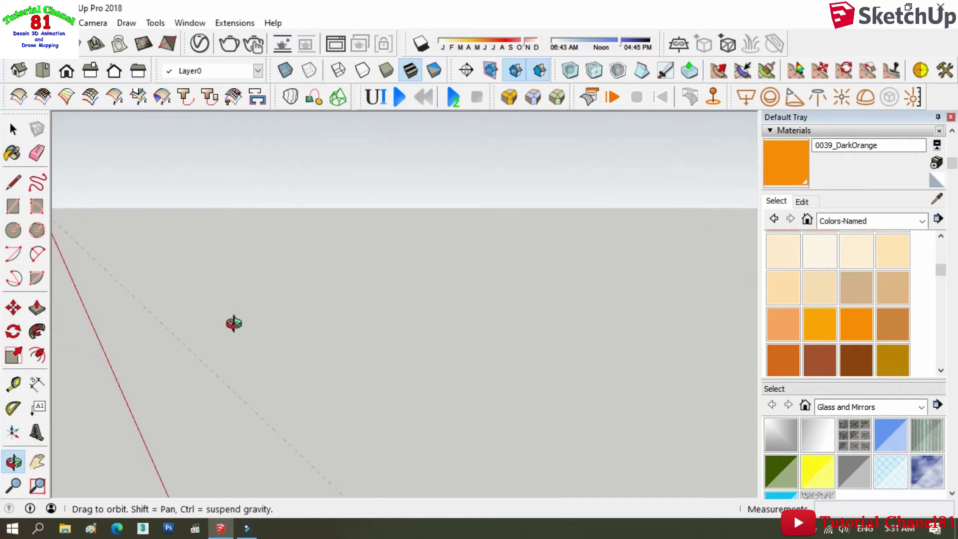
mouse_move(233, 323)
left_mouse_down()
mouse_move(225, 315)
mouse_move(261, 317)
mouse_move(267, 302)
left_mouse_up()
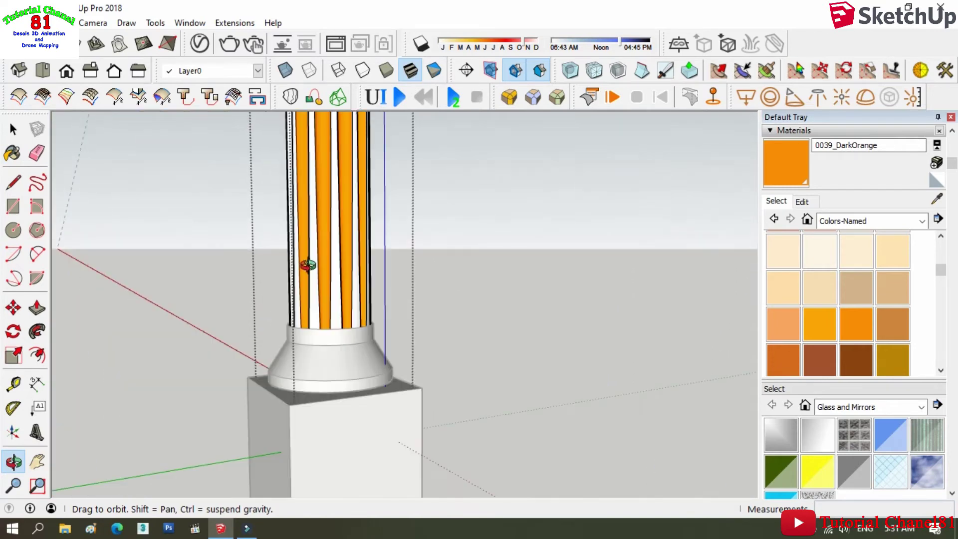
mouse_move(308, 265)
left_mouse_down()
mouse_move(299, 240)
mouse_move(395, 261)
mouse_move(349, 328)
mouse_move(680, 165)
left_mouse_up()
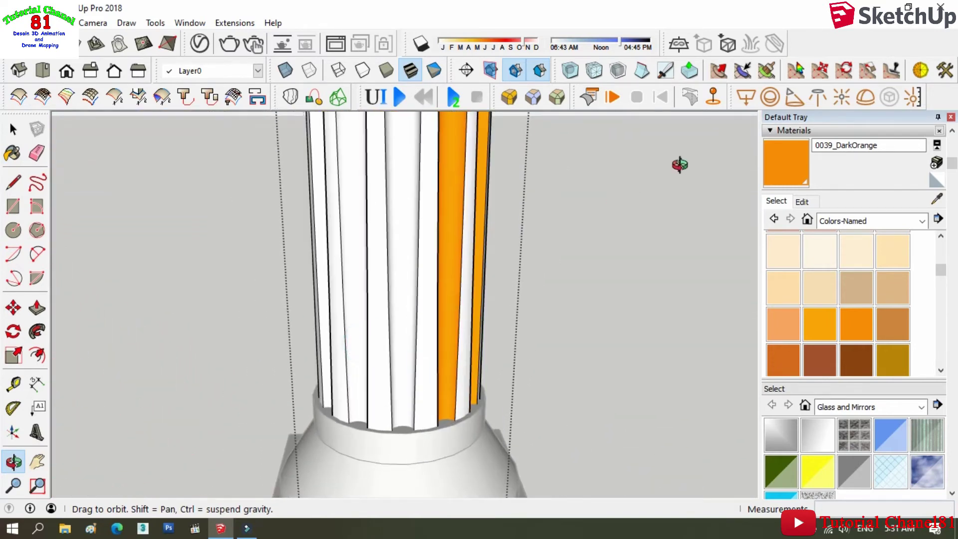
key("b")
left_click(401, 274)
left_click(353, 279)
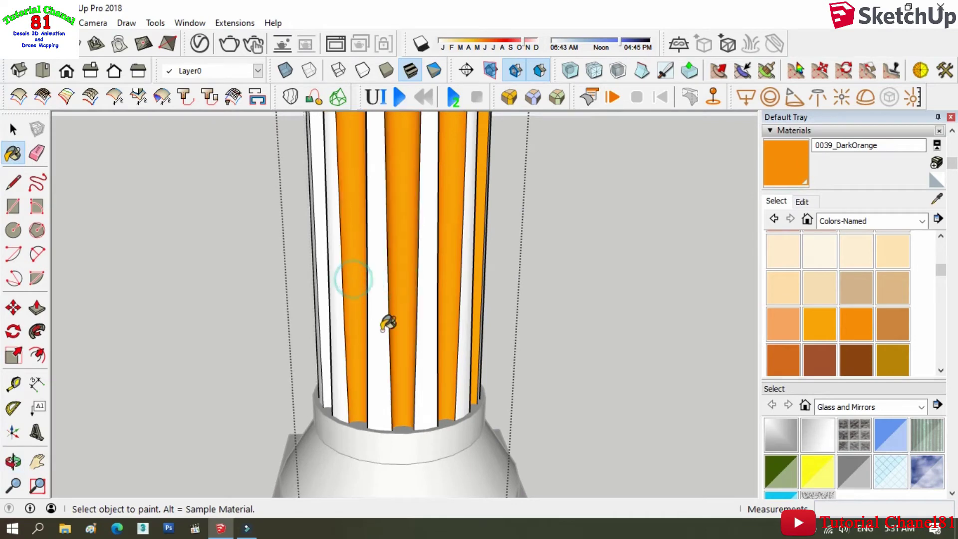
Paint the last three remaining white flutes orange and orbit to check all round.
left_click(15, 463)
mouse_move(286, 434)
left_mouse_down()
mouse_move(535, 456)
mouse_move(518, 449)
left_mouse_up()
key("b")
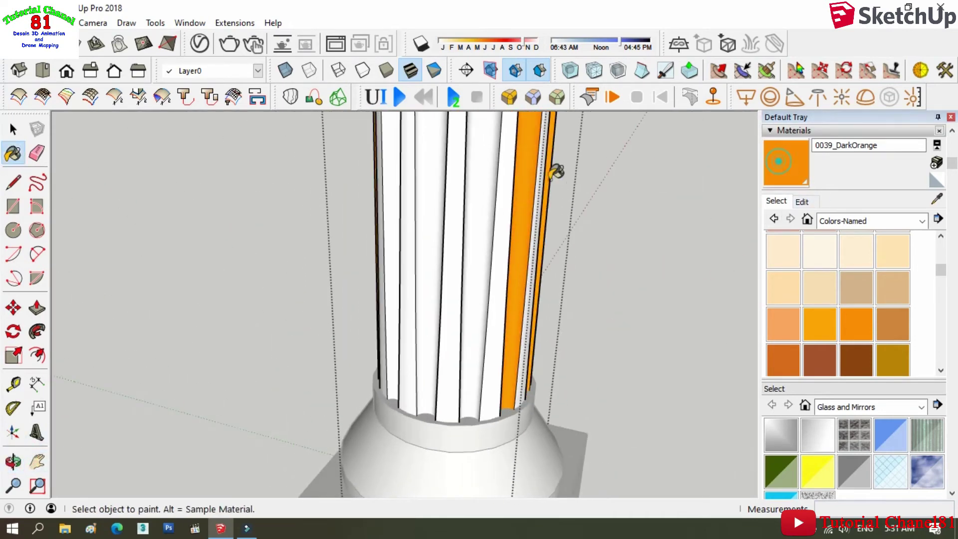
left_click(481, 186)
left_click(429, 179)
left_click(389, 196)
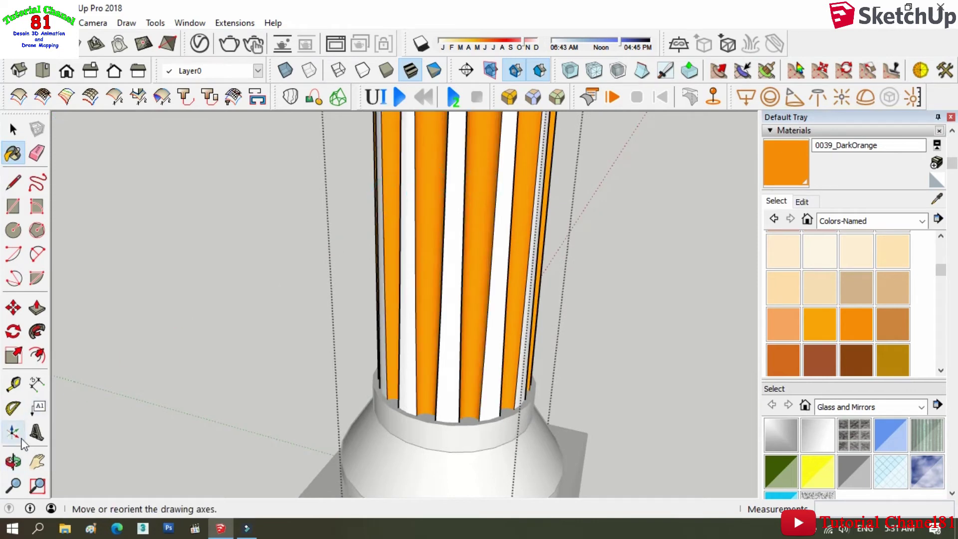
left_click(13, 463)
mouse_move(210, 486)
left_mouse_down()
mouse_move(411, 492)
mouse_move(507, 462)
left_mouse_up()
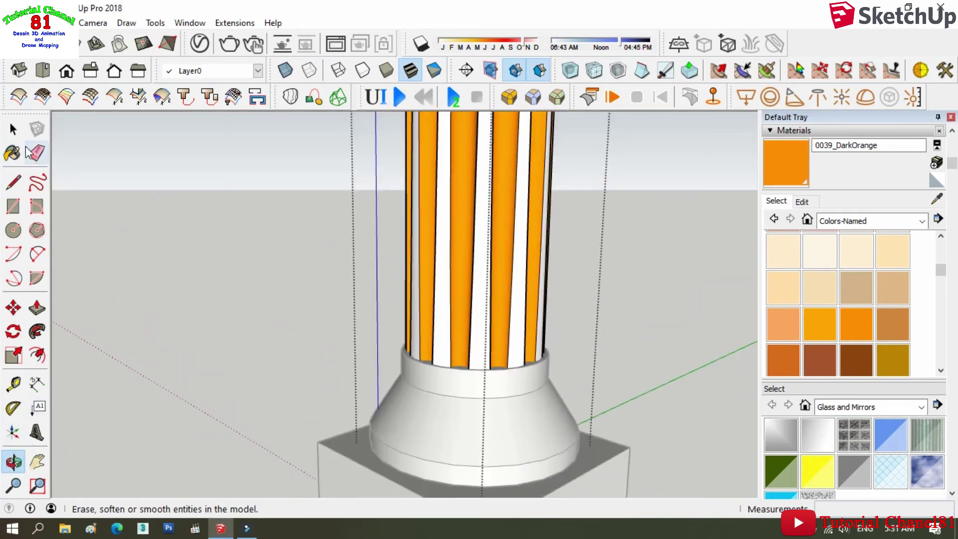
key("space")
Move the square base block up to snap against the column's bottom ring.
scroll(352, 268, "down", 2)
scroll(458, 223, "down", 2)
scroll(319, 225, "down", 1)
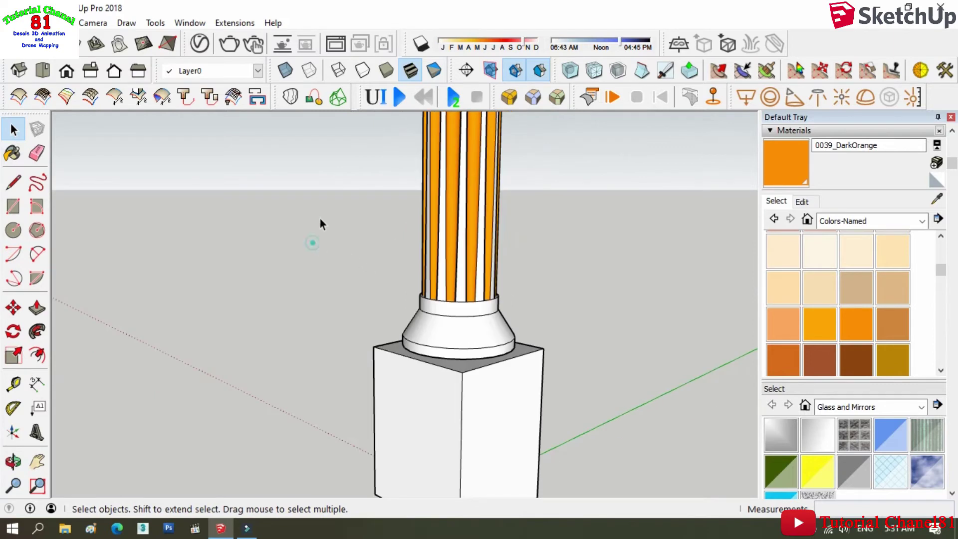
scroll(339, 224, "down", 2)
left_click_drag(508, 439, 508, 439)
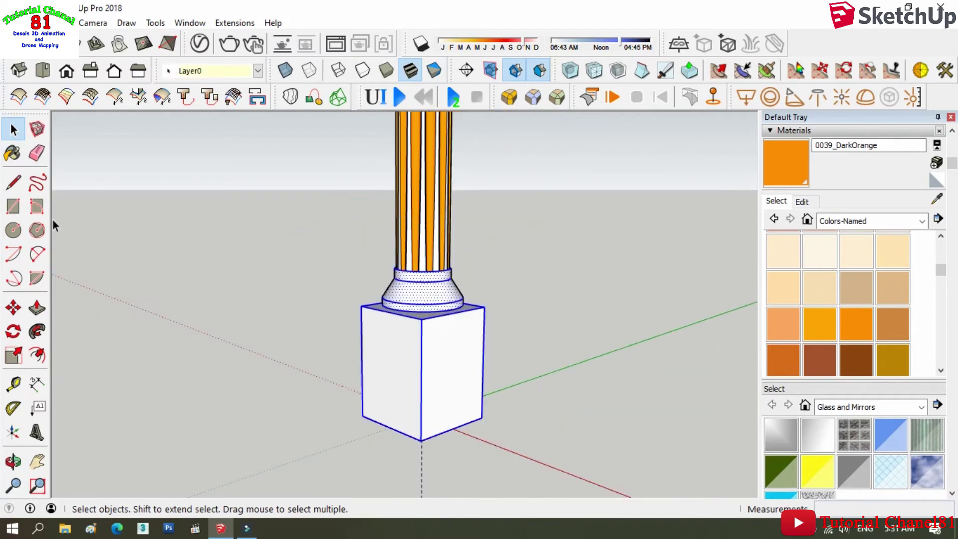
left_click(13, 308)
scroll(414, 269, "up", 1)
left_click(415, 268)
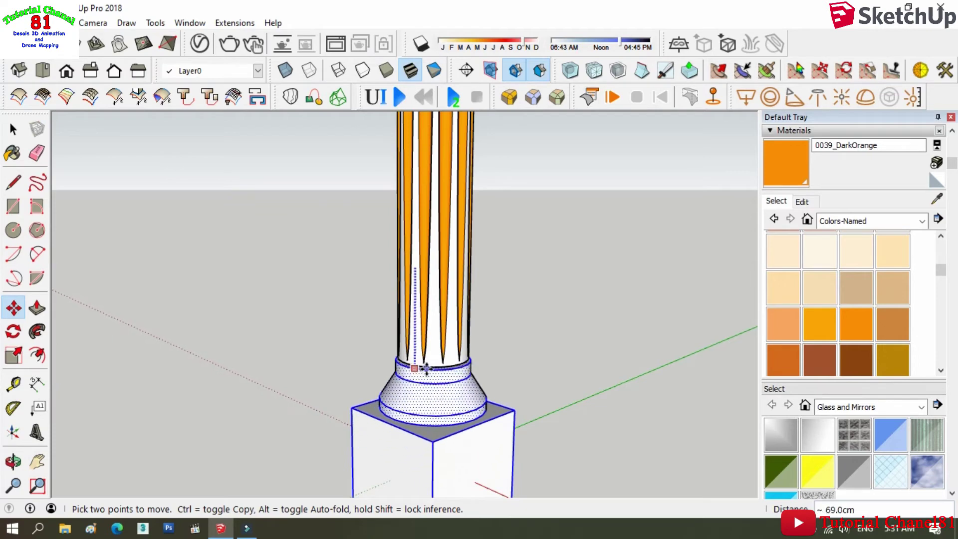
scroll(418, 365, "up", 2)
scroll(426, 368, "up", 2)
scroll(425, 366, "up", 2)
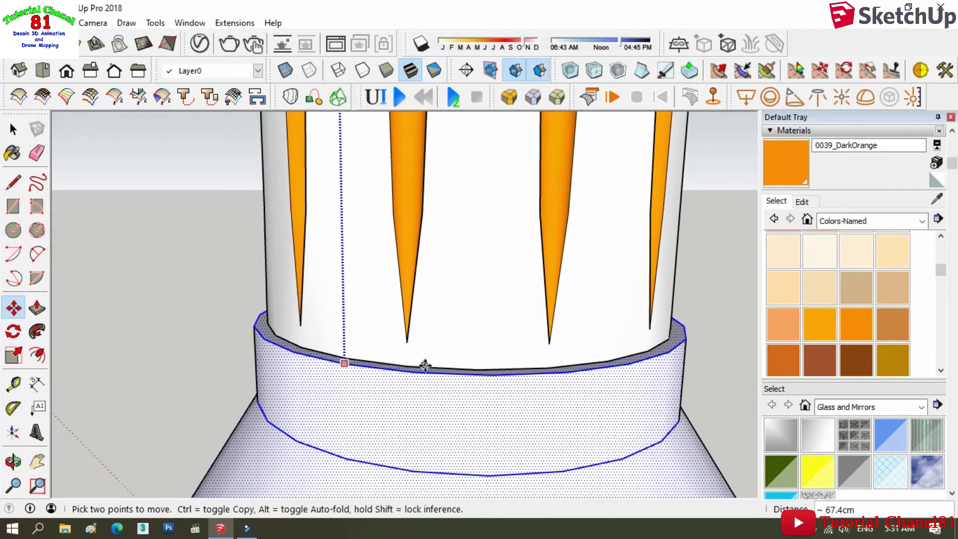
left_click(456, 366)
Orbit and zoom out to see the whole column standing upright on its base.
left_click(13, 461)
mouse_move(343, 481)
left_mouse_down()
mouse_move(205, 434)
mouse_move(310, 388)
left_mouse_up()
scroll(320, 310, "down", 3)
scroll(332, 270, "down", 3)
scroll(329, 299, "down", 3)
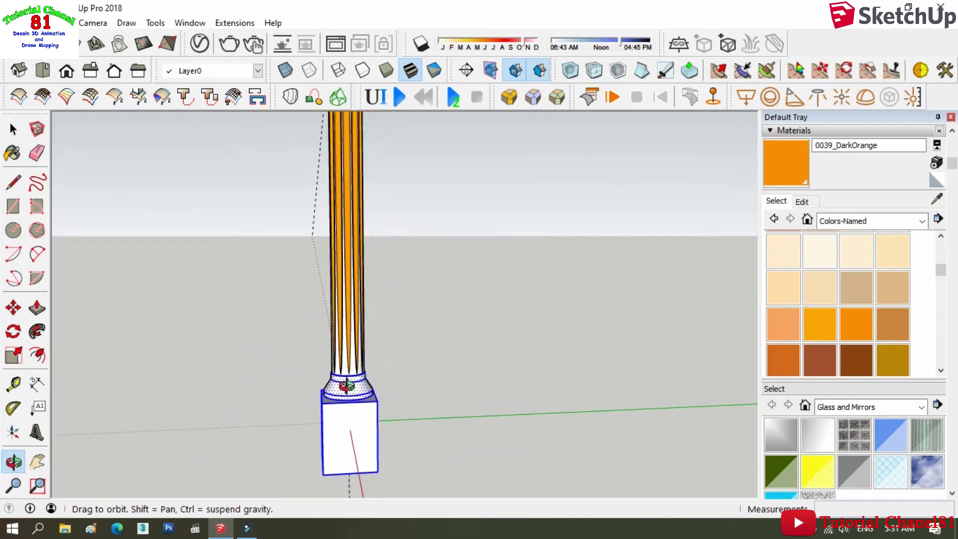
scroll(335, 284, "down", 2)
scroll(335, 284, "up", 3)
mouse_move(337, 294)
left_mouse_down()
mouse_move(374, 303)
mouse_move(401, 294)
mouse_move(387, 284)
mouse_move(336, 293)
mouse_move(342, 278)
mouse_move(359, 295)
mouse_move(310, 297)
mouse_move(280, 323)
mouse_move(438, 343)
mouse_move(363, 304)
mouse_move(488, 282)
mouse_move(284, 229)
left_mouse_up()
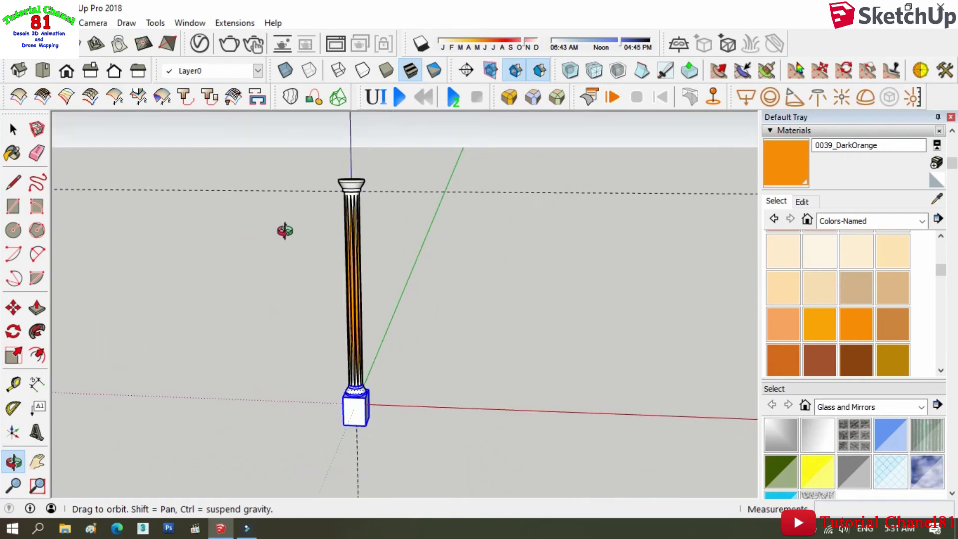
Adjust the view and try selecting just the square base box.
left_click(13, 134)
mouse_move(210, 165)
left_mouse_down()
mouse_move(278, 145)
mouse_move(299, 200)
left_mouse_up()
left_click(13, 130)
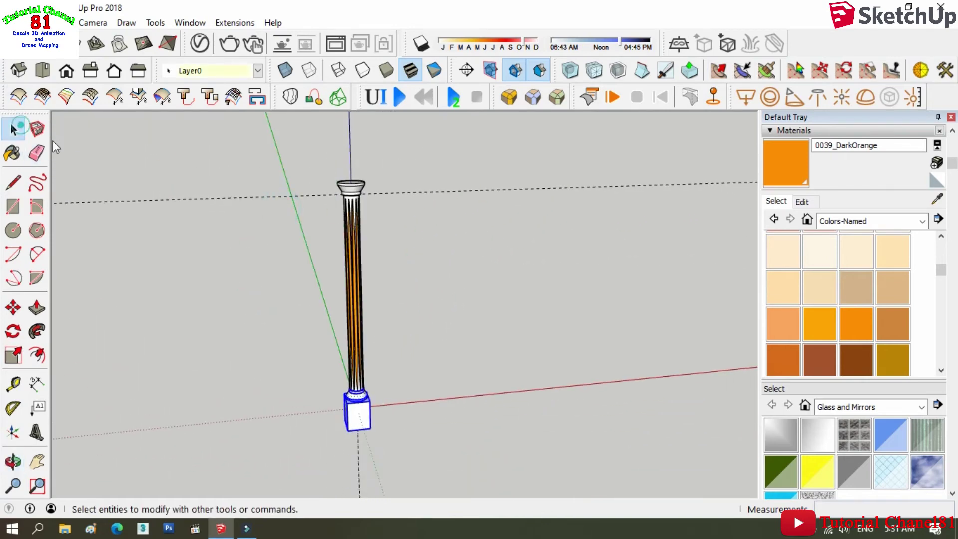
left_click(334, 325)
scroll(332, 327, "up", 1)
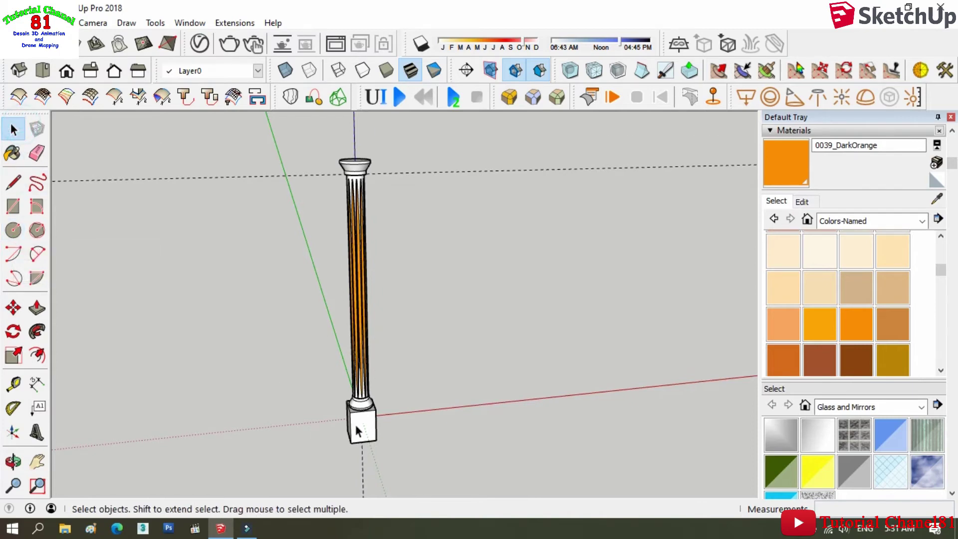
scroll(354, 422, "up", 2)
left_click_drag(293, 421, 454, 496)
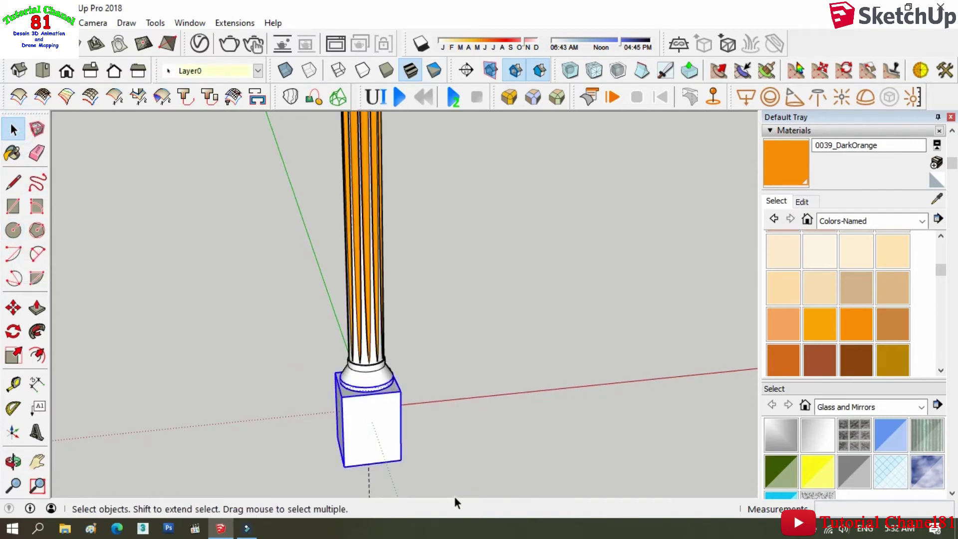
scroll(372, 432, "up", 2)
scroll(349, 404, "down", 1)
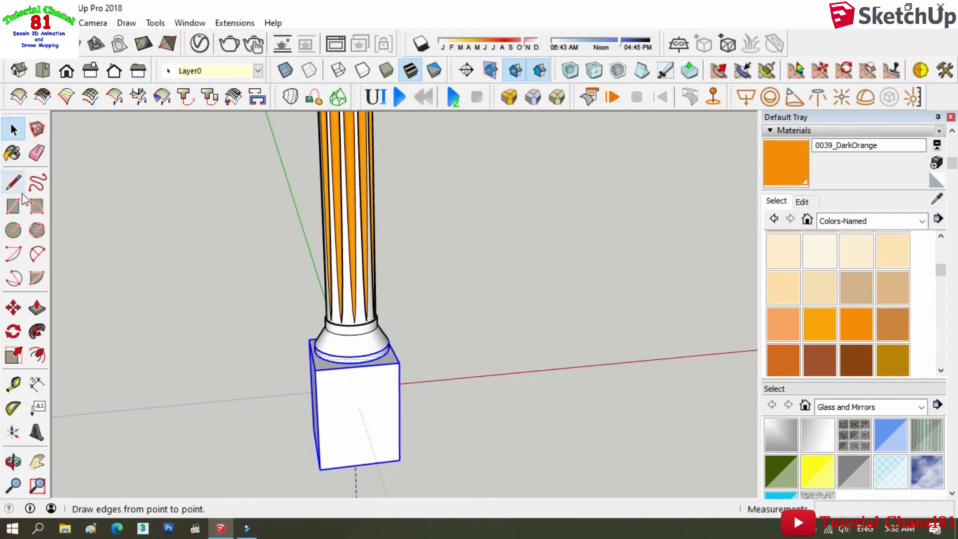
left_click(14, 207)
key("space")
left_click(368, 385)
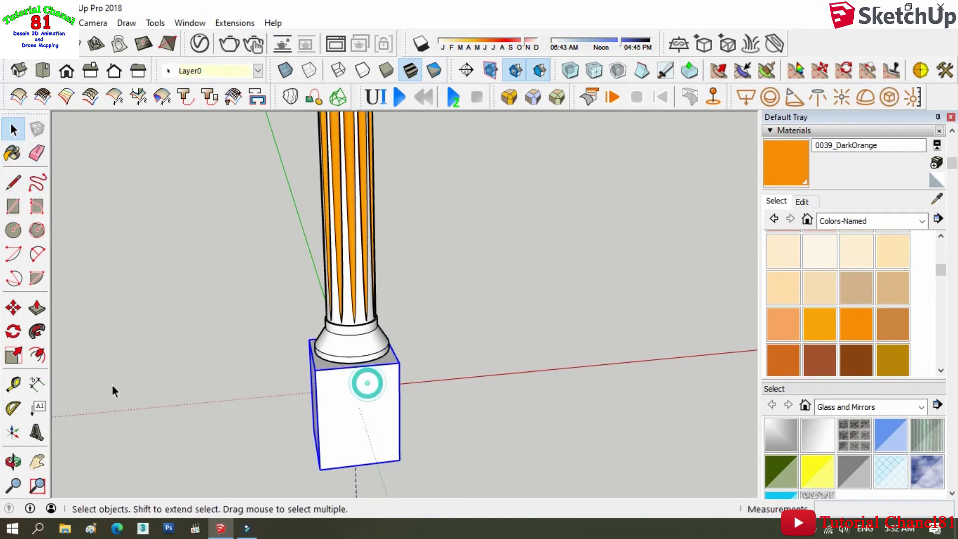
left_click(14, 310)
scroll(369, 468, "down", 2)
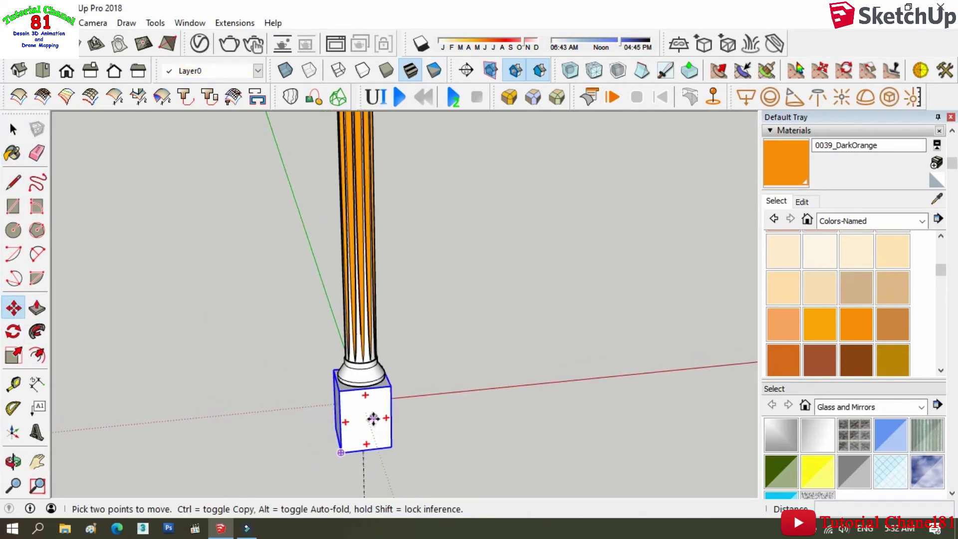
scroll(305, 290, "down", 2)
Window-select the whole column and copy it 232.2 cm to the right along the red axis.
left_click(13, 129)
mouse_move(208, 150)
left_mouse_down()
mouse_move(402, 361)
mouse_move(398, 449)
left_mouse_up()
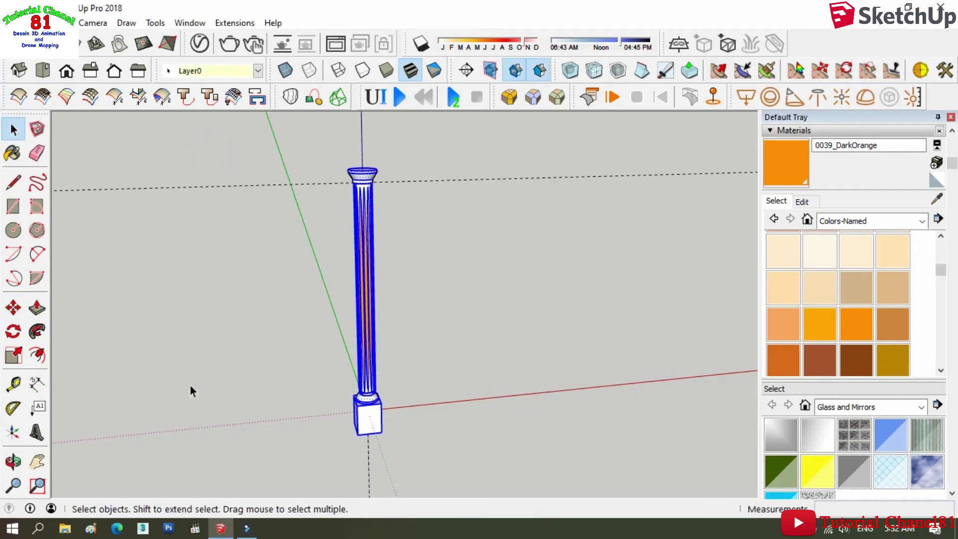
left_click(13, 308)
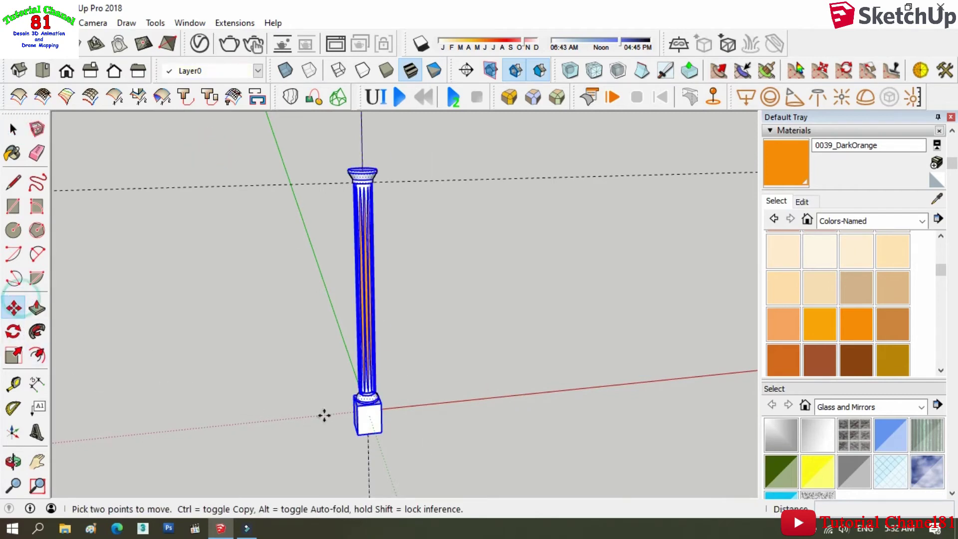
key("ctrl")
left_click(357, 434)
left_click(419, 427)
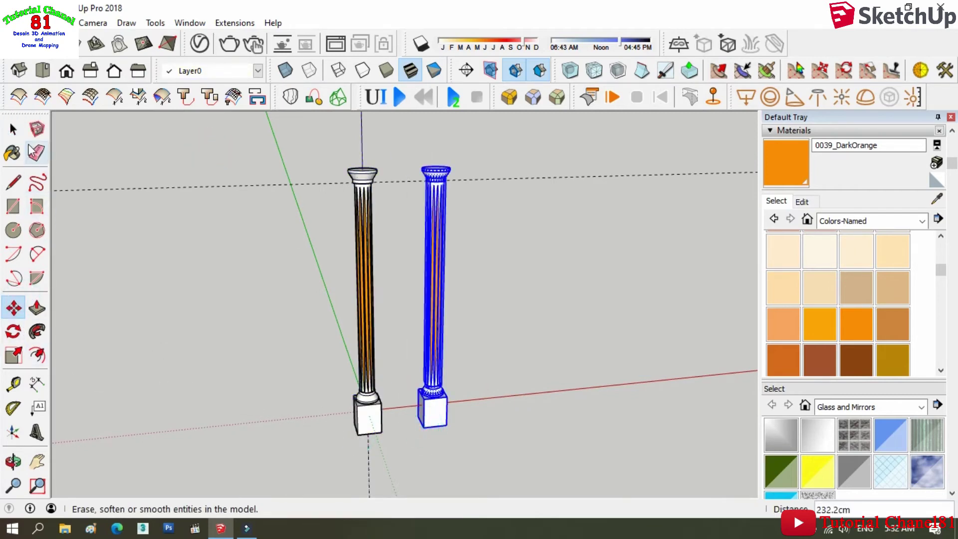
Clear the selection and orbit so both columns face the front.
left_click(13, 128)
left_click(75, 229)
left_click(13, 461)
left_click_drag(288, 442, 222, 424)
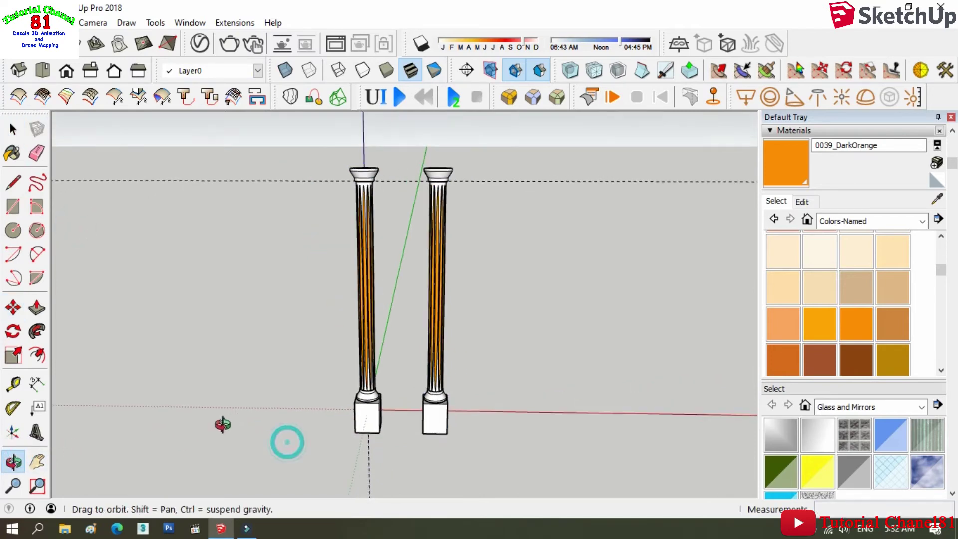
scroll(448, 282, "up", 2)
scroll(441, 285, "up", 2)
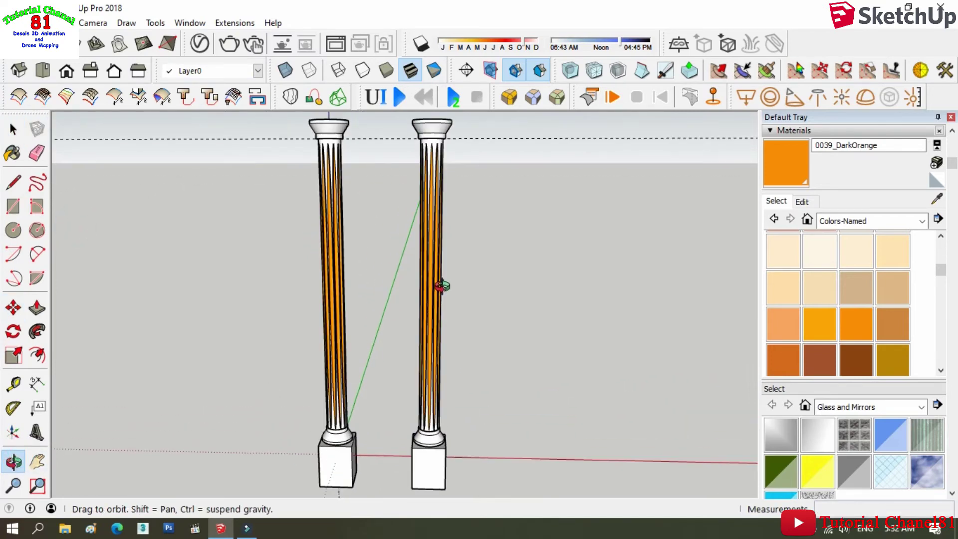
Copy the left square base to a spot right of the columns on the red axis.
left_click(13, 128)
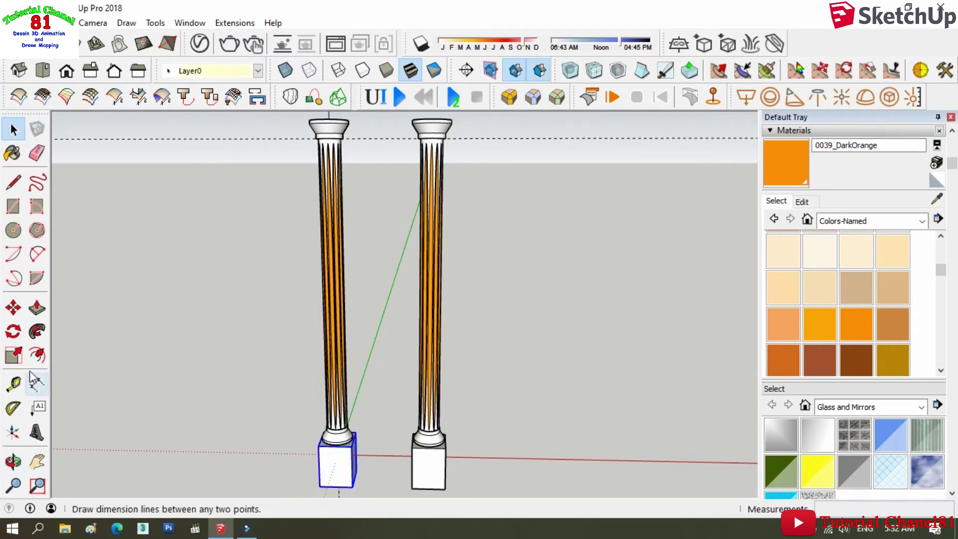
left_click(13, 308)
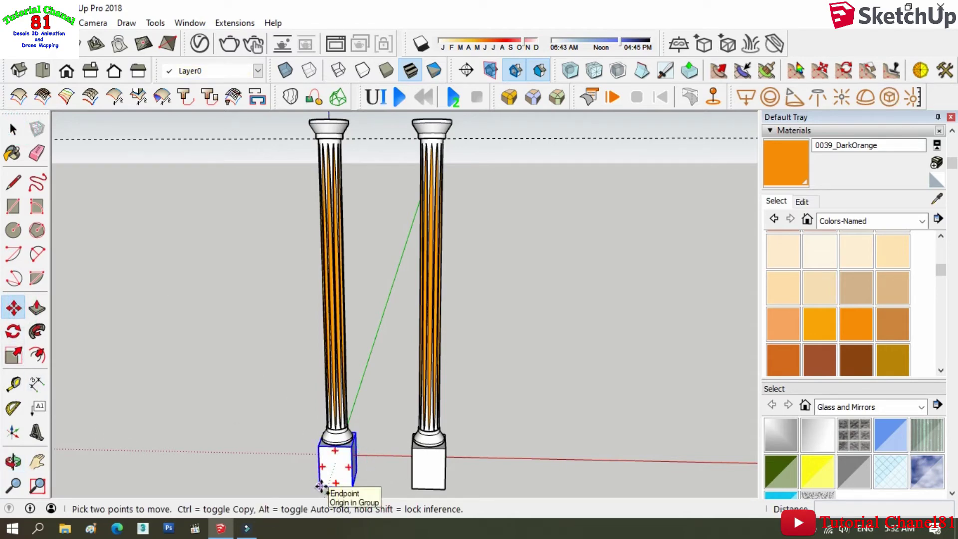
left_click(320, 487, "ctrl")
scroll(325, 320, "down", 2)
scroll(327, 372, "down", 2)
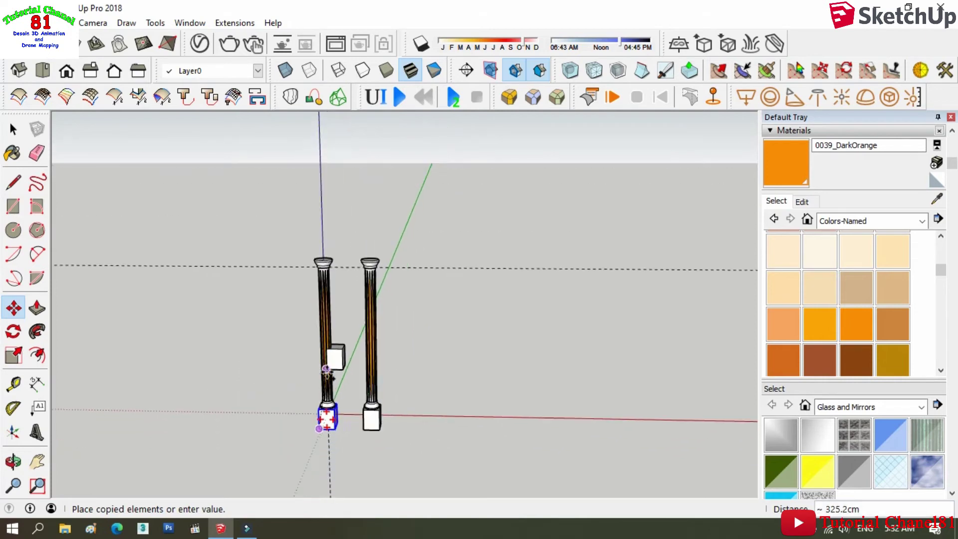
left_click(458, 466)
scroll(458, 466, "up", 3)
Tape-measure from the blue axis to the base copy's top corner, reading 978.3 cm.
key("q")
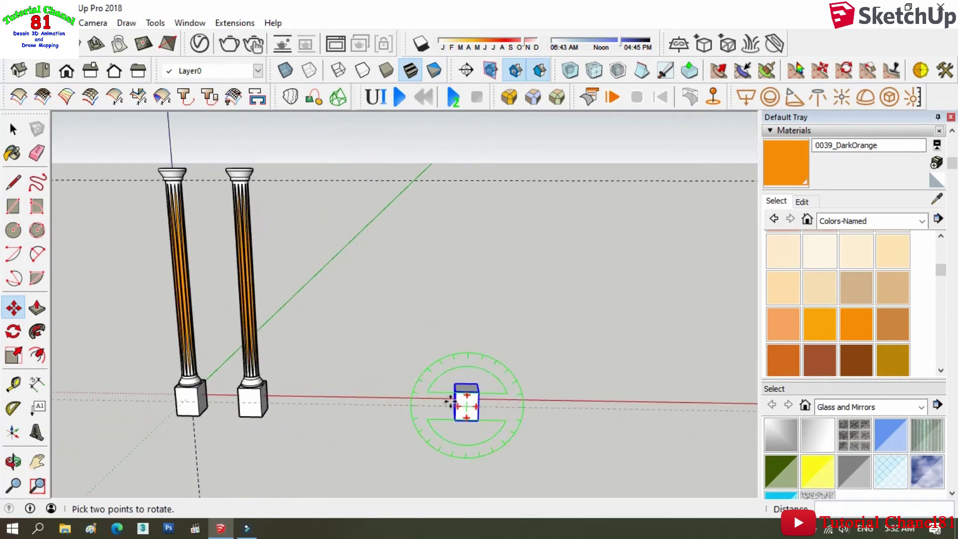
scroll(70, 305, "up", 2)
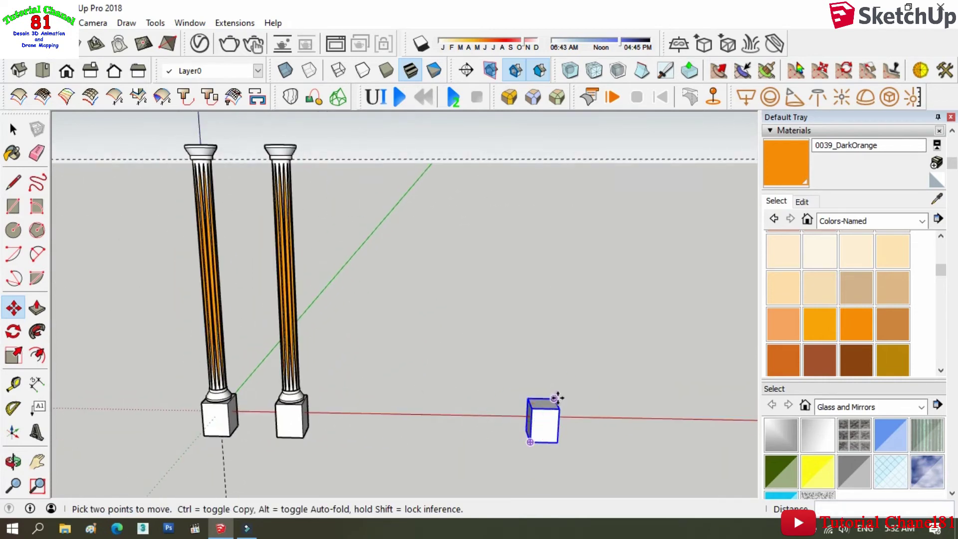
scroll(553, 402, "up", 2)
scroll(554, 402, "up", 2)
scroll(554, 401, "up", 1)
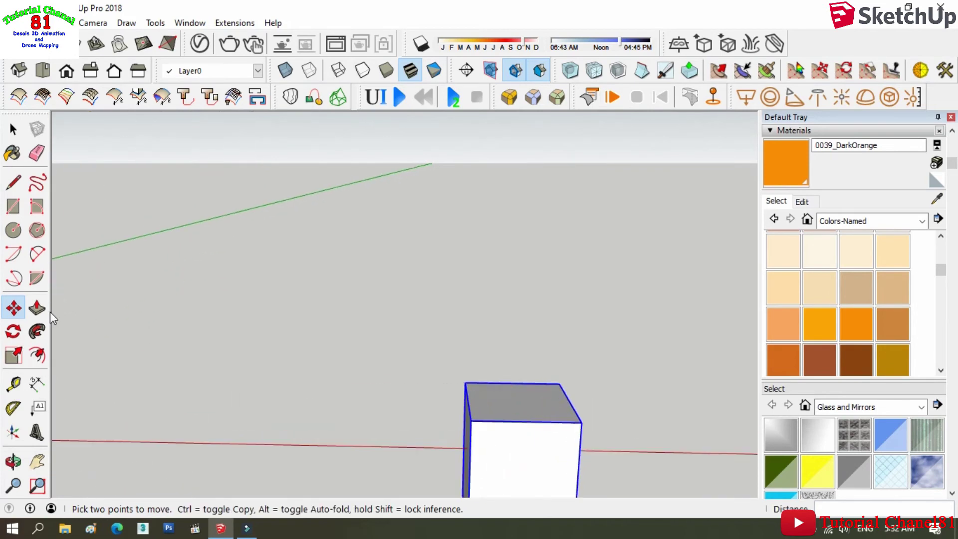
left_click(13, 384)
scroll(529, 452, "down", 2)
scroll(529, 452, "down", 2)
scroll(529, 451, "down", 2)
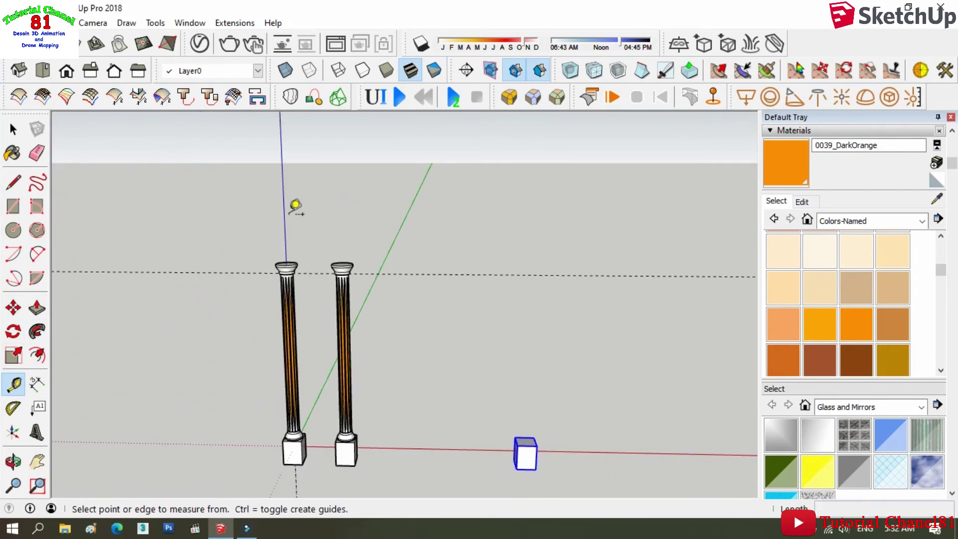
left_click(279, 146)
scroll(541, 498, "up", 2)
scroll(532, 490, "up", 2)
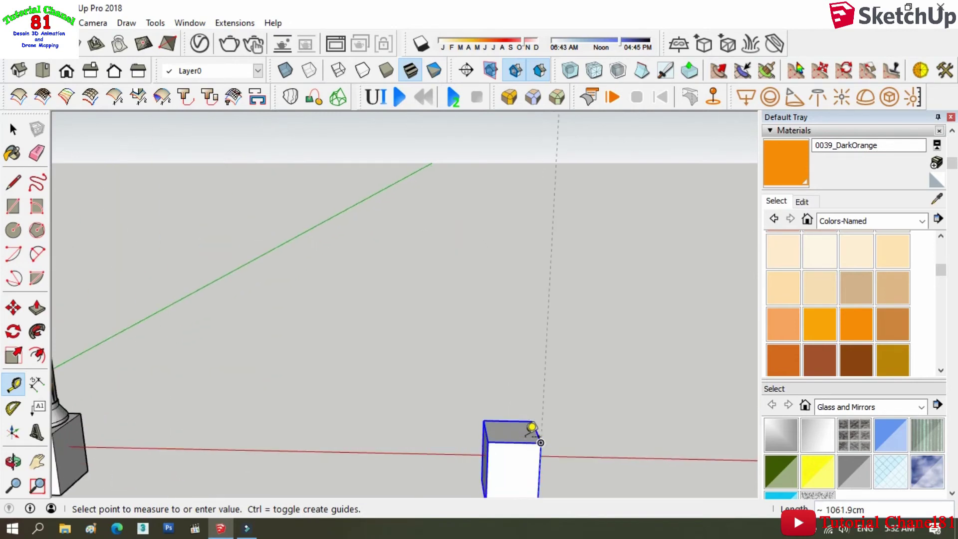
scroll(524, 449, "up", 2)
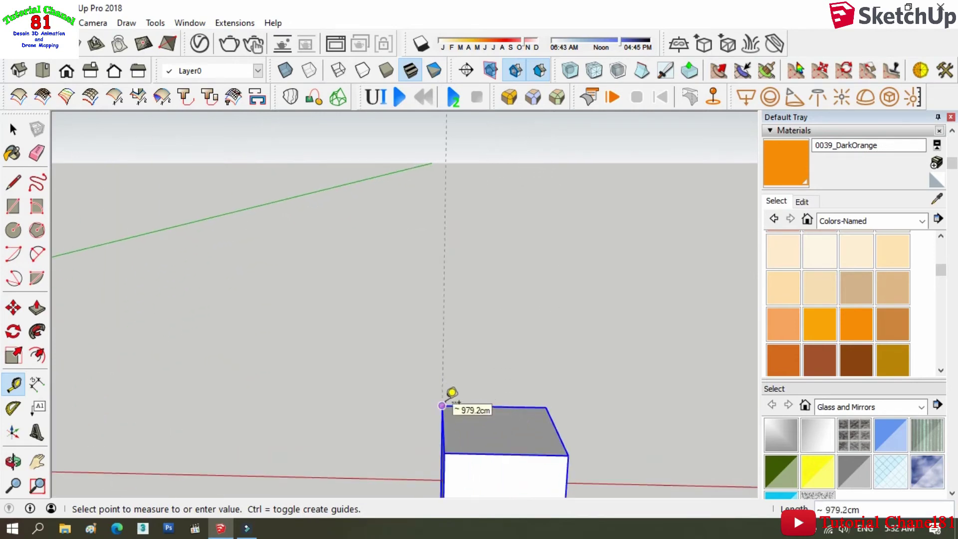
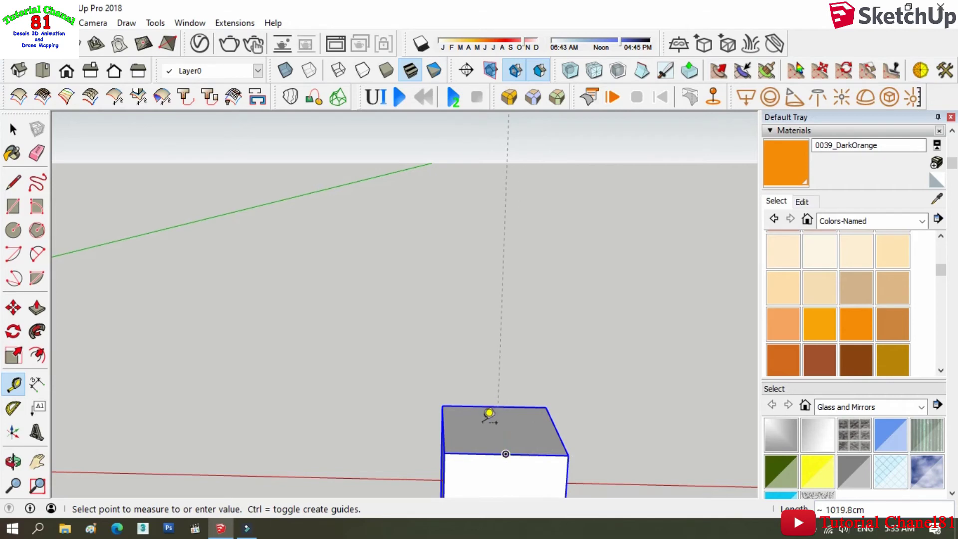
Draw a line across the top face of the white box.
scroll(499, 419, "up", 2)
left_click(13, 182)
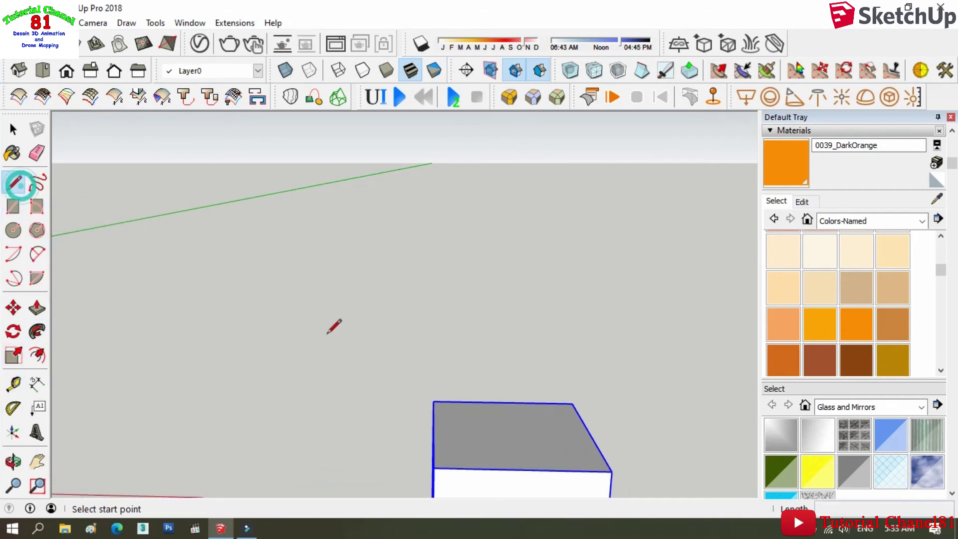
left_click(434, 430)
left_click(589, 433)
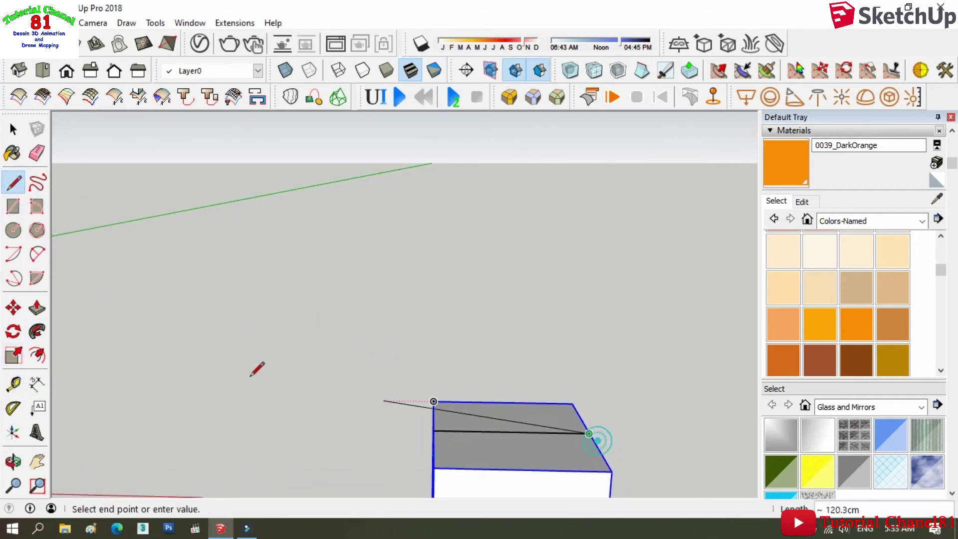
Place a vertical guide from the blue axis over the centre of the box top.
left_click(14, 383)
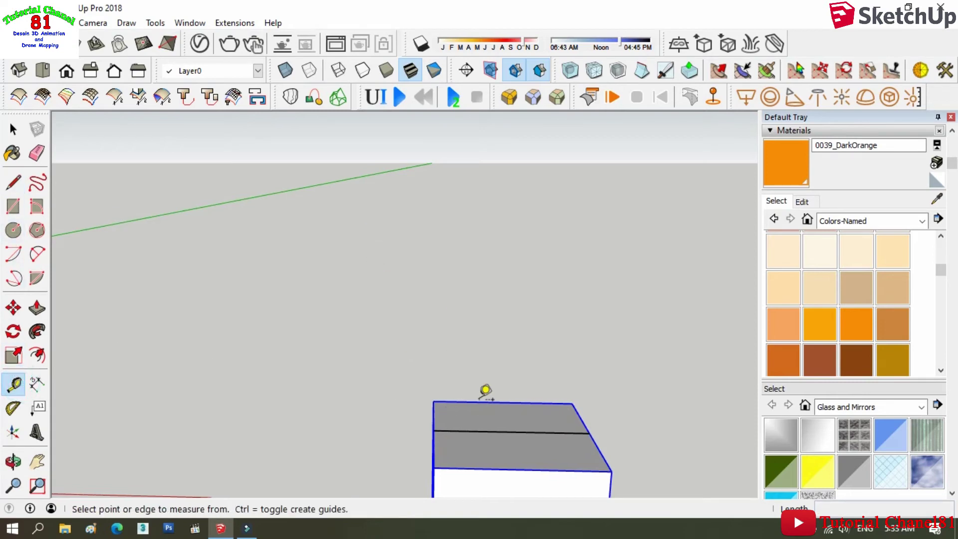
scroll(494, 459, "down", 2)
scroll(511, 475, "down", 3)
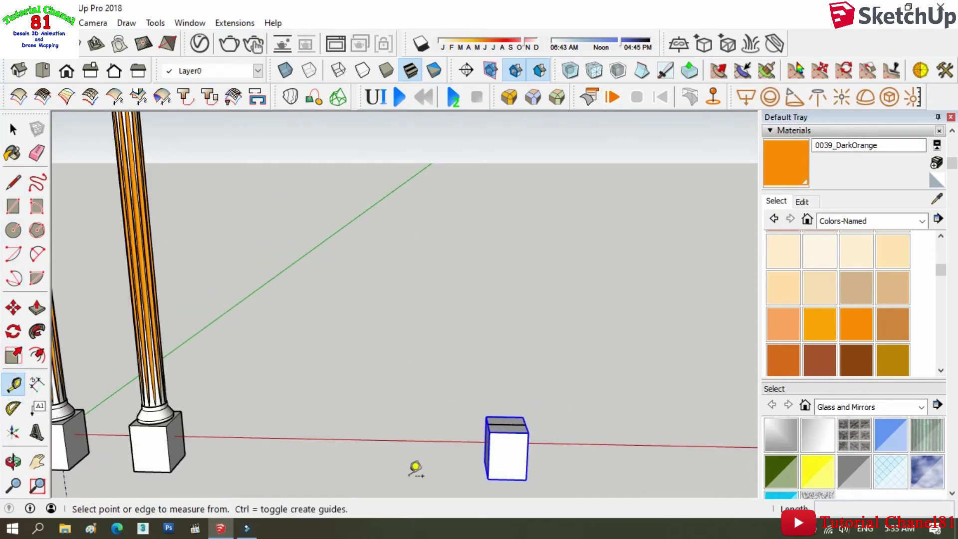
scroll(481, 464, "down", 2)
scroll(341, 243, "down", 2)
left_click(274, 160)
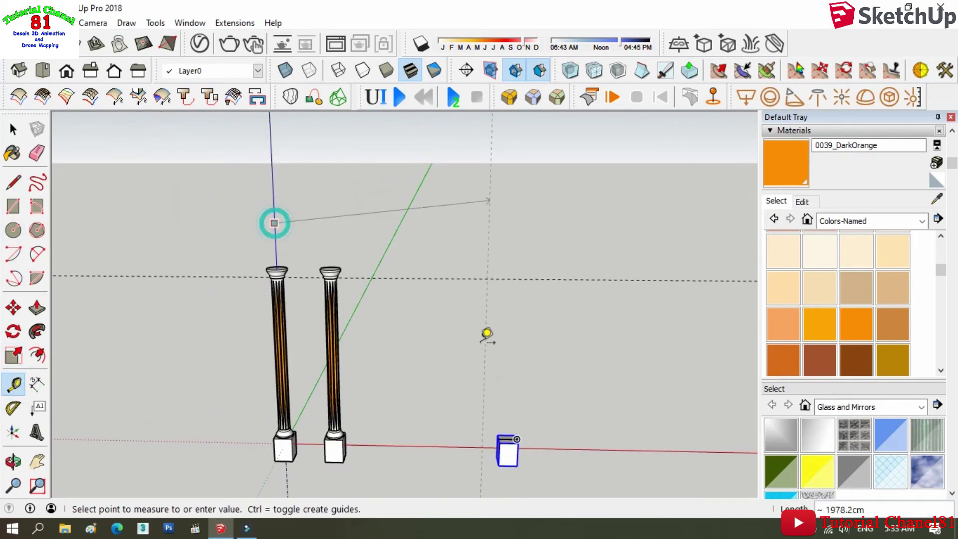
scroll(488, 274, "up", 2)
scroll(505, 439, "up", 2)
scroll(514, 479, "up", 2)
left_click(519, 402)
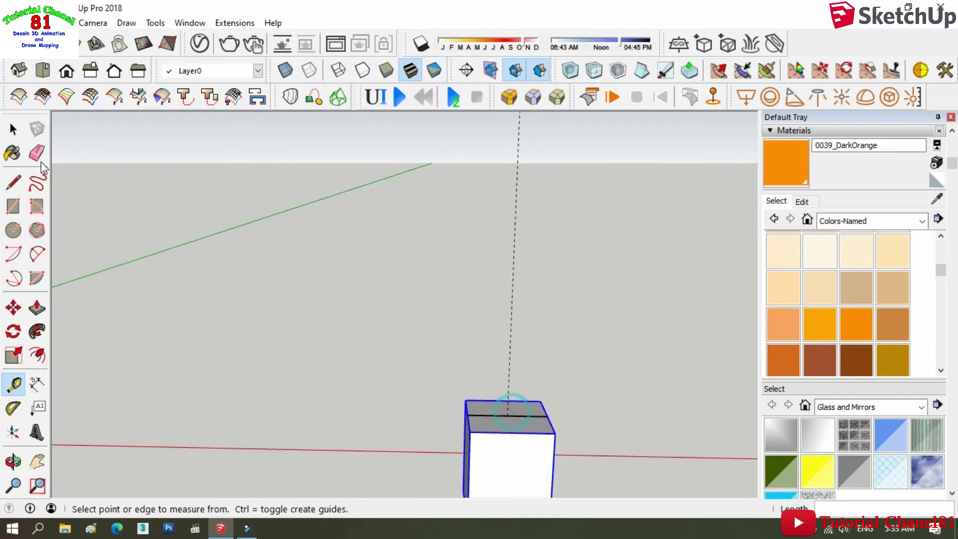
key("e")
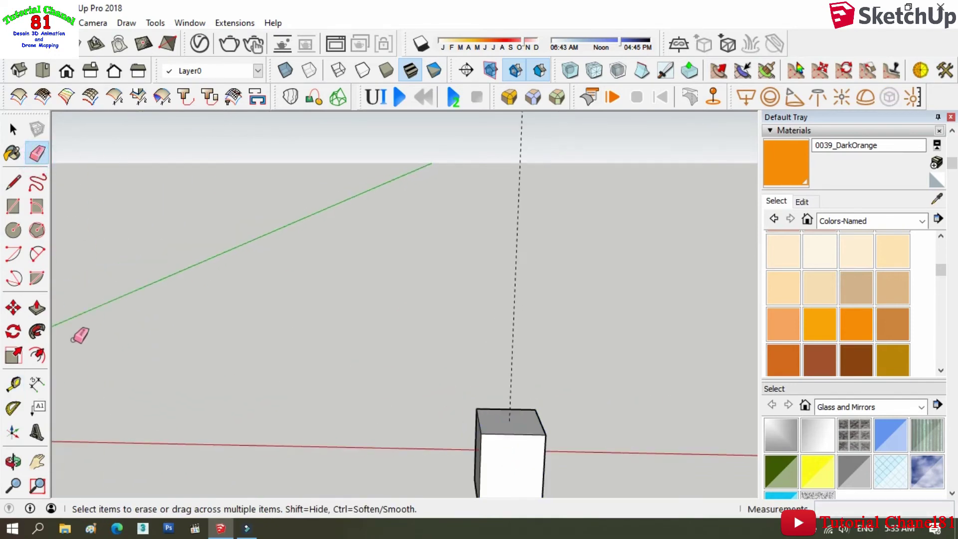
Draw a 32 cm radius circle centred on the guide point, then orbit to look down.
left_click(14, 230)
scroll(509, 430, "up", 1)
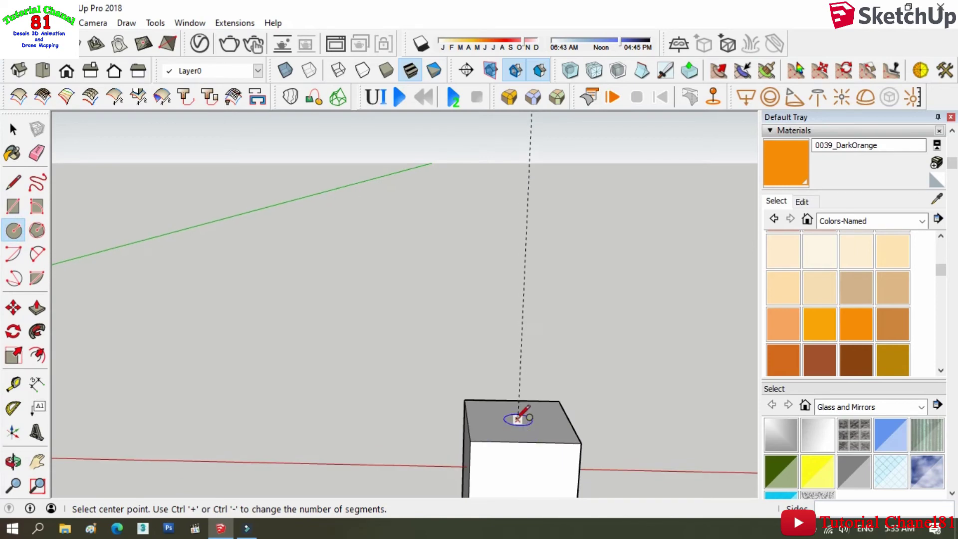
left_click(518, 419)
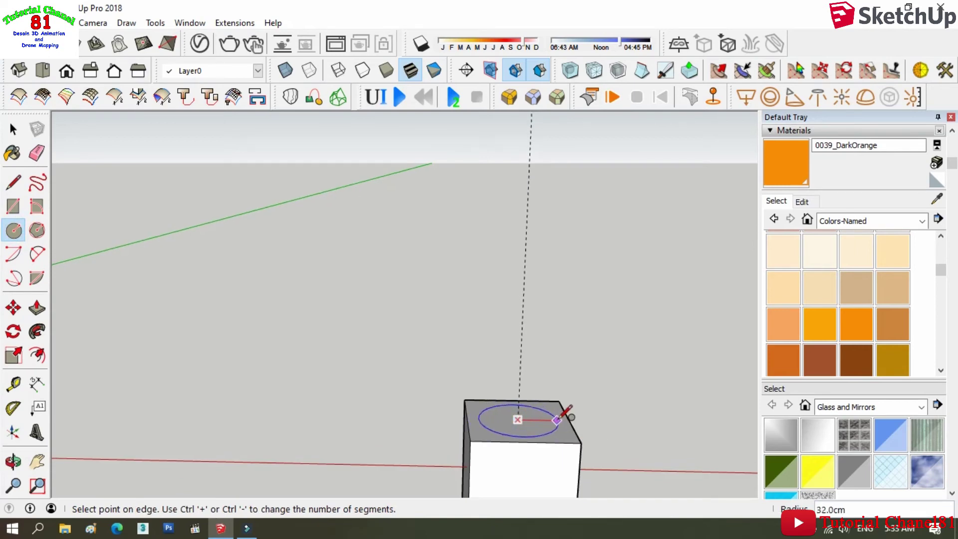
left_click(556, 419)
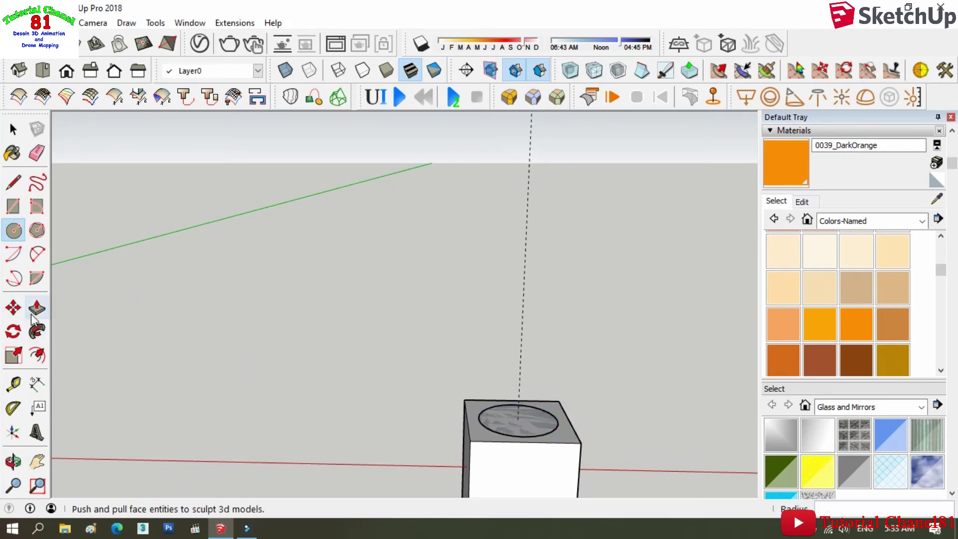
left_click(13, 461)
mouse_move(481, 494)
left_mouse_down()
mouse_move(524, 458)
mouse_move(498, 530)
left_mouse_up()
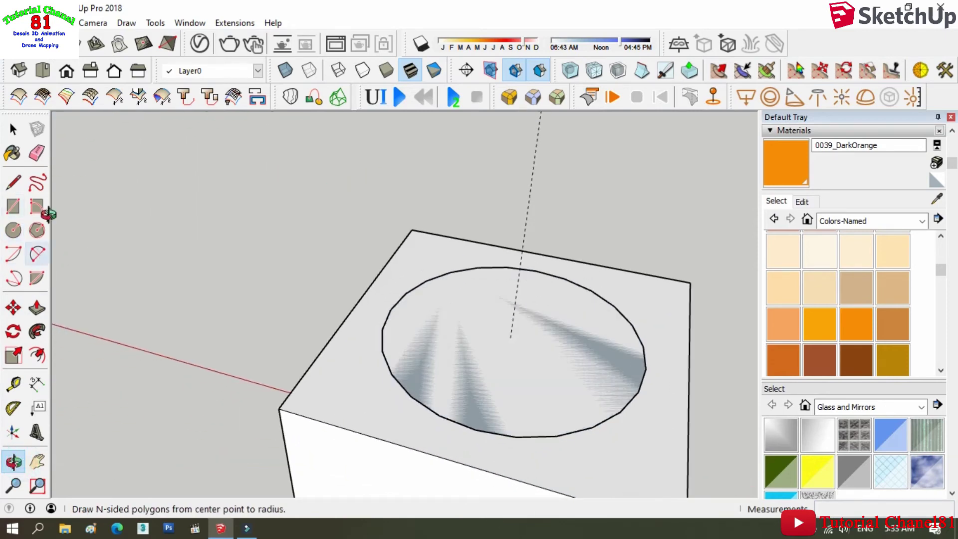
Draw a 2-point arc on the circle's front edge bulging about 4.5 cm inward.
left_click(13, 231)
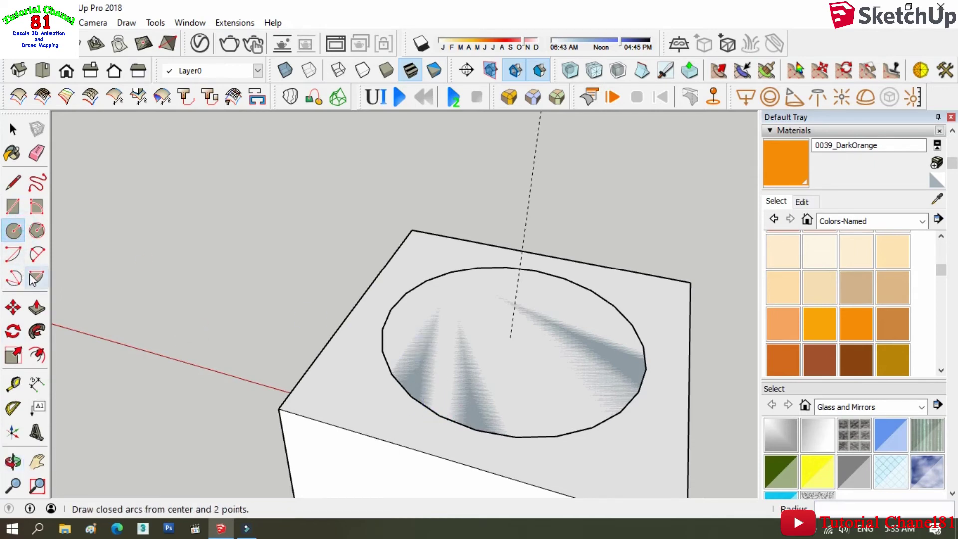
left_click(37, 256)
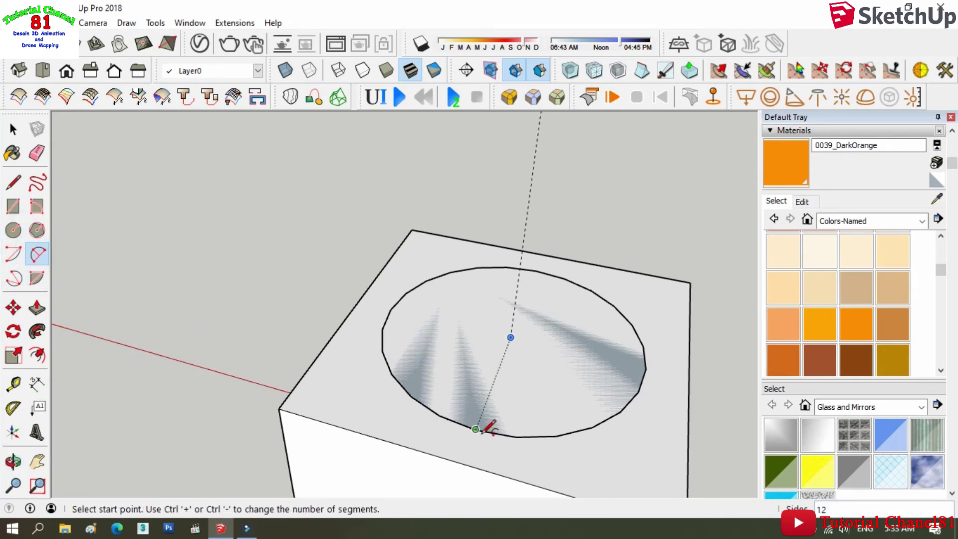
left_click(477, 429)
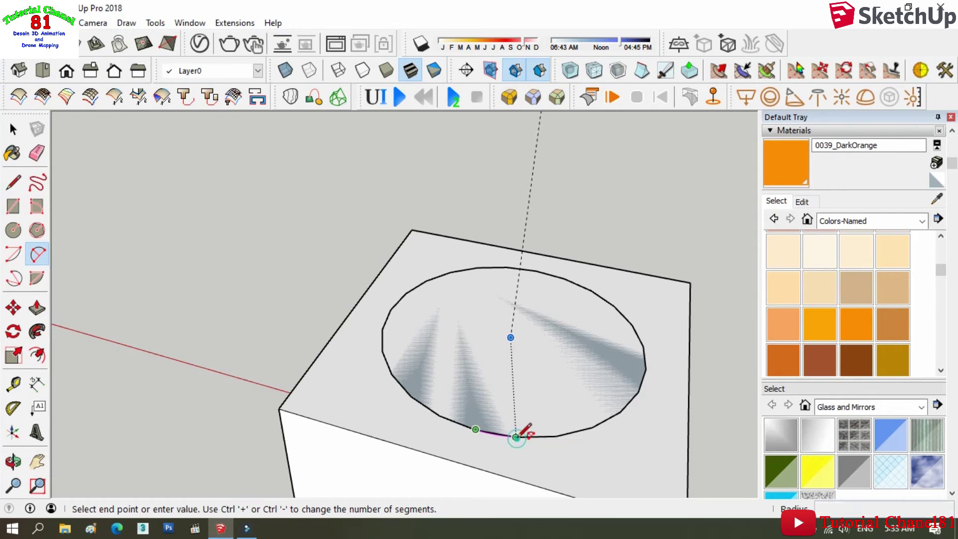
left_click(515, 437)
scroll(516, 437, "up", 2)
scroll(499, 415, "up", 2)
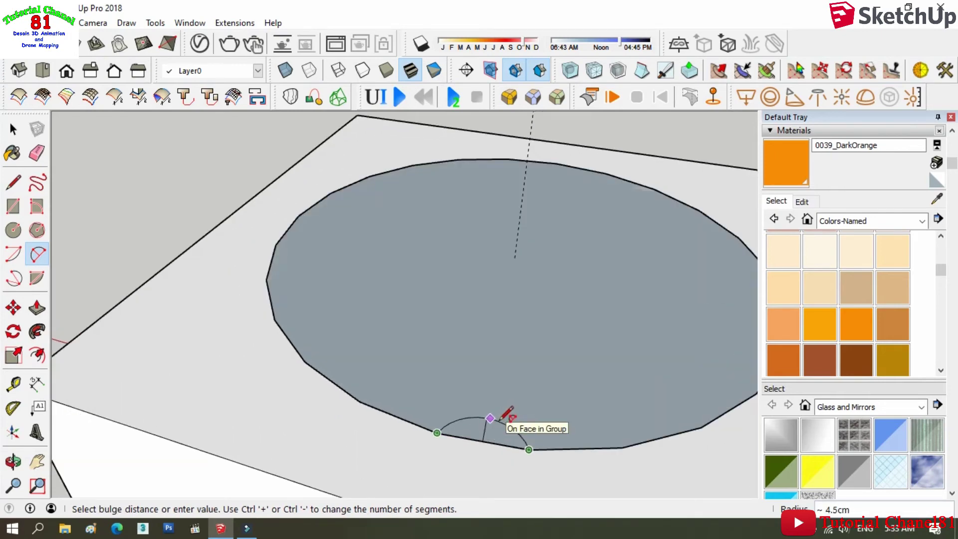
left_click(503, 418)
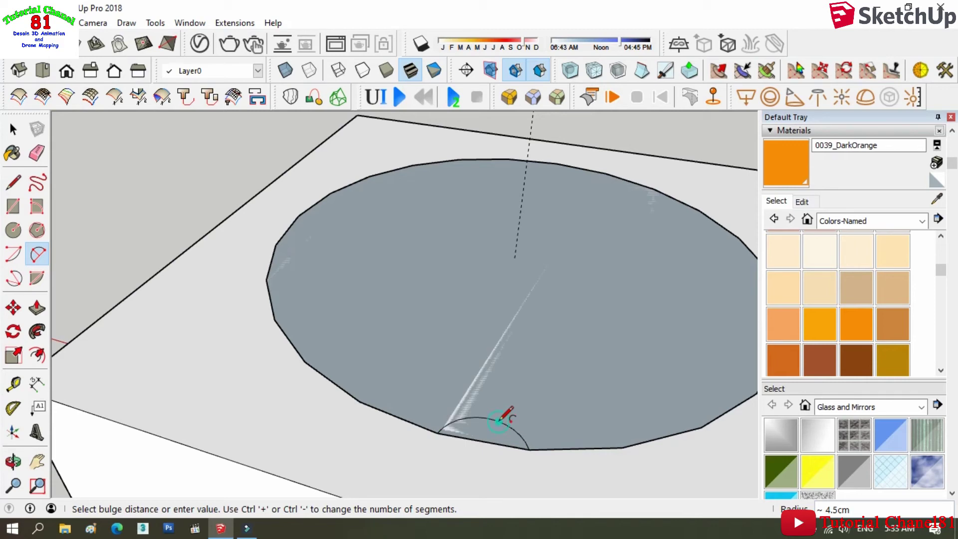
left_click(14, 129)
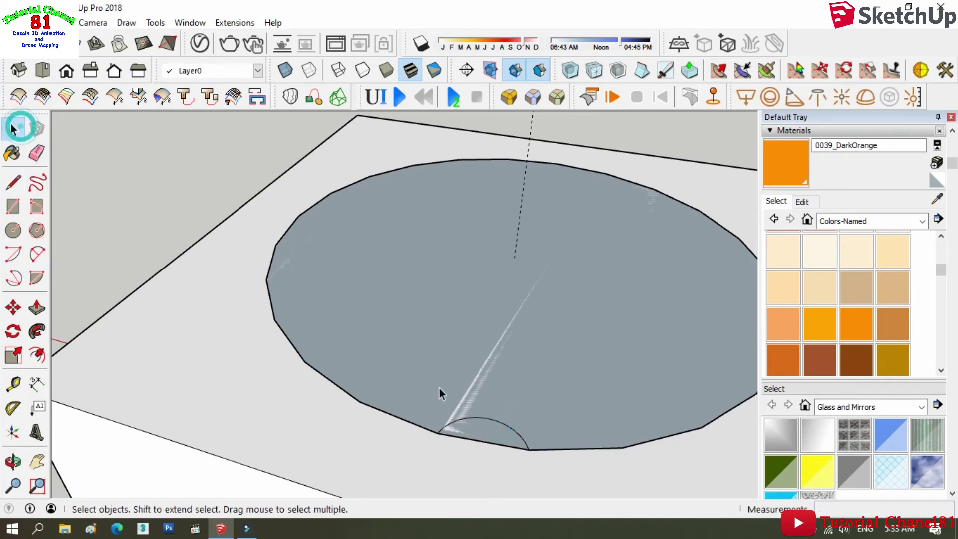
Rotate-copy the notch about the circle centre by 30°, repeated 12 times around.
left_click(14, 331)
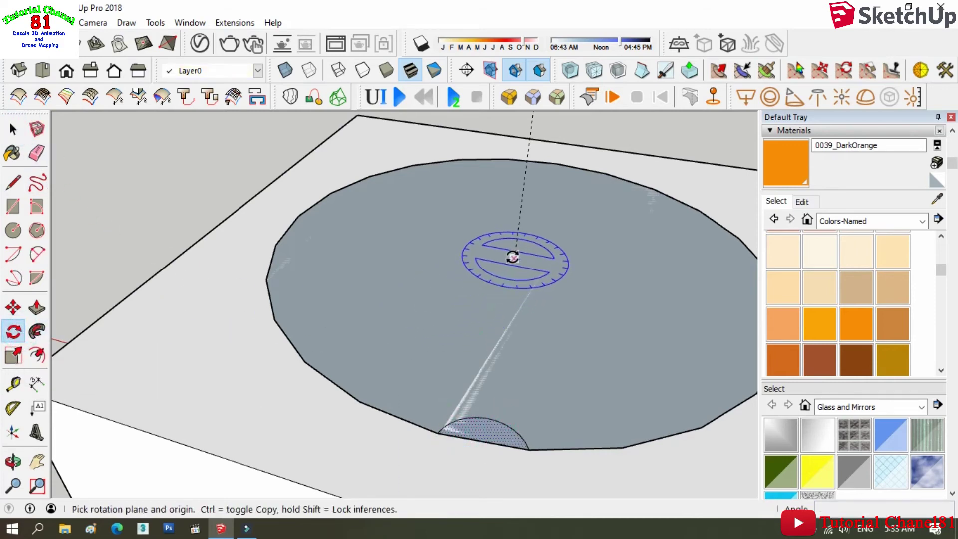
left_click(514, 257)
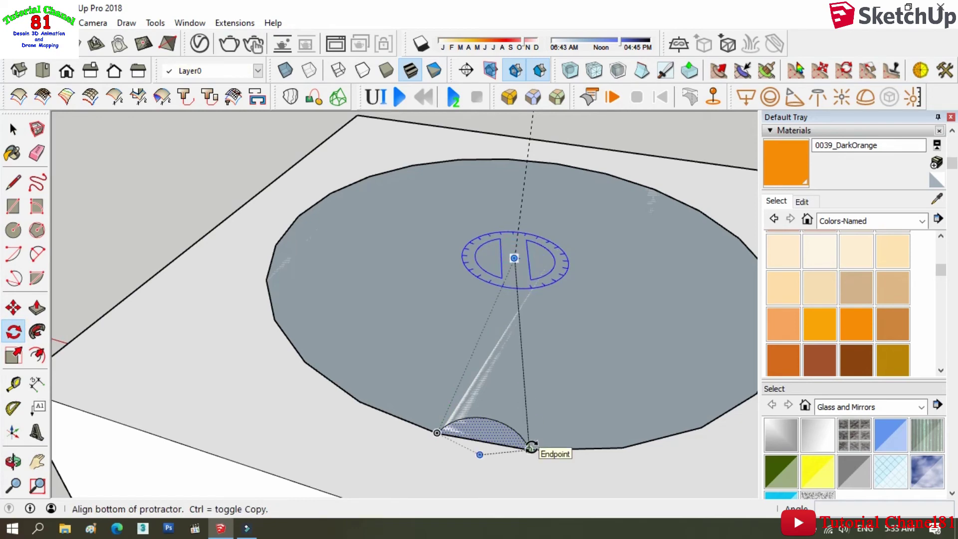
left_click(530, 449)
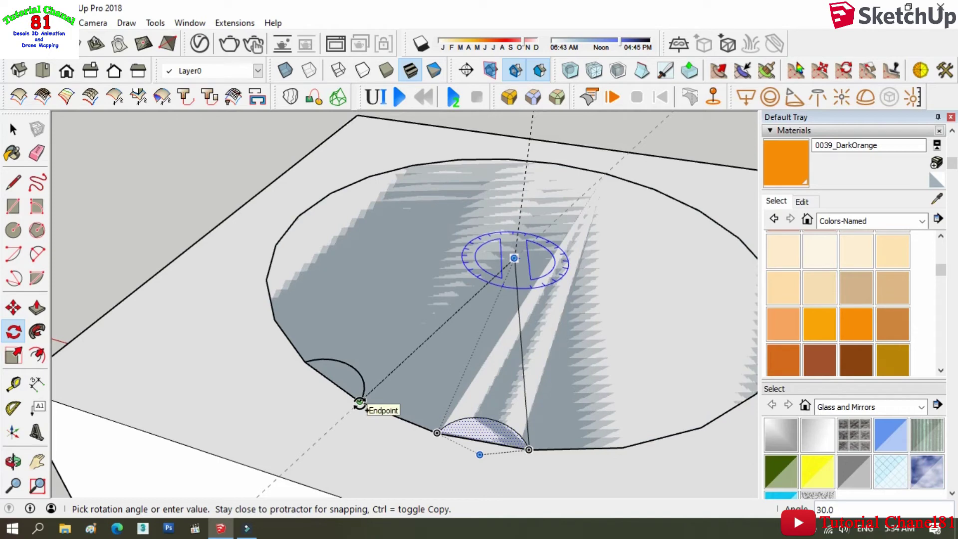
left_click(360, 402)
type("12")
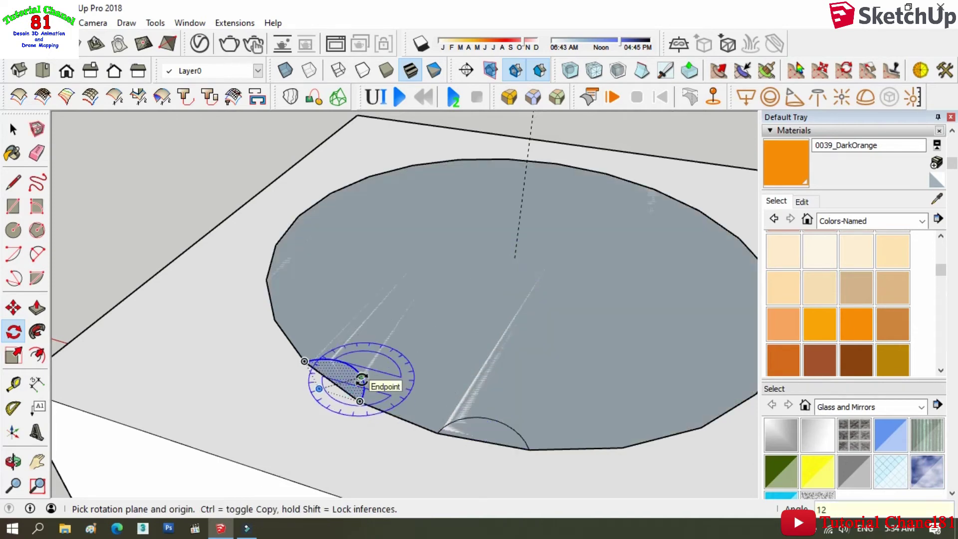
key("Return")
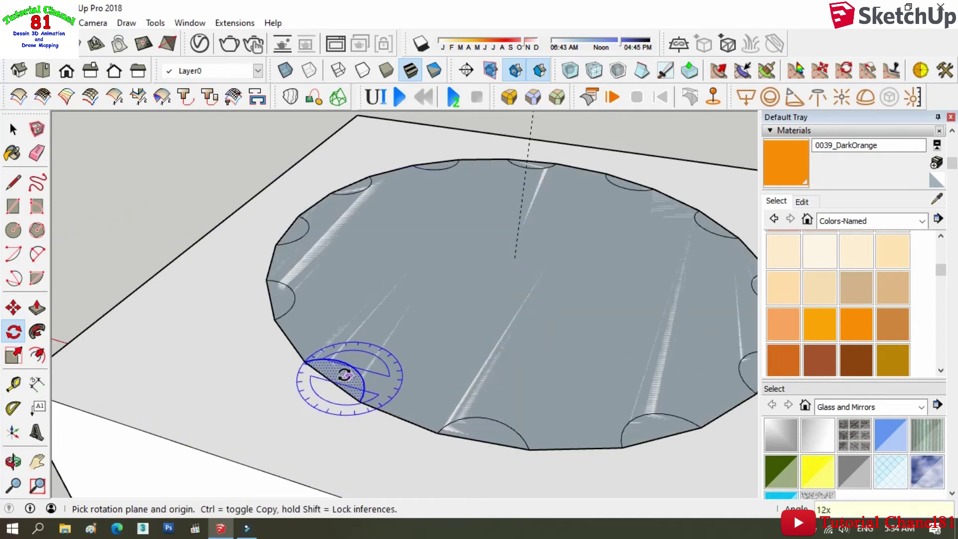
left_click(36, 152)
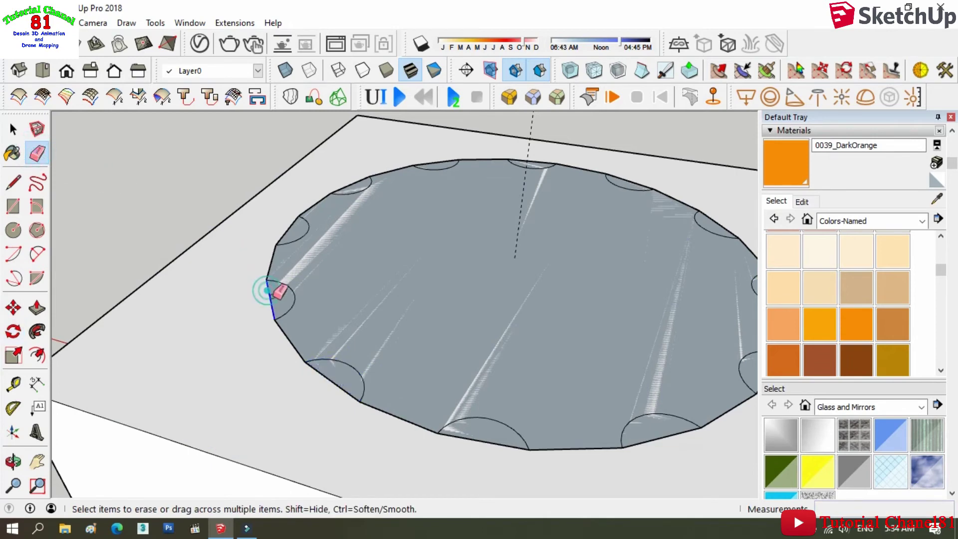
Erase the straight chords closing each of the arc notches around the circle.
left_click(269, 295)
left_click(329, 377)
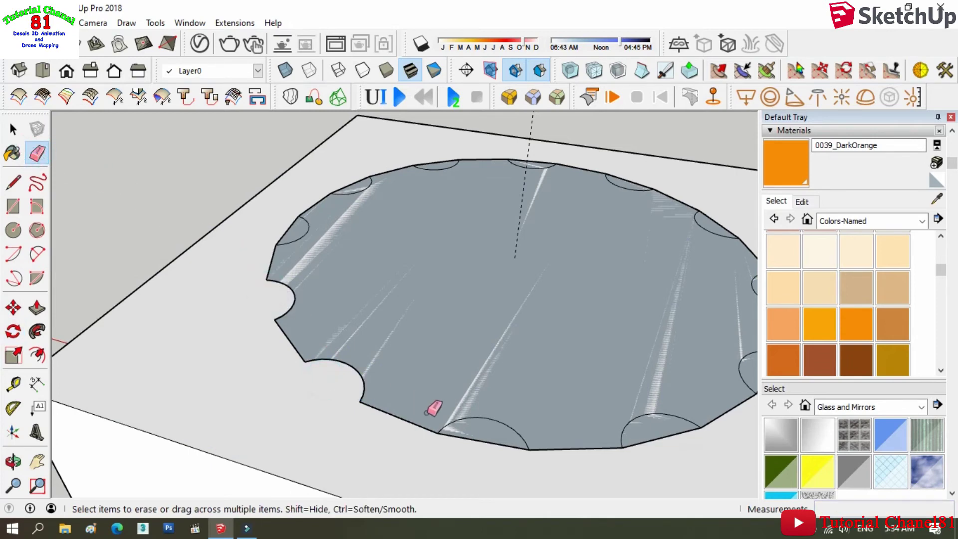
left_click(454, 435)
left_click(648, 437)
scroll(557, 395, "down", 2)
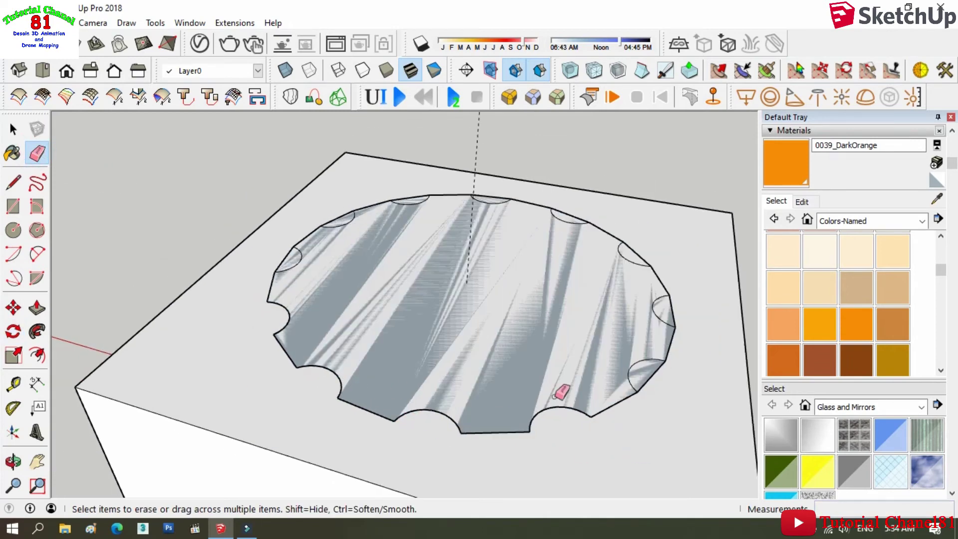
left_click(646, 377)
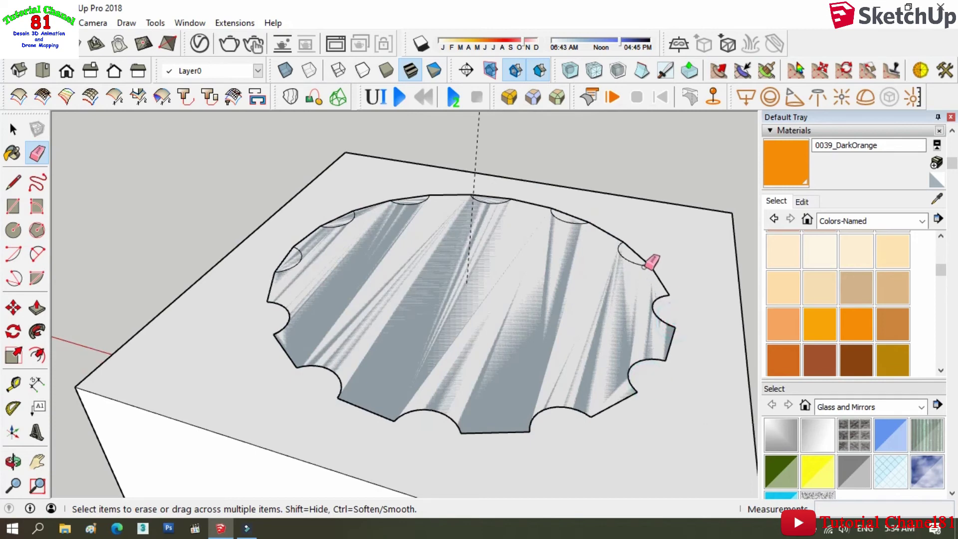
left_click(634, 253)
left_click(567, 213)
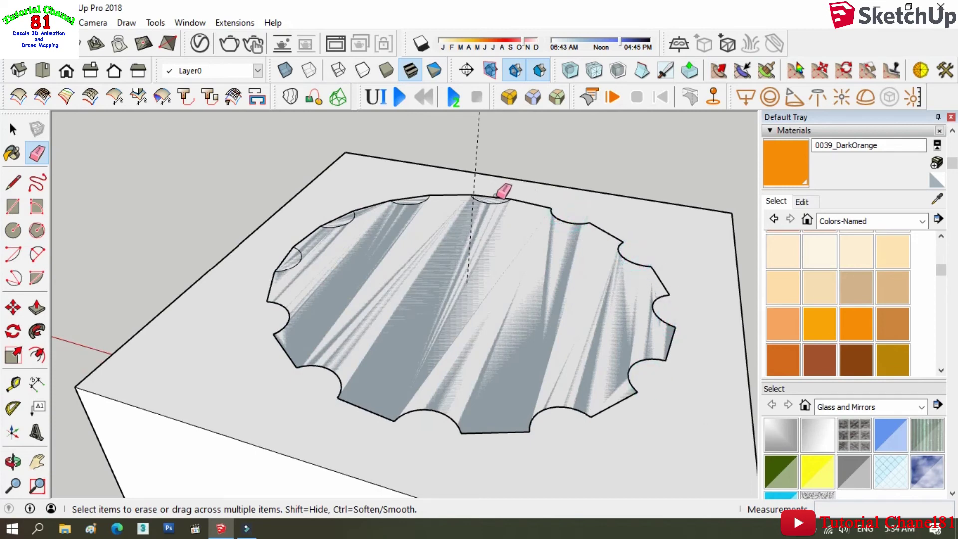
left_click(348, 216)
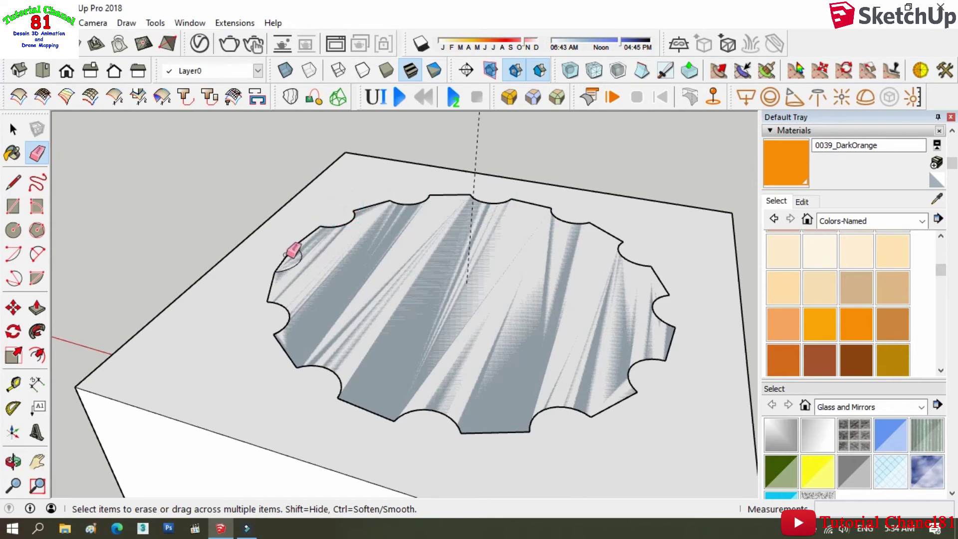
left_click(291, 260)
Select the scalloped cutout face and start Push/Pull on it.
left_click(13, 129)
left_click(331, 274)
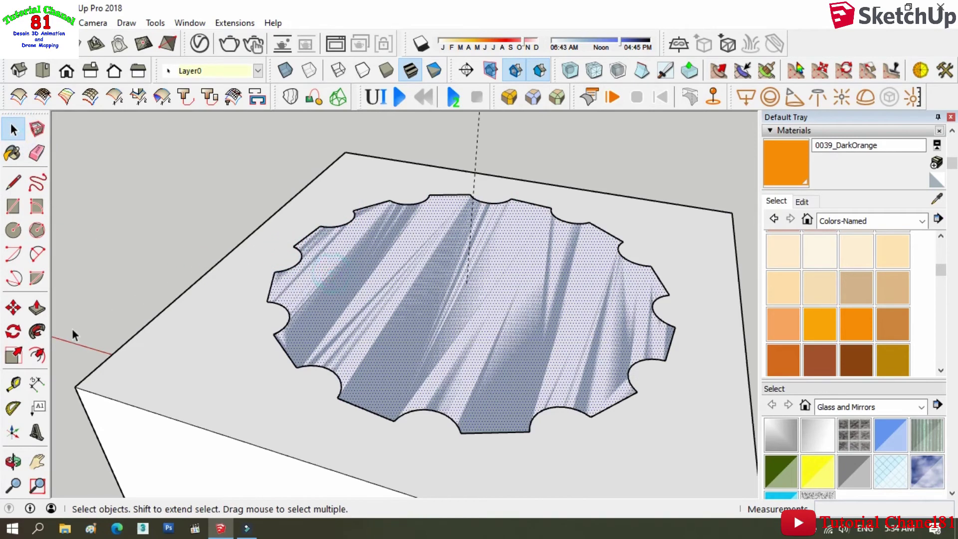
left_click(37, 307)
Push/pull the fluted face up about 737 cm, level with the other columns' tops.
scroll(285, 305, "down", 2)
scroll(298, 201, "down", 3)
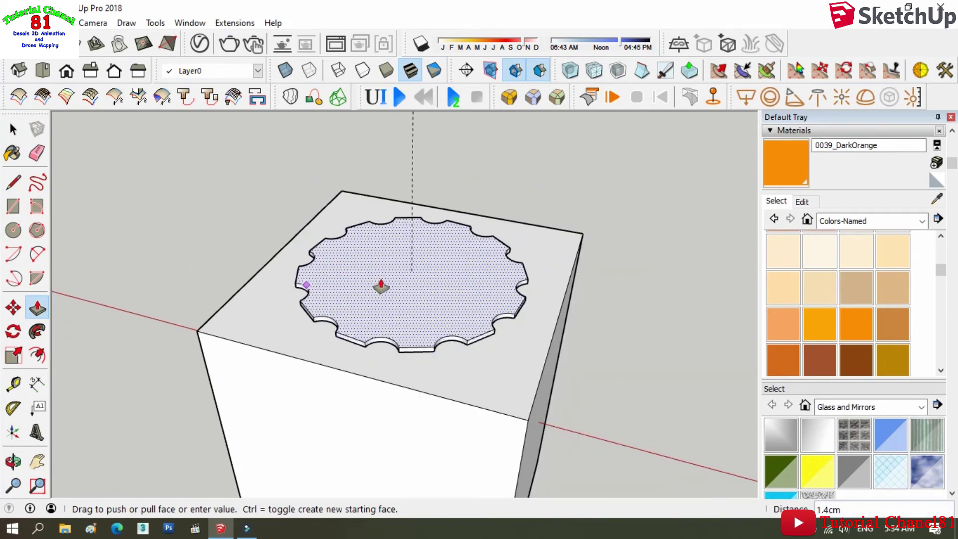
scroll(381, 282, "down", 2)
scroll(404, 334, "down", 2)
scroll(399, 277, "down", 3)
middle_click_drag(400, 336, 398, 454)
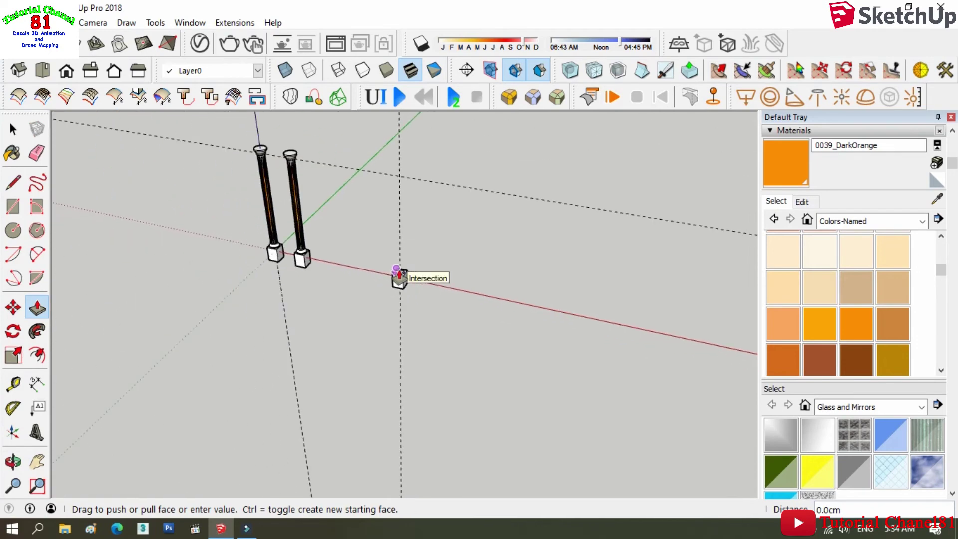
left_click(397, 451)
scroll(291, 157, "up", 3)
scroll(290, 152, "up", 3)
scroll(290, 144, "up", 2)
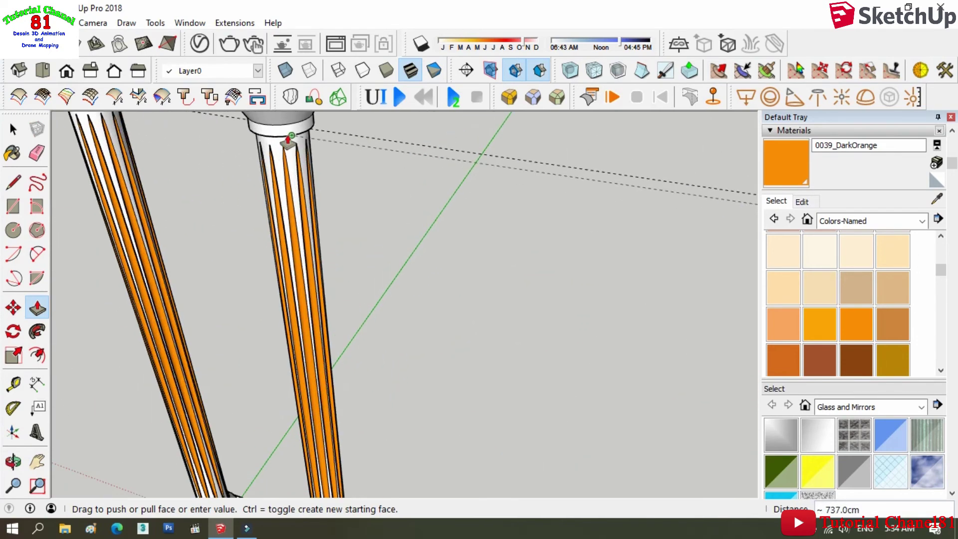
left_click(289, 140)
Orbit to a lower front view and select the whole new column with its context menu.
scroll(278, 214, "down", 3)
scroll(439, 300, "down", 3)
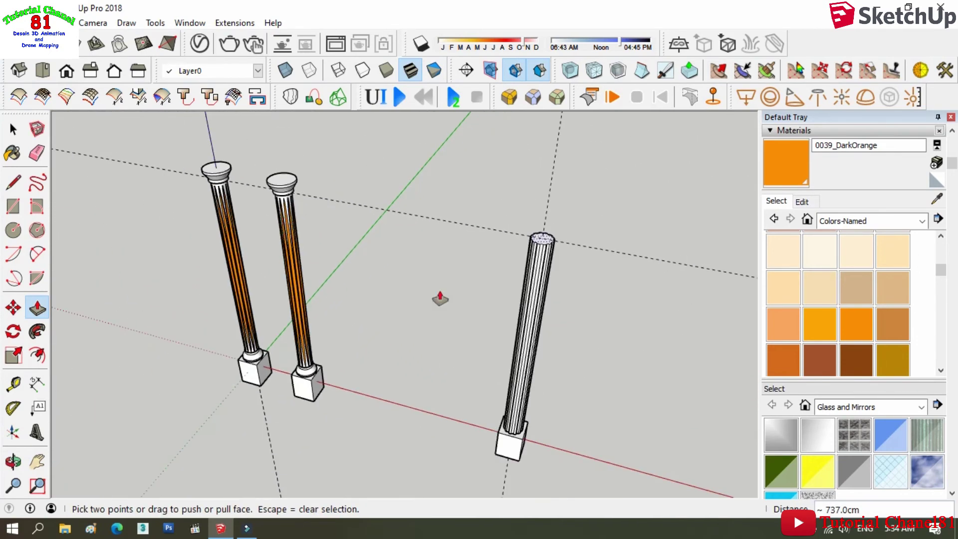
left_click(14, 459)
mouse_move(285, 458)
left_mouse_down()
mouse_move(343, 291)
mouse_move(545, 278)
mouse_move(548, 423)
mouse_move(526, 498)
mouse_move(513, 286)
mouse_move(517, 265)
mouse_move(544, 252)
left_mouse_up()
left_click(14, 129)
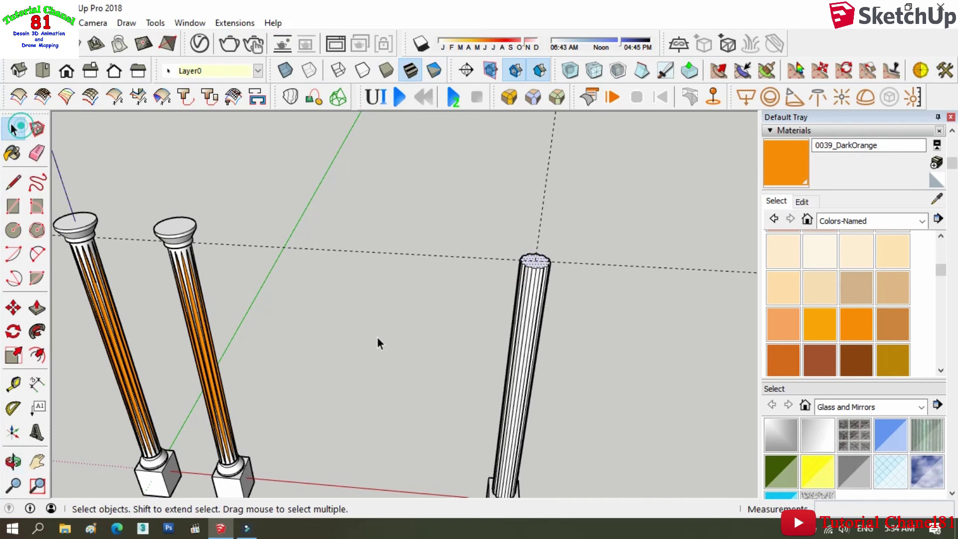
triple_click(531, 355)
right_click(529, 353)
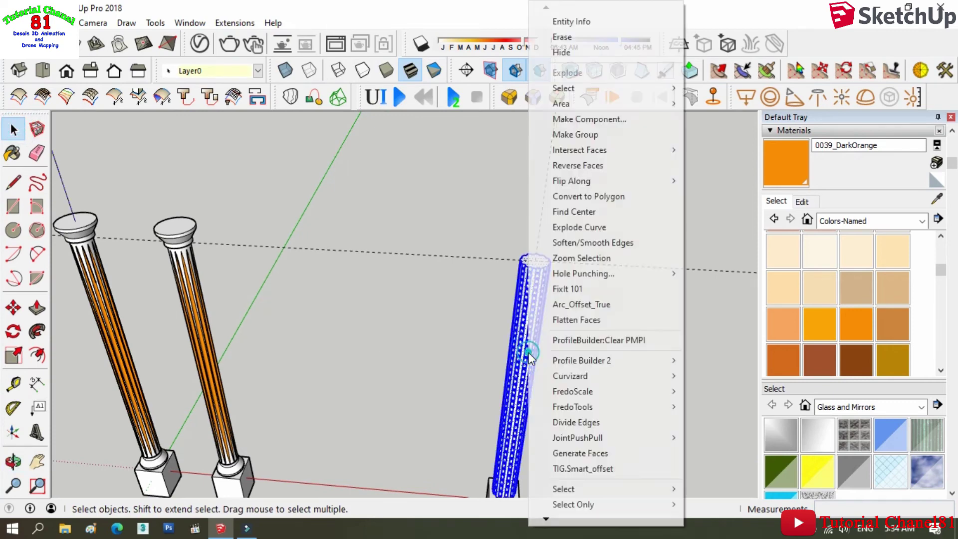
Make the right column's geometry into a group.
left_click(573, 134)
left_click(170, 236)
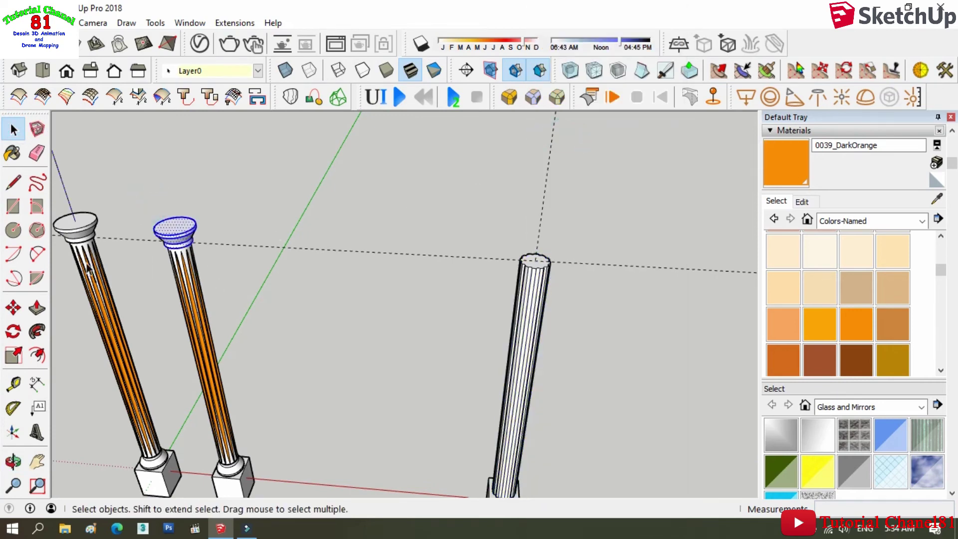
left_click(12, 305)
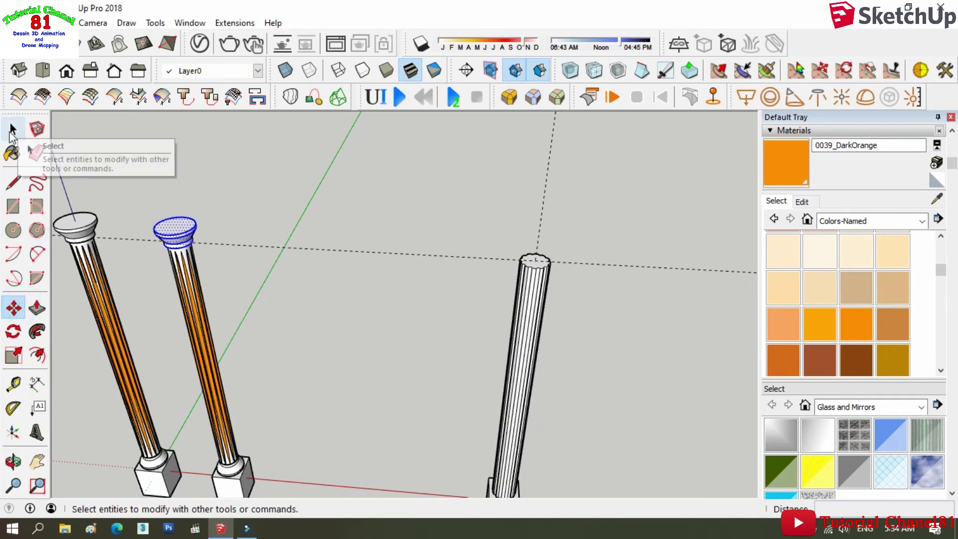
left_click(12, 130)
Copy the left column's capital onto the top of the right column.
scroll(185, 282, "down", 2)
scroll(186, 283, "down", 1)
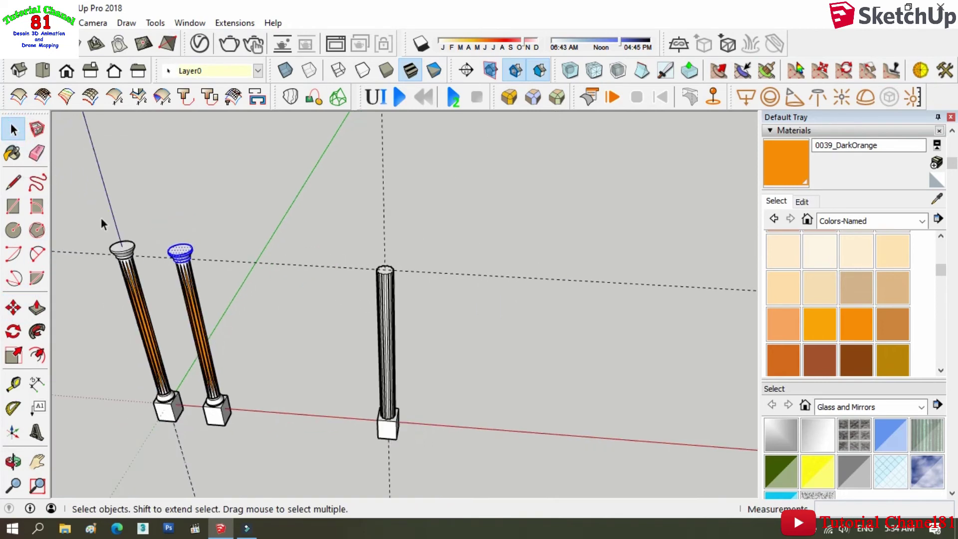
left_click(112, 248)
scroll(119, 277, "up", 2)
scroll(119, 277, "up", 1)
left_click(14, 306)
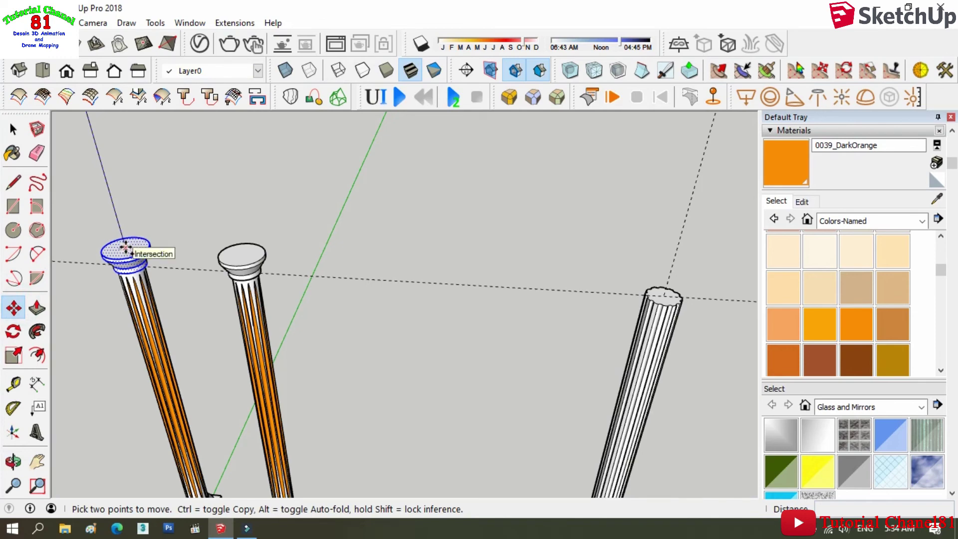
left_click(125, 248, "ctrl")
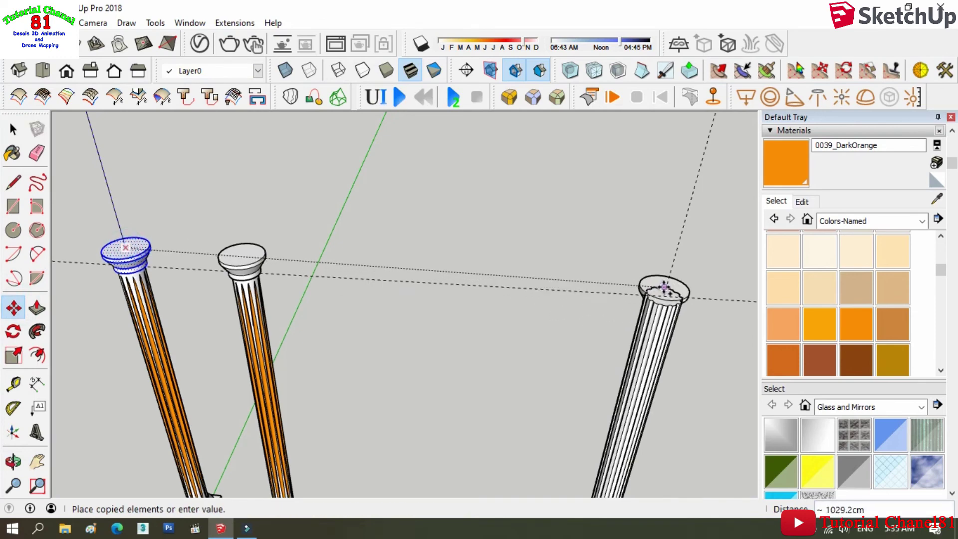
left_click(668, 277)
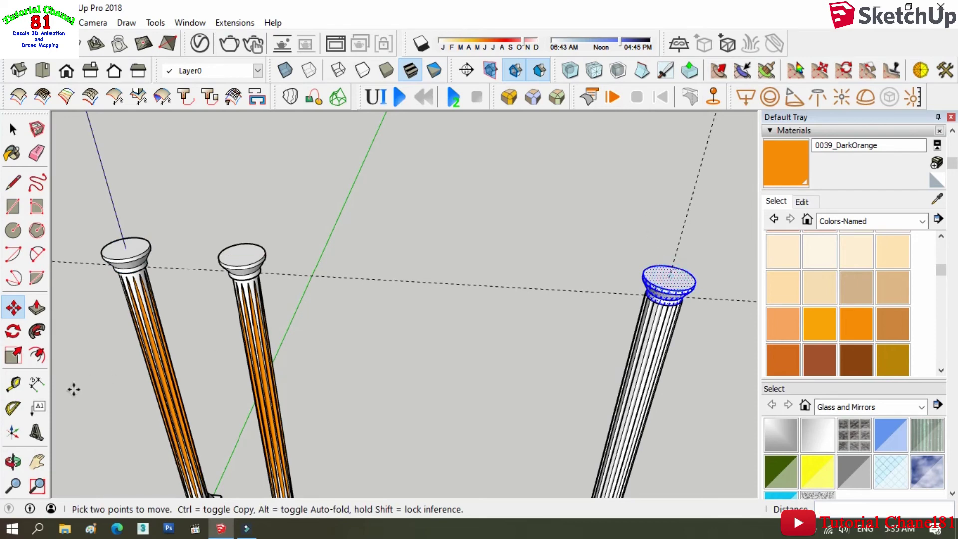
Orbit the columns upright and select the left column's base molding.
left_click(13, 462)
mouse_move(669, 384)
left_mouse_down()
mouse_move(689, 387)
mouse_move(633, 269)
mouse_move(128, 162)
left_mouse_up()
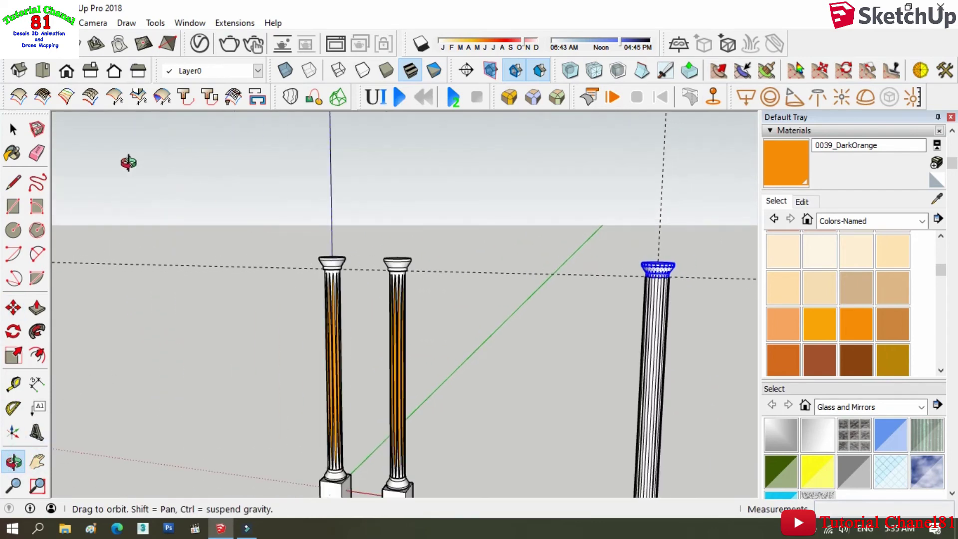
left_click_drag(194, 317, 131, 220)
left_click(14, 129)
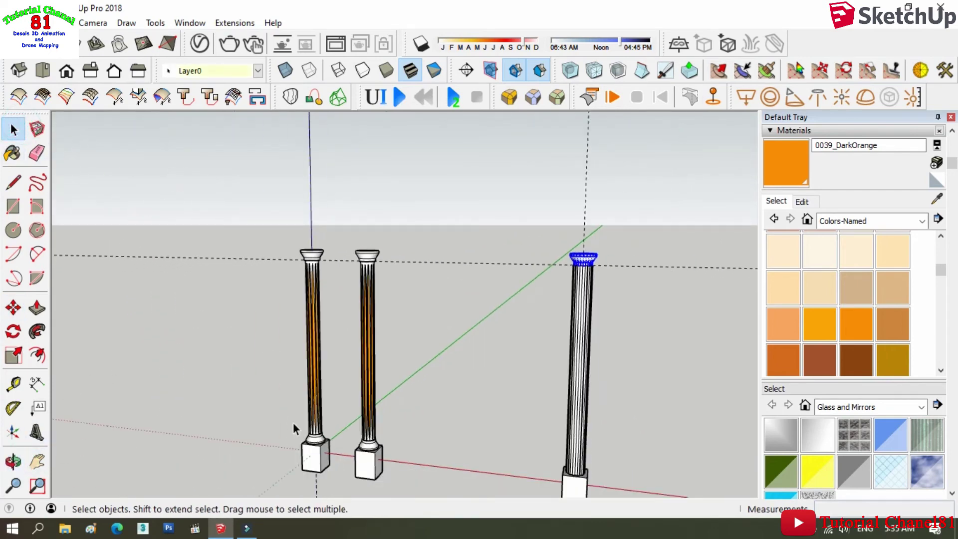
left_click(302, 430)
scroll(295, 419, "up", 2)
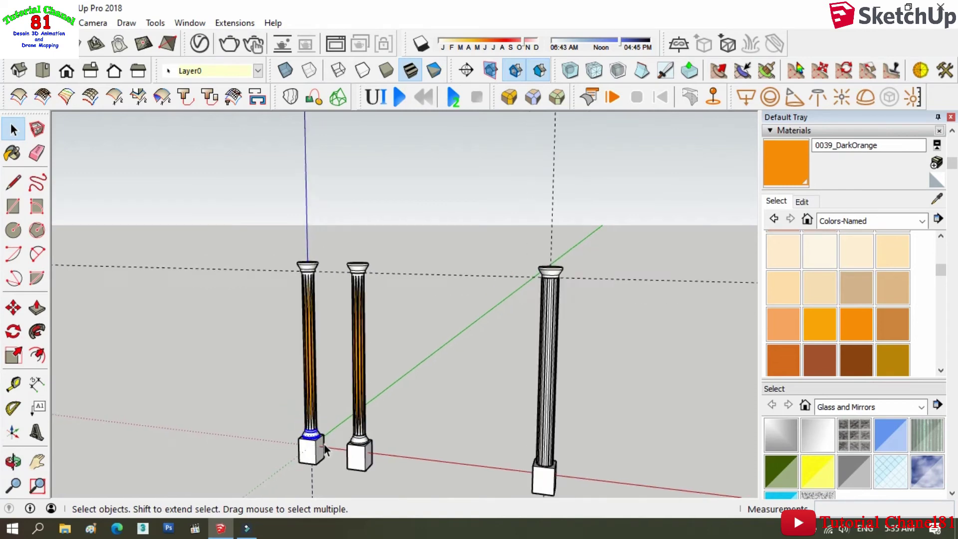
scroll(282, 414, "up", 3)
scroll(320, 446, "down", 3)
scroll(319, 447, "down", 3)
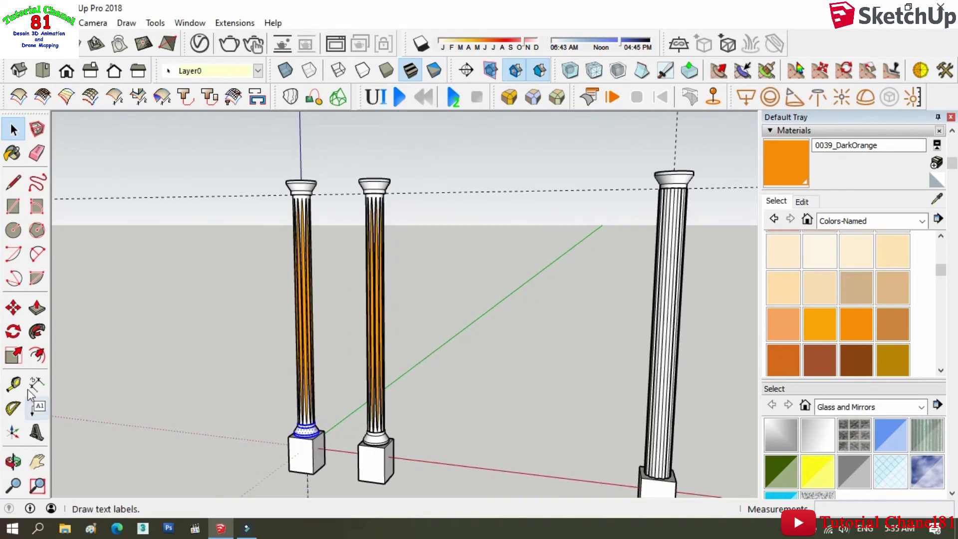
Ctrl-move a copy of the base molding onto the right column and centre it in view.
left_click(14, 308)
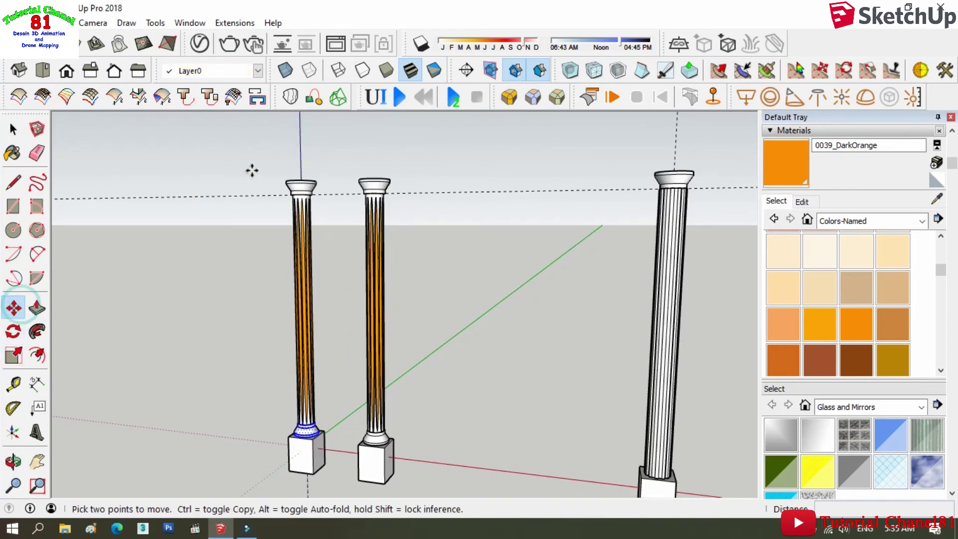
left_click(300, 153)
key("ctrl")
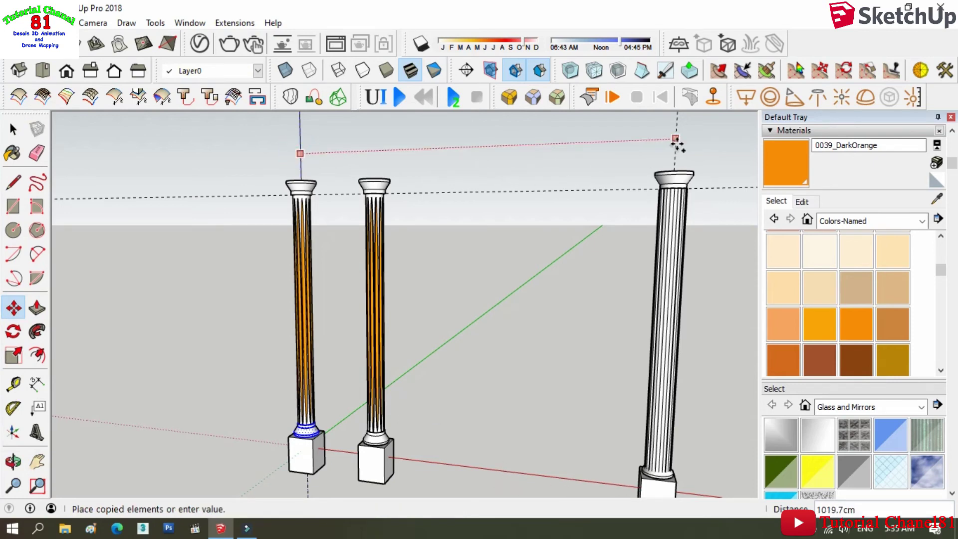
left_click(675, 140)
scroll(676, 149, "up", 4)
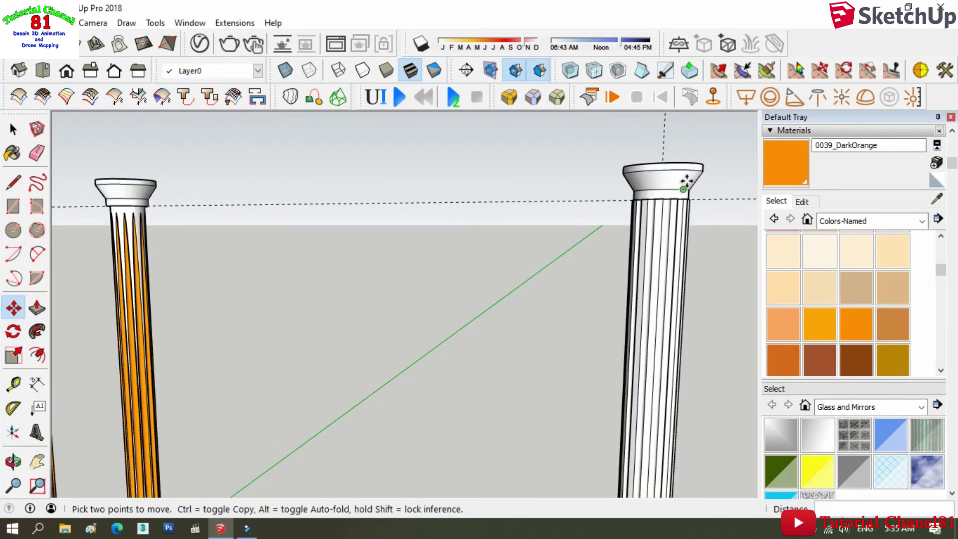
left_click(12, 461)
mouse_move(635, 283)
left_mouse_down()
mouse_move(539, 265)
mouse_move(600, 265)
left_mouse_up()
left_click(37, 461)
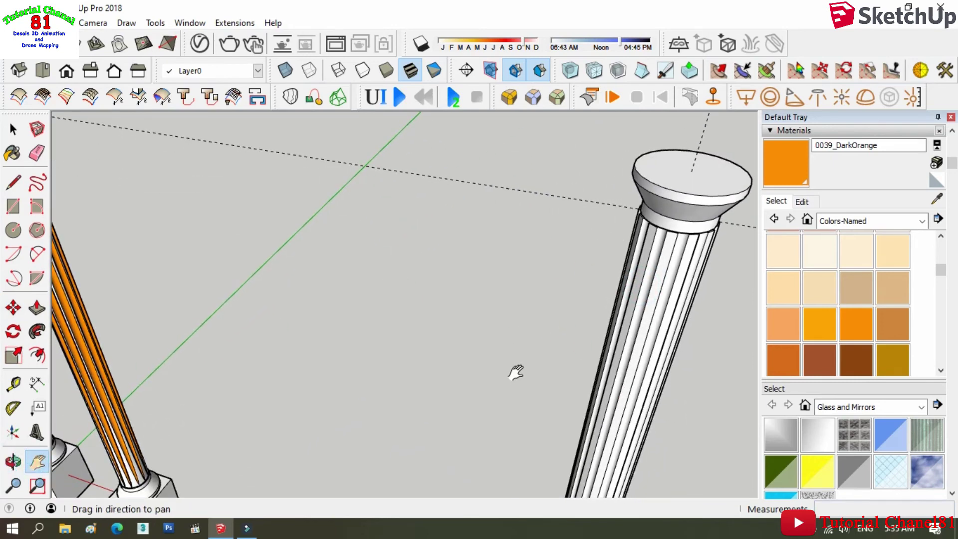
left_click_drag(513, 310, 365, 394)
Scale the right column's capital up by 1.20.
left_click(13, 129)
left_click_drag(343, 150, 600, 283)
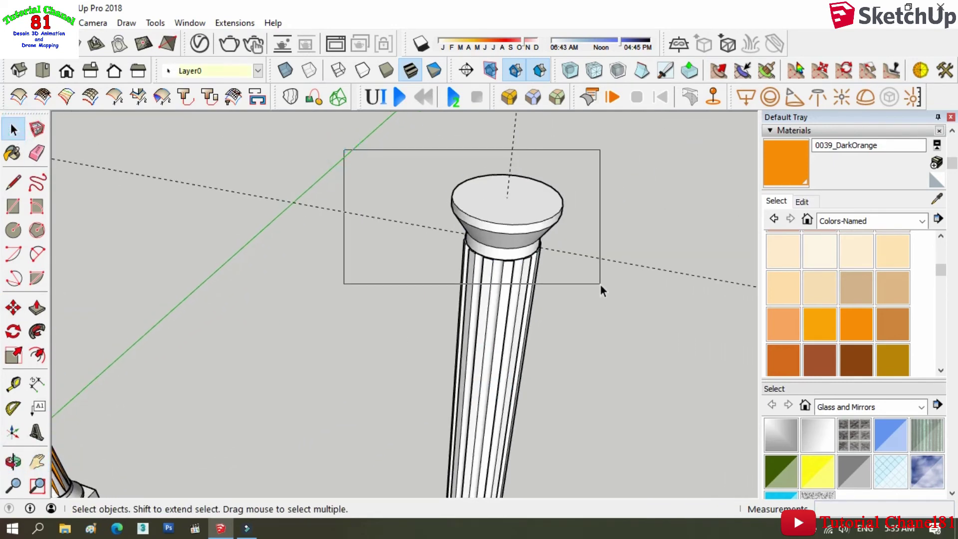
left_click(13, 355)
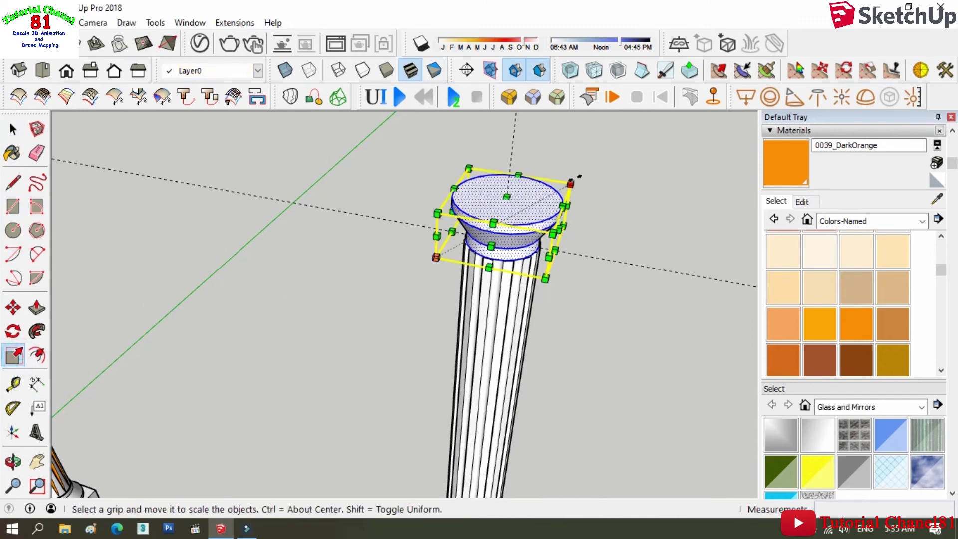
left_click_drag(570, 183, 583, 177)
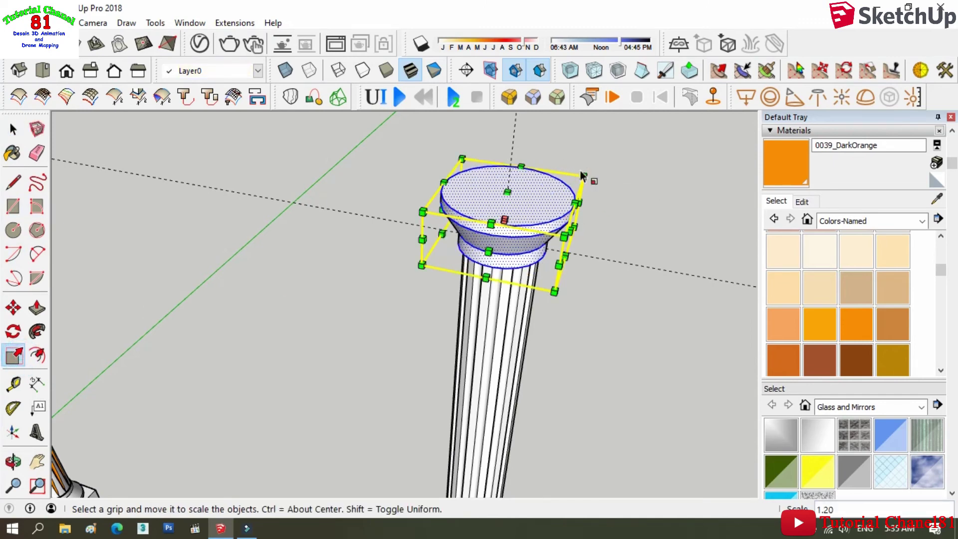
Scale the ring at the third column's foot up by 1.31.
key("o")
left_click_drag(368, 494, 394, 267)
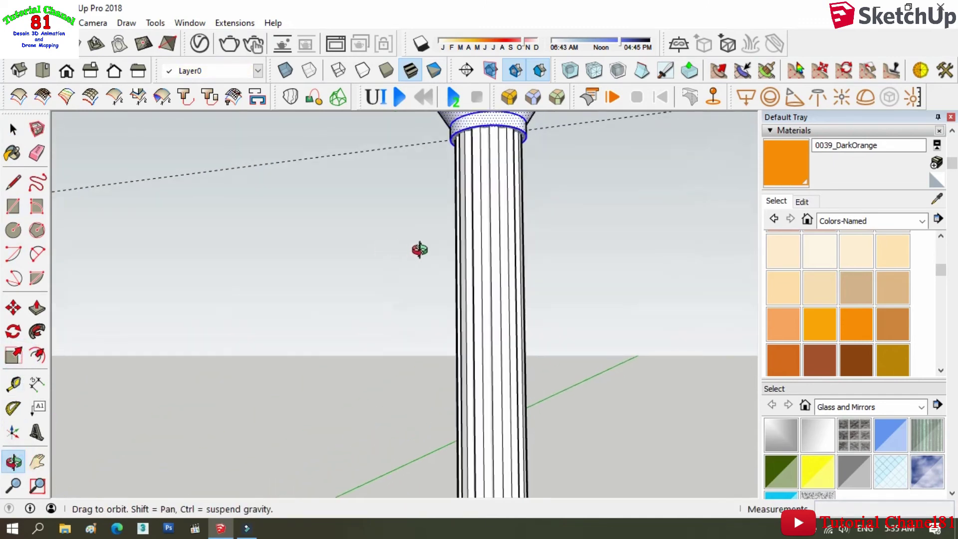
scroll(421, 250, "down", 5)
left_click(13, 129)
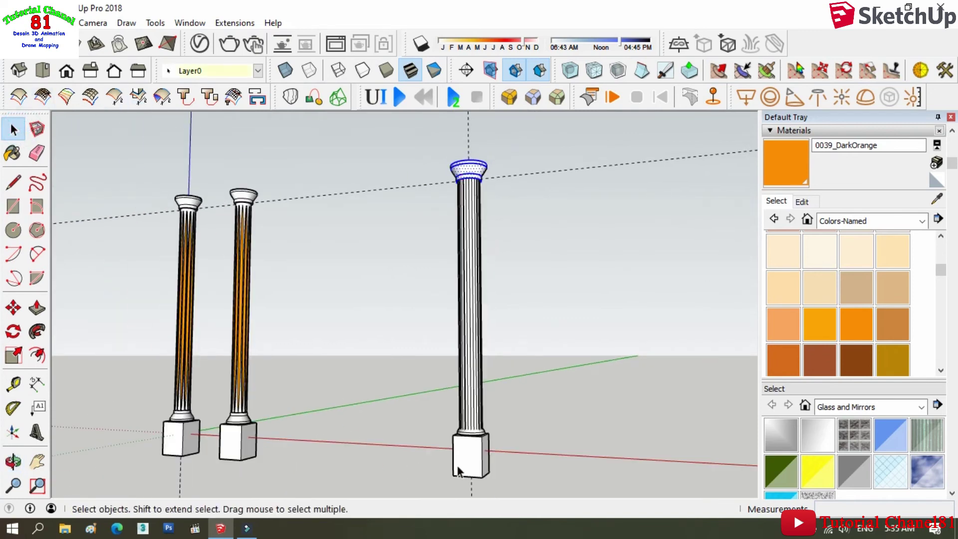
scroll(446, 415, "up", 5)
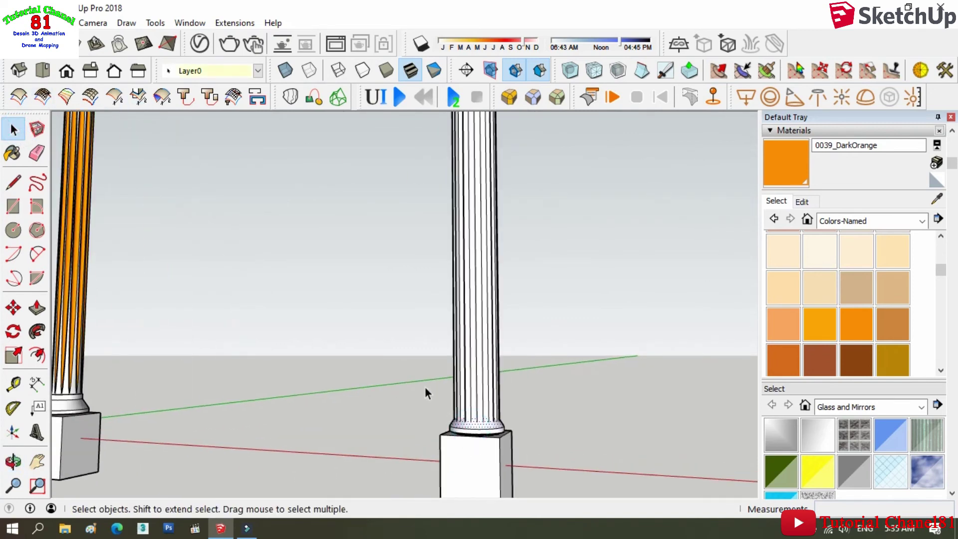
scroll(504, 477, "up", 2)
scroll(455, 355, "up", 2)
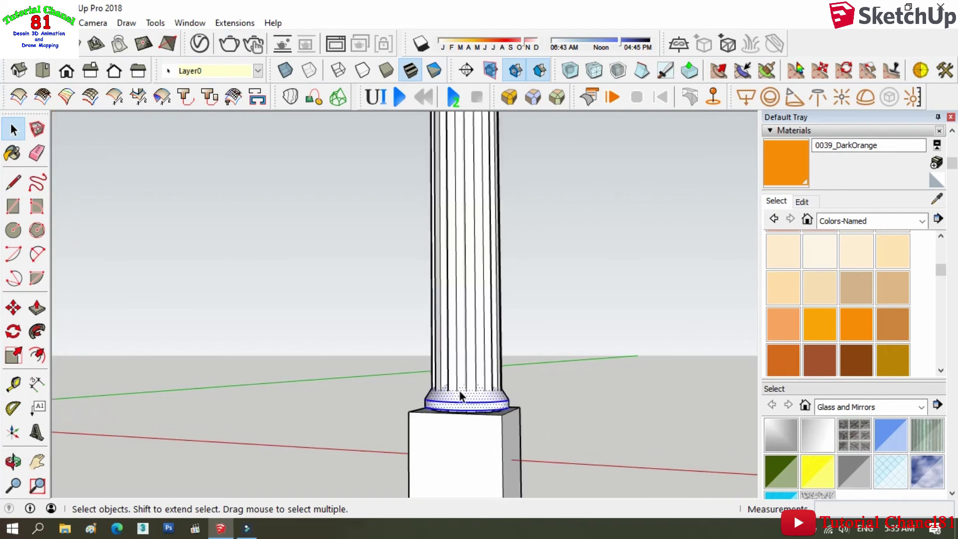
scroll(459, 391, "up", 1)
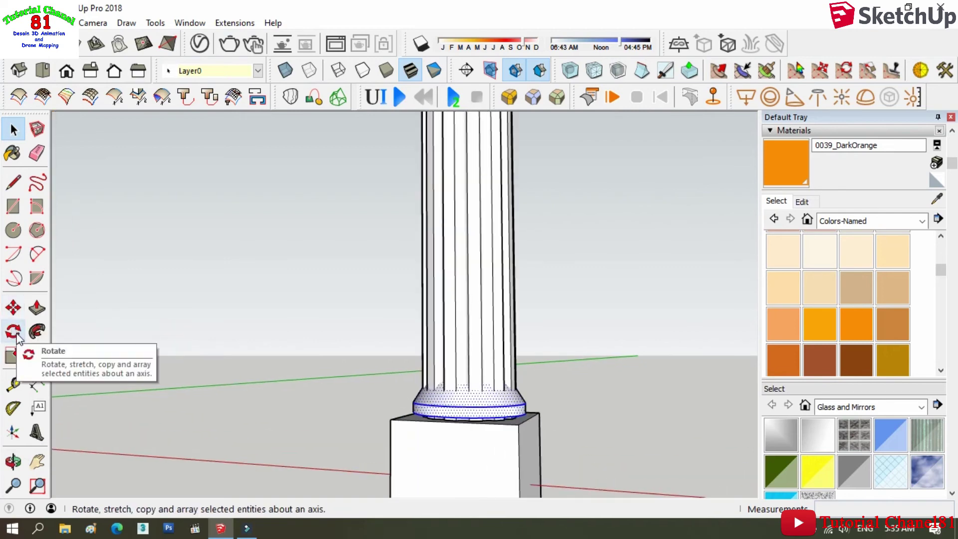
left_click(13, 355)
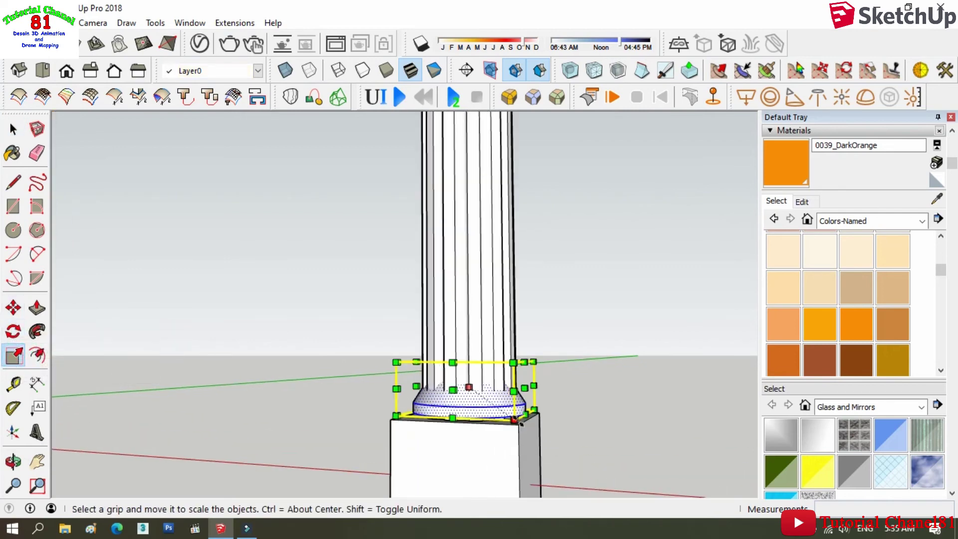
left_click_drag(519, 424, 532, 433)
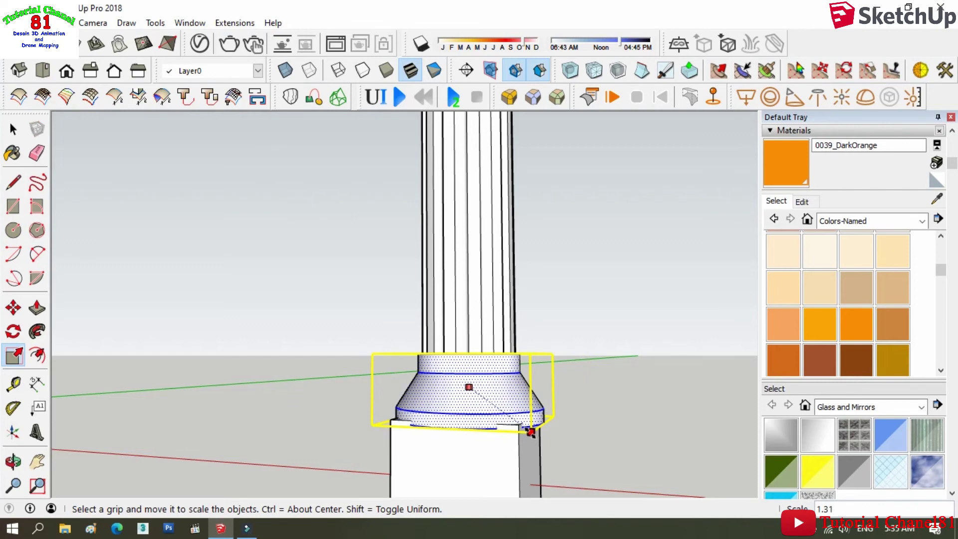
left_click(13, 462)
mouse_move(406, 278)
left_mouse_down()
mouse_move(469, 467)
mouse_move(458, 429)
left_mouse_up()
Scale the square plinth under the third column up by 1.28.
left_click(14, 130)
left_click(425, 430)
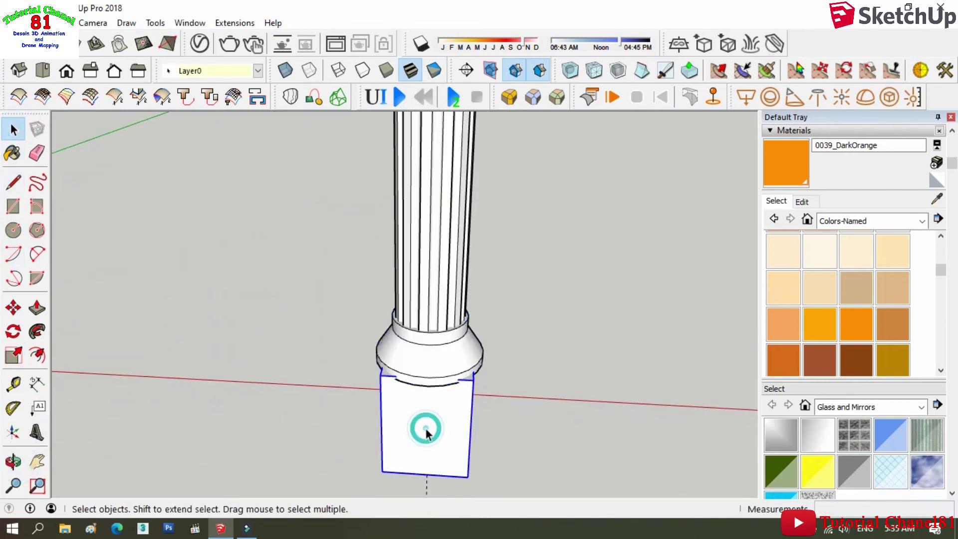
left_click(14, 355)
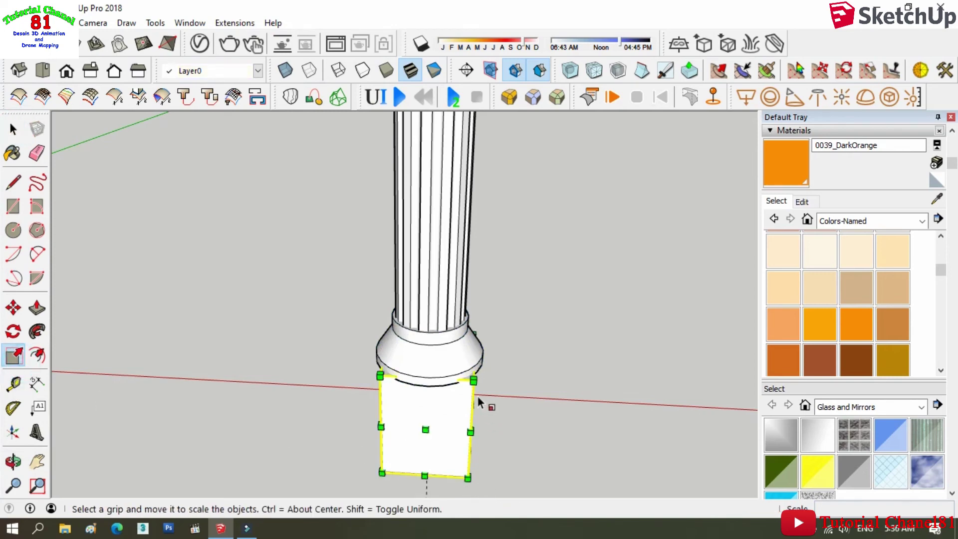
left_click_drag(475, 375, 489, 374)
left_click(13, 129)
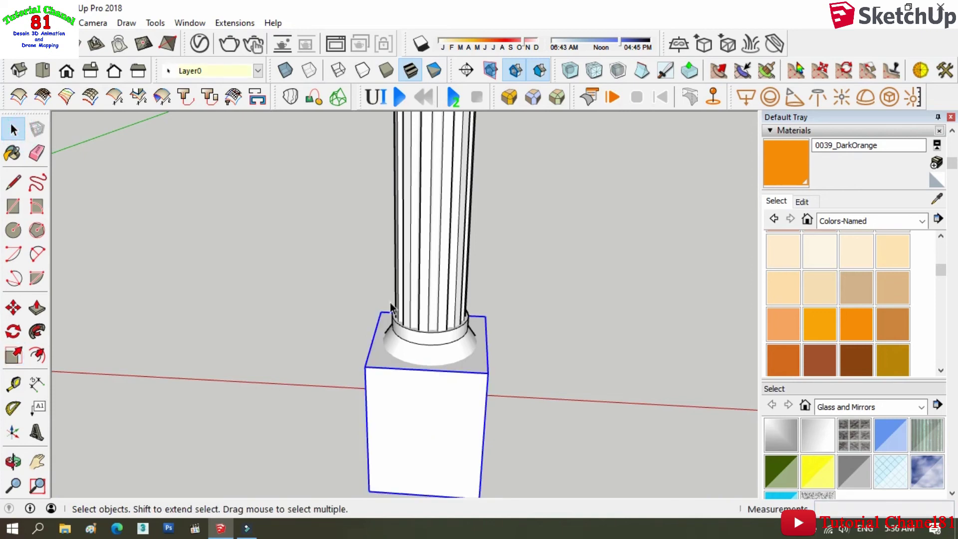
scroll(402, 312, "down", 2)
left_click(417, 337)
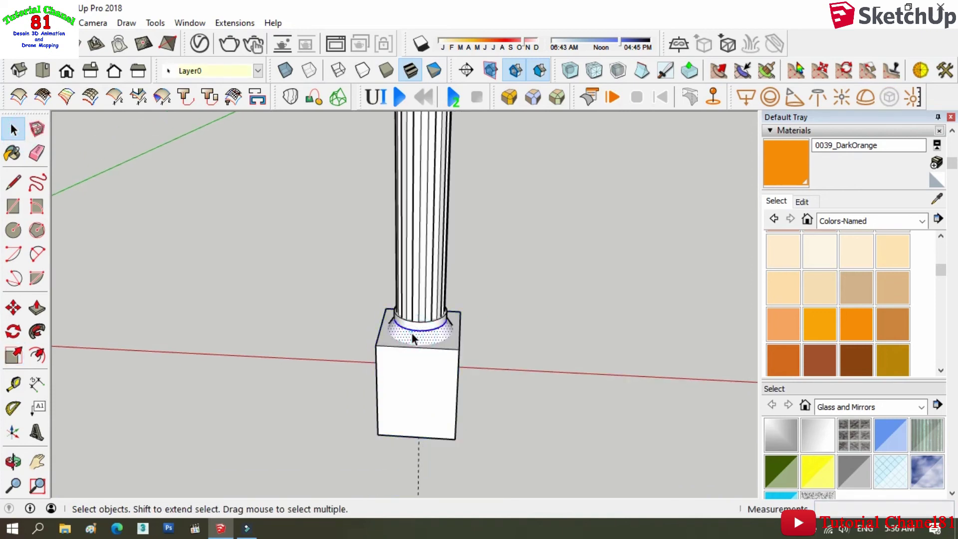
Group the third column's base ring and bring it back under the right column.
right_click(412, 338)
left_click(494, 135)
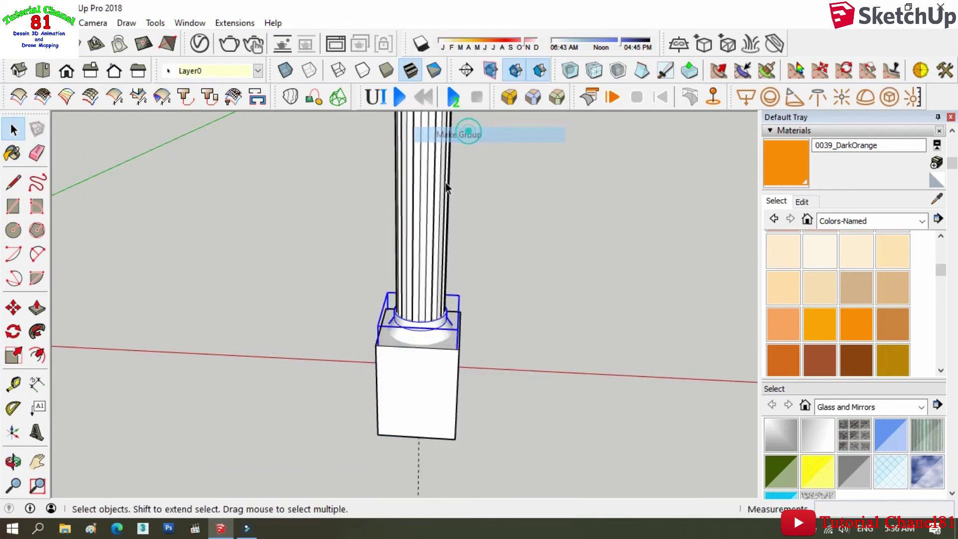
left_click(14, 308)
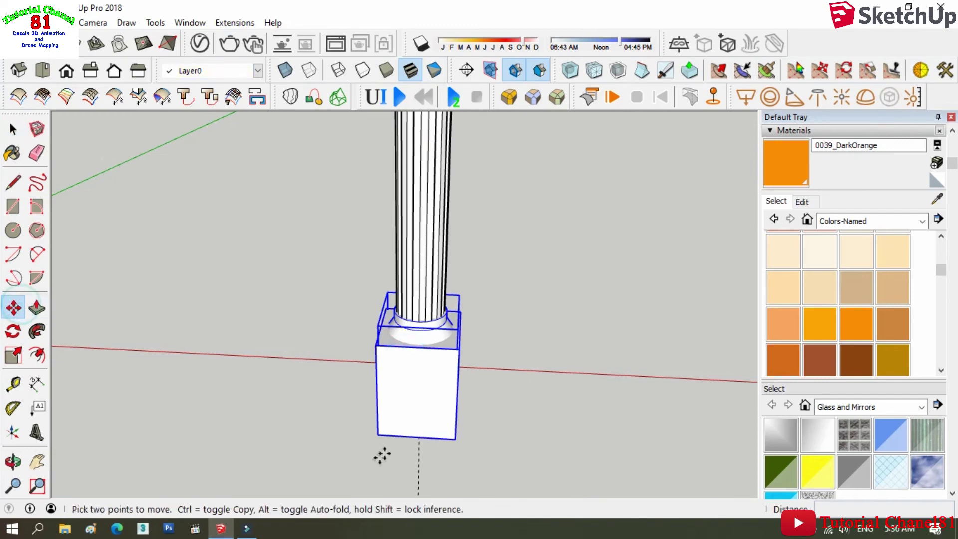
left_click(375, 436)
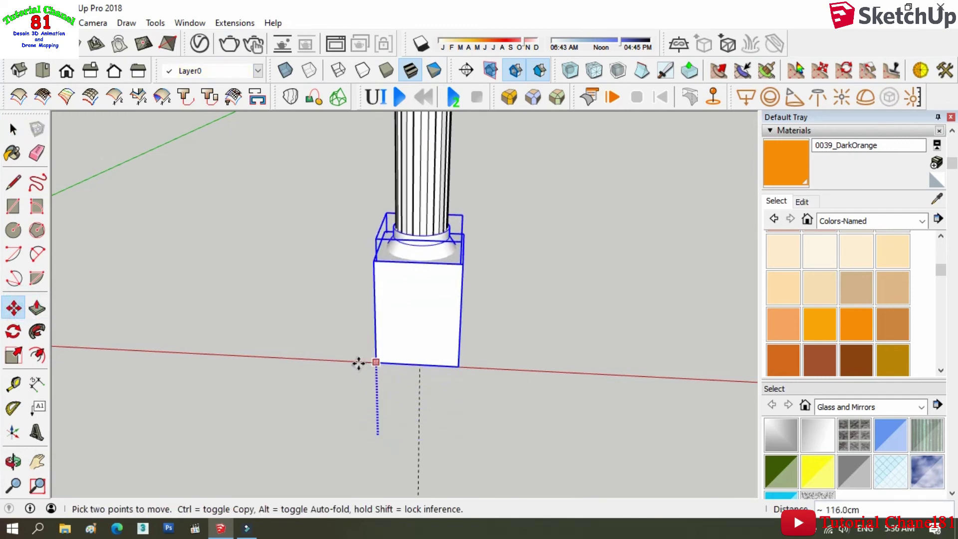
scroll(362, 366, "down", 3)
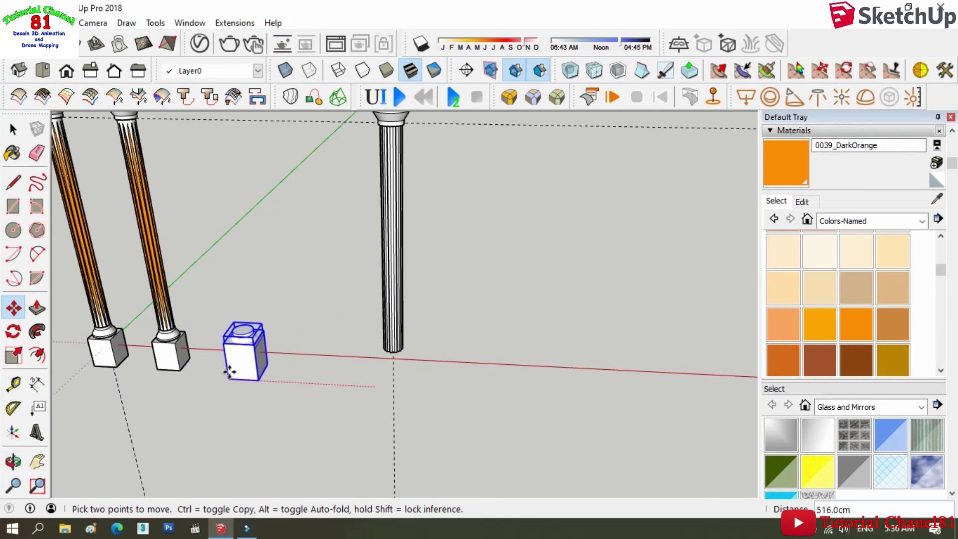
left_click(233, 371)
left_click(375, 387)
scroll(375, 387, "up", 2)
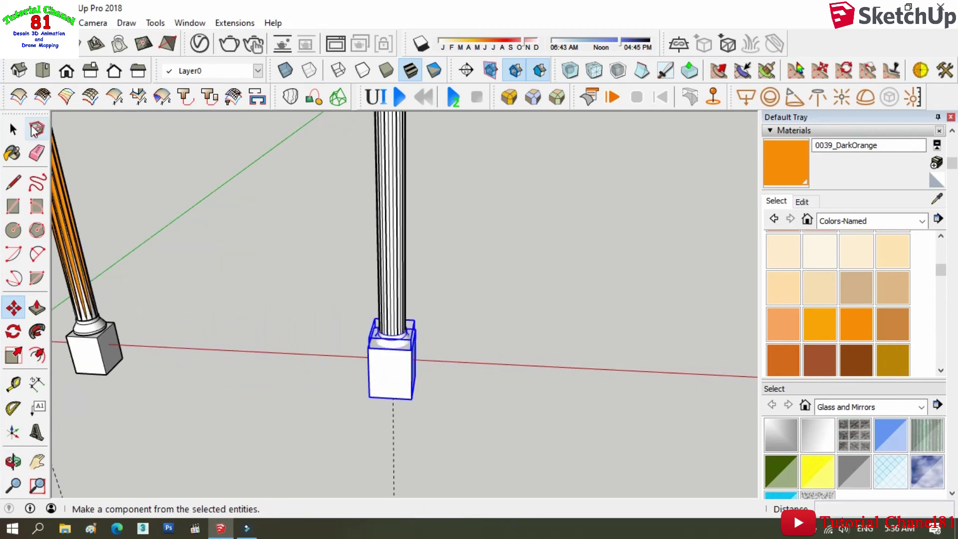
Move the grouped base ring so it sits directly on top of the plinth.
left_click(13, 129)
left_click(451, 316)
left_click(392, 331)
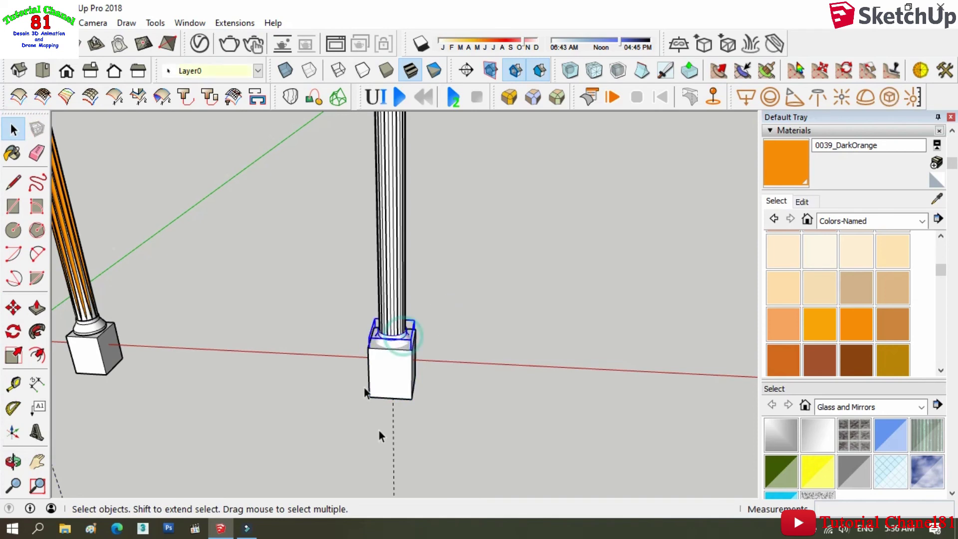
left_click(20, 309)
left_click(409, 399)
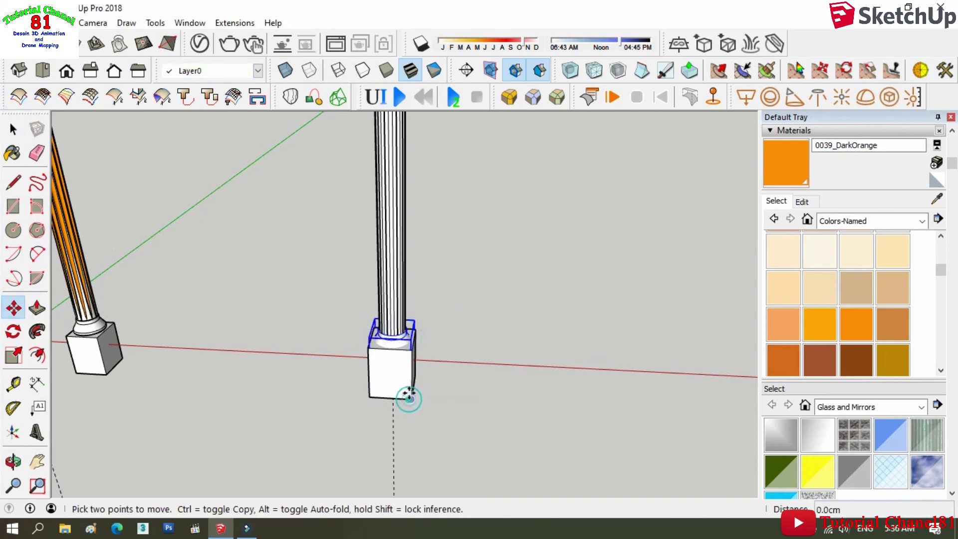
left_click(399, 320)
scroll(389, 324, "up", 2)
scroll(389, 325, "up", 2)
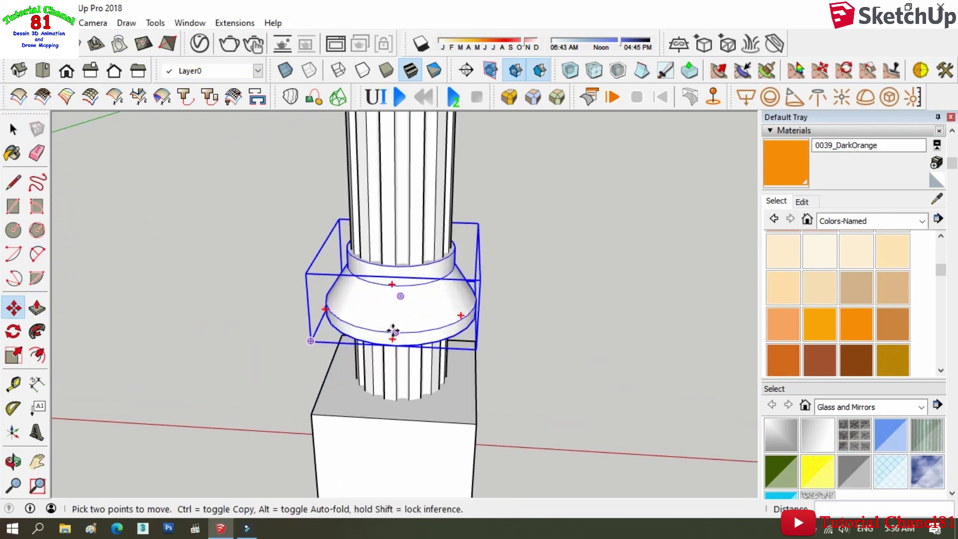
scroll(390, 324, "up", 2)
left_click(390, 324)
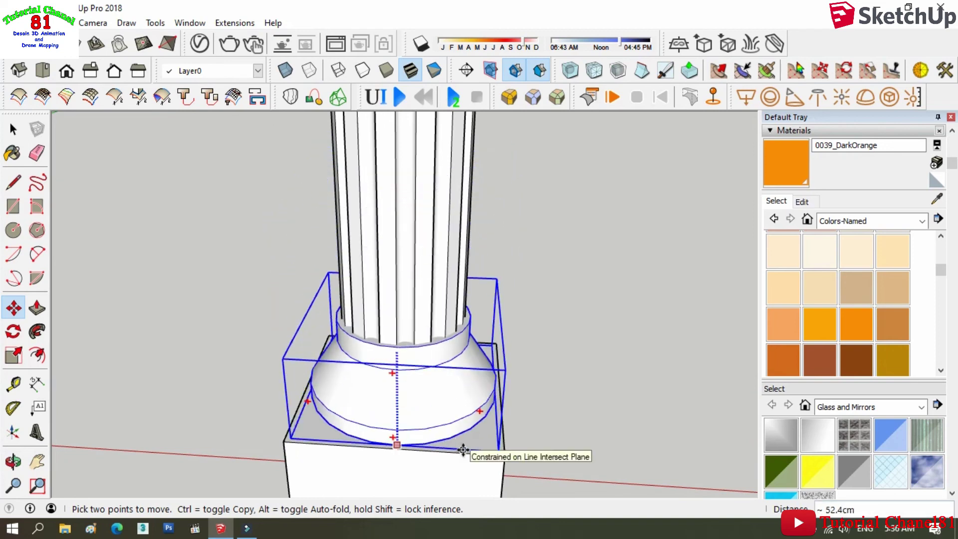
left_click(463, 446)
Zoom out and orbit so all the columns stand upright in view.
scroll(463, 447, "down", 2)
scroll(427, 453, "down", 1)
scroll(399, 461, "up", 3)
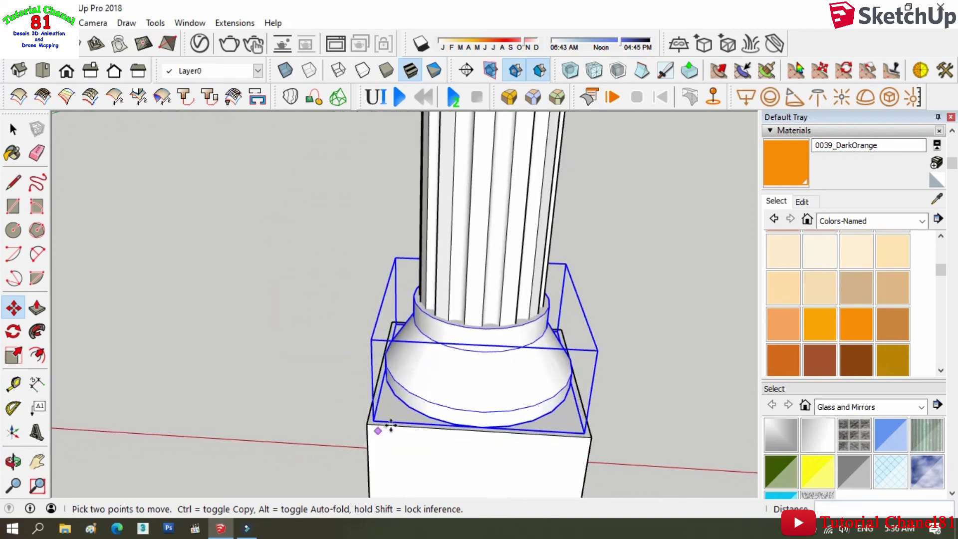
scroll(385, 468, "down", 3)
scroll(385, 468, "down", 2)
scroll(386, 468, "down", 1)
left_click(13, 461)
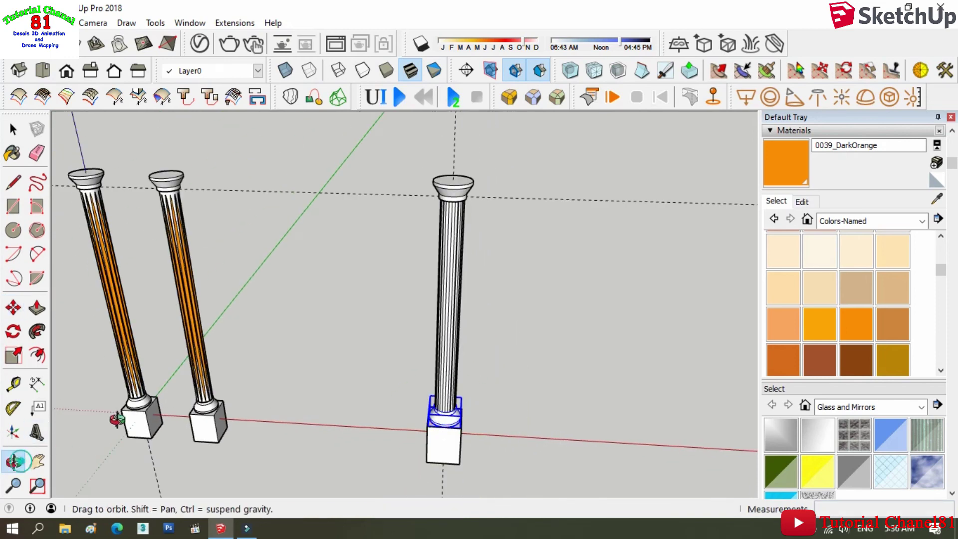
left_click_drag(111, 473, 111, 218)
Select the right column and paint its first two flutes 0039_DarkOrange.
left_click(13, 130)
left_click(436, 240)
scroll(458, 244, "up", 2)
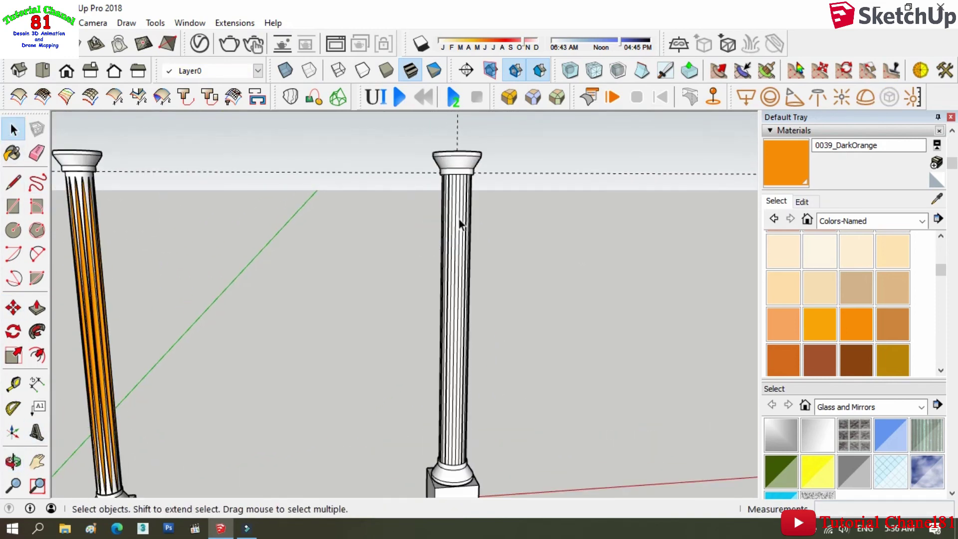
left_click(457, 222)
scroll(455, 215, "up", 2)
key("b")
scroll(501, 193, "up", 2)
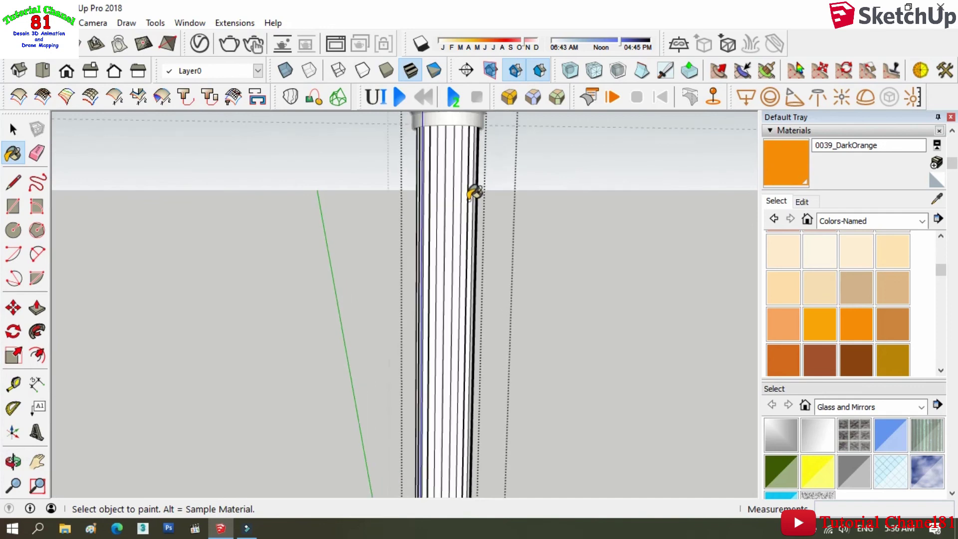
scroll(475, 193, "down", 3)
scroll(451, 248, "up", 2)
scroll(436, 193, "up", 1)
scroll(459, 214, "up", 2)
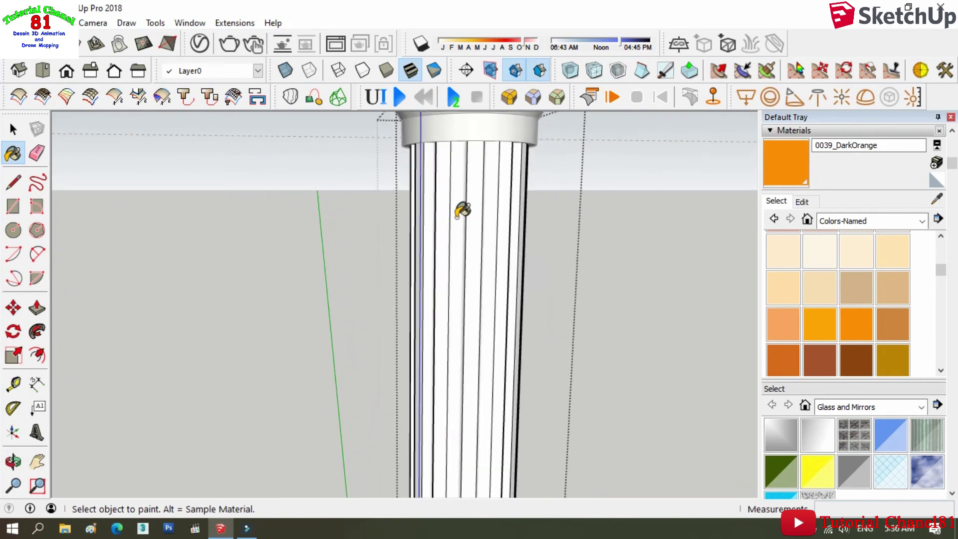
left_click(458, 217)
left_click(487, 229)
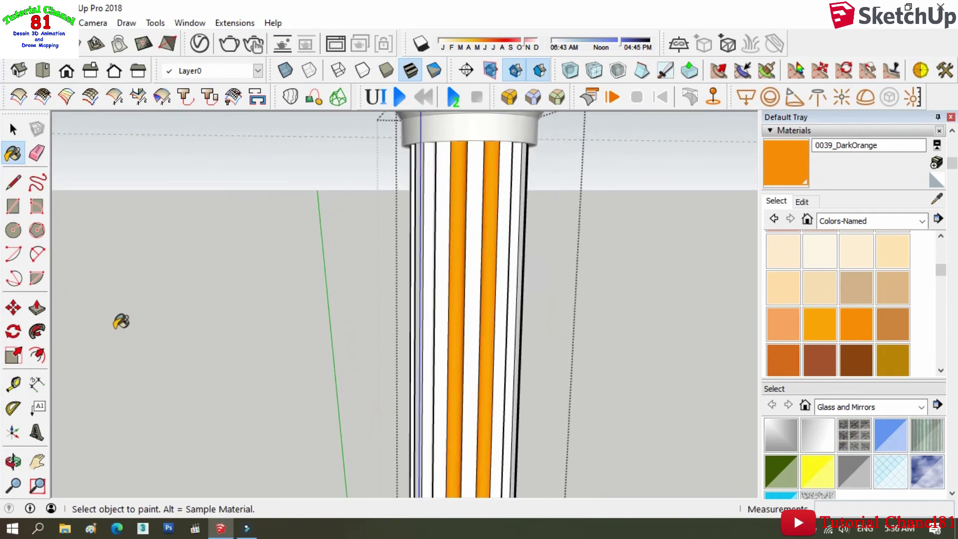
Orbit around the column and paint four more flutes dark orange.
key("o")
left_click_drag(503, 328, 433, 337)
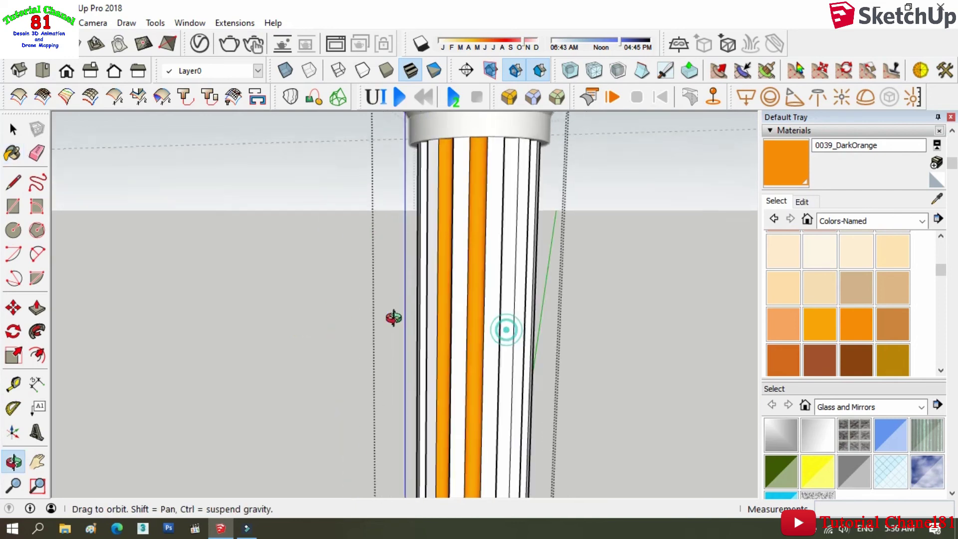
left_click(789, 158)
right_click(624, 154)
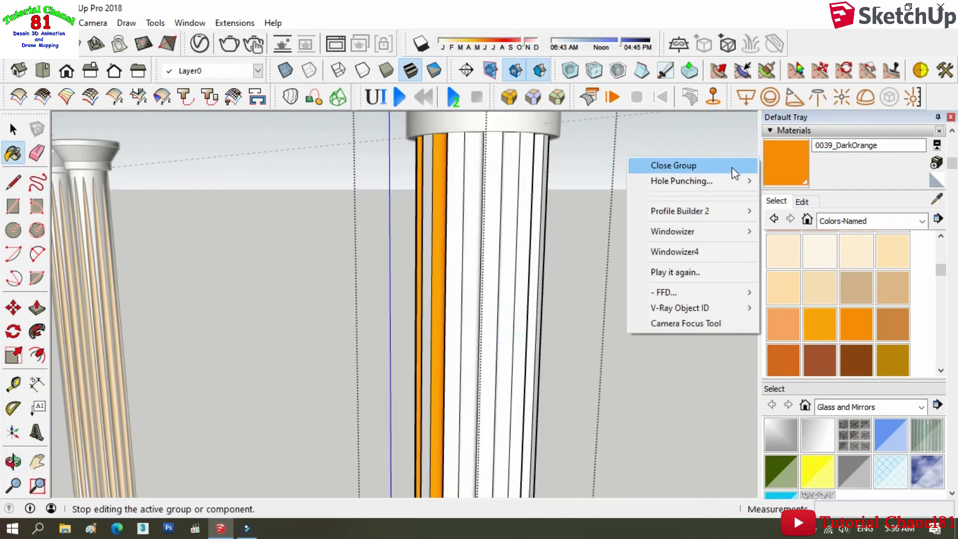
left_click(771, 166)
left_click(482, 176)
left_click(509, 185)
key("o")
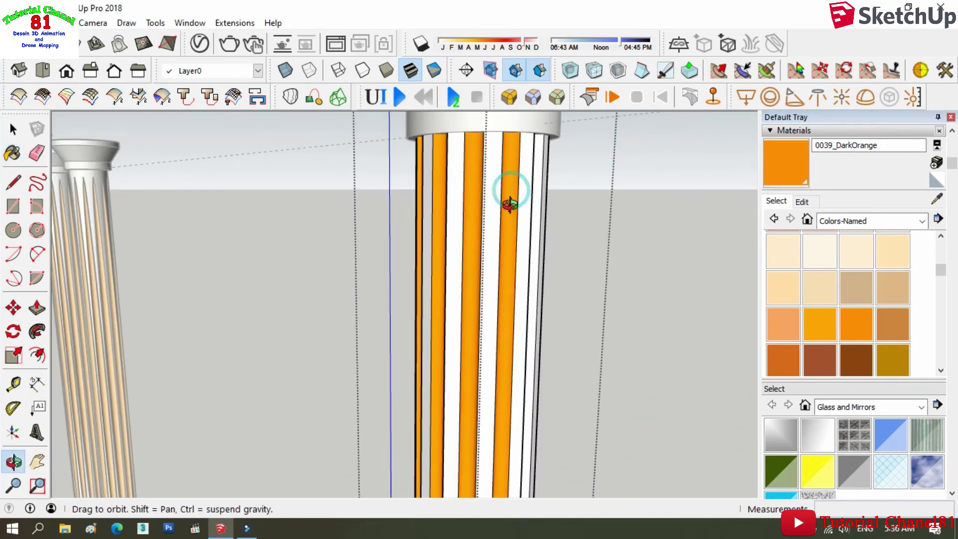
left_click_drag(507, 128, 530, 240)
left_click(796, 169)
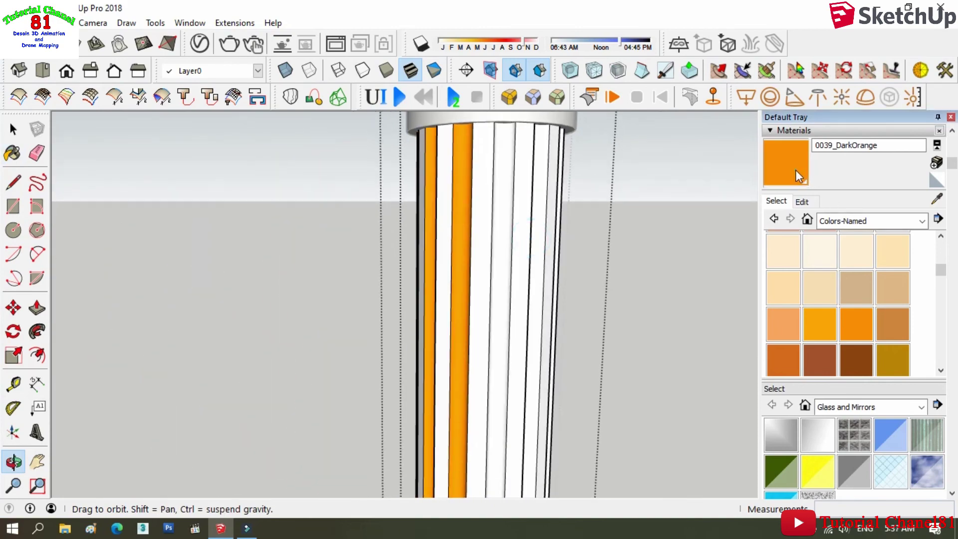
left_click(505, 170)
left_click(537, 180)
Keep orbiting and paint the remaining white flutes dark orange.
mouse_move(540, 195)
middle_mouse_down()
mouse_move(549, 284)
mouse_move(539, 236)
mouse_move(584, 244)
middle_mouse_up()
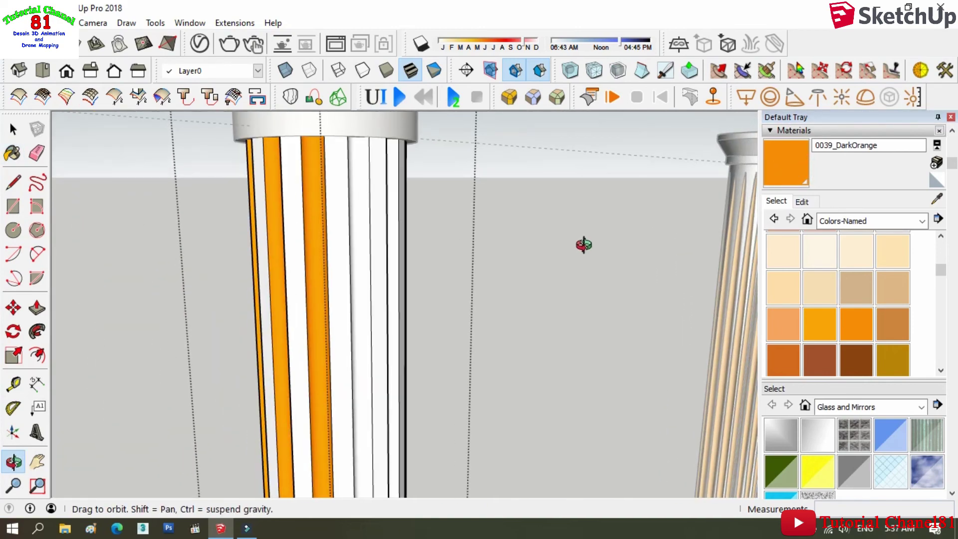
left_click(776, 177)
left_click(367, 182)
left_click(391, 197)
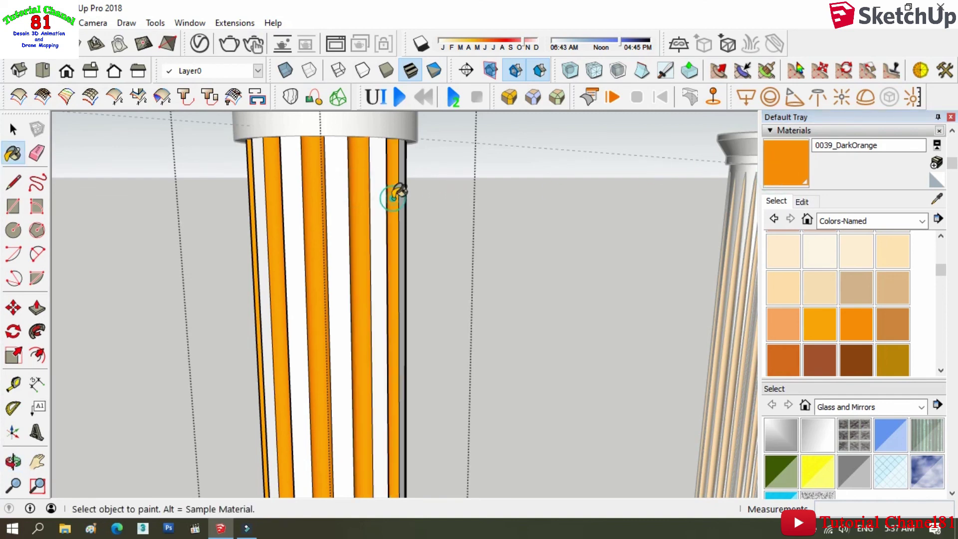
mouse_move(391, 197)
middle_mouse_down()
mouse_move(417, 314)
mouse_move(314, 276)
mouse_move(331, 283)
mouse_move(317, 291)
middle_mouse_up()
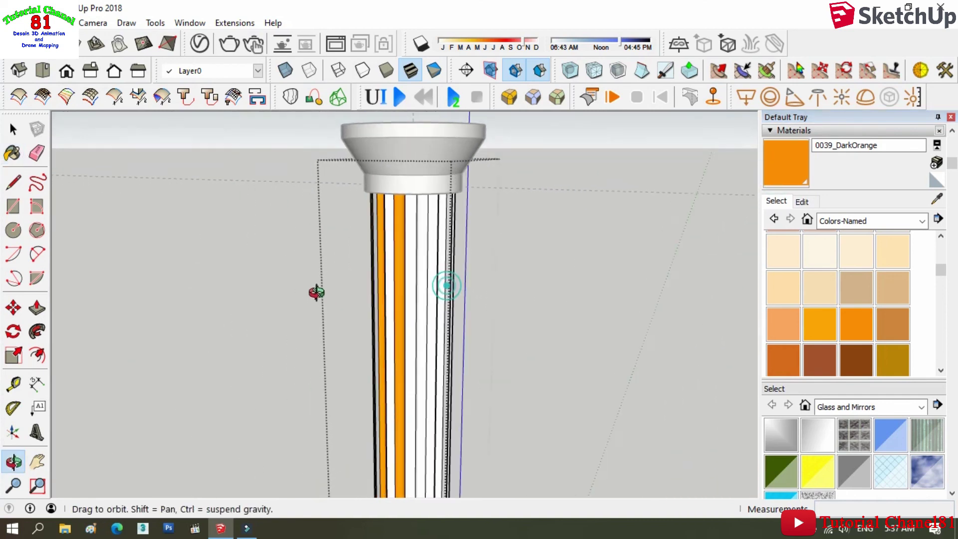
scroll(390, 223, "up", 2)
left_click(438, 229)
middle_click_drag(438, 228, 342, 265)
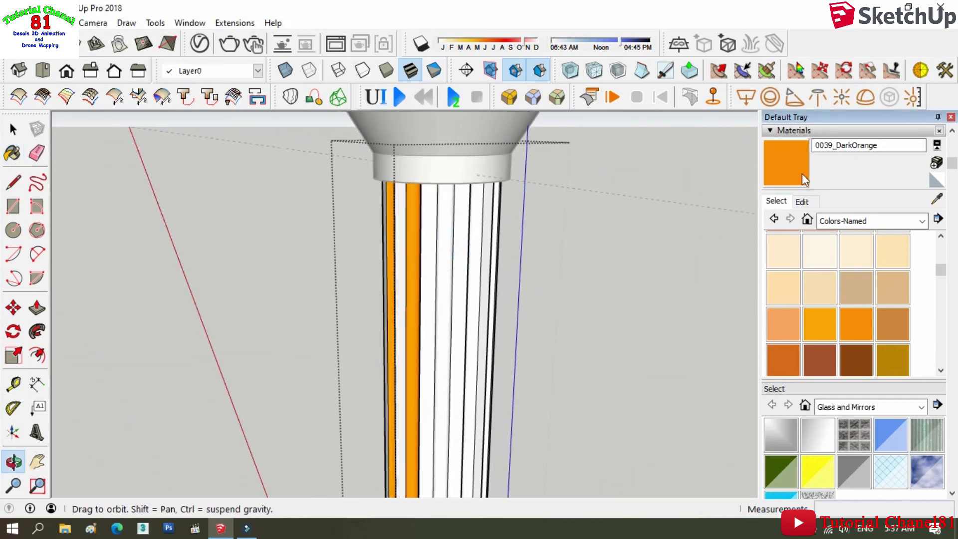
left_click(444, 220)
mouse_move(479, 217)
middle_mouse_down()
mouse_move(434, 222)
mouse_move(427, 242)
middle_mouse_up()
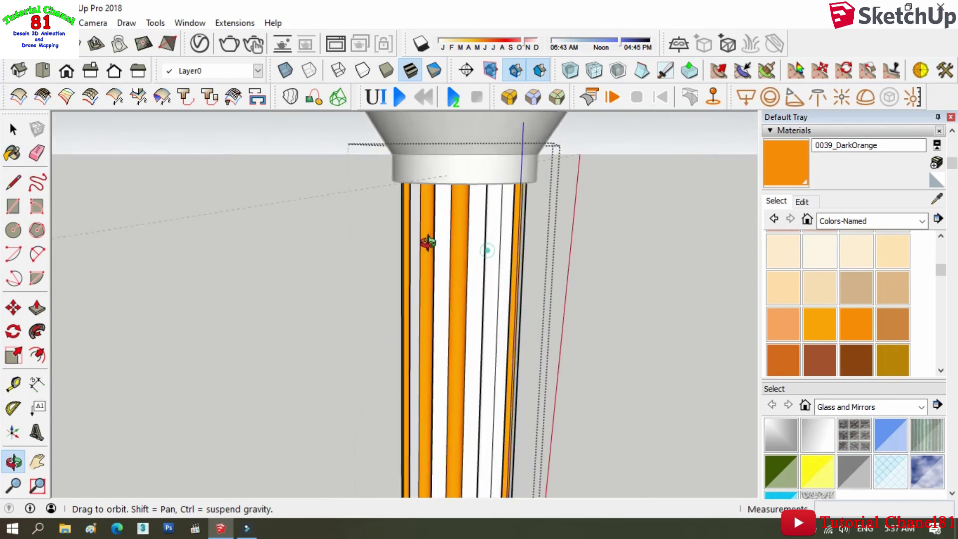
left_click(493, 222)
Orbit to check every flute is painted, then select the column's capital.
left_click(13, 460)
left_click_drag(75, 439, 109, 399)
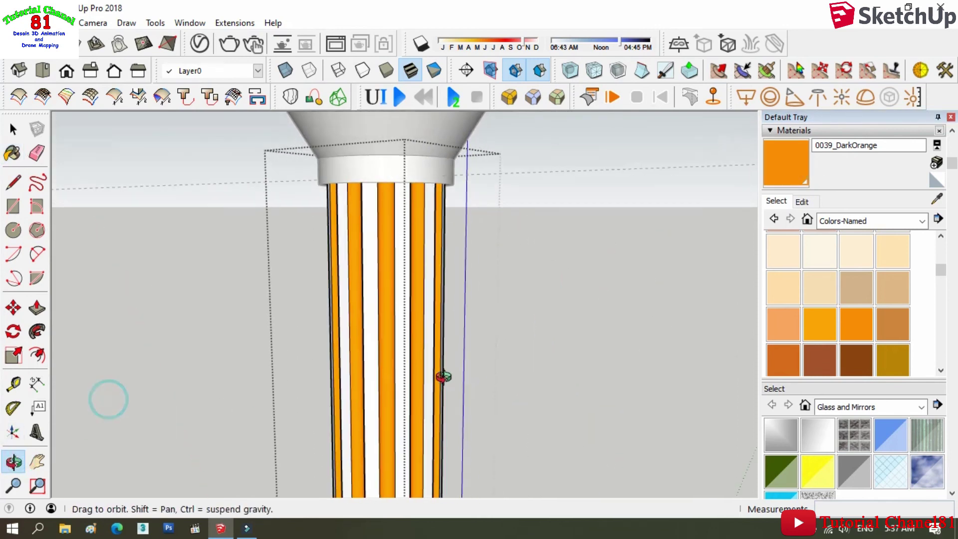
key("space")
scroll(444, 286, "down", 3)
scroll(425, 249, "down", 3)
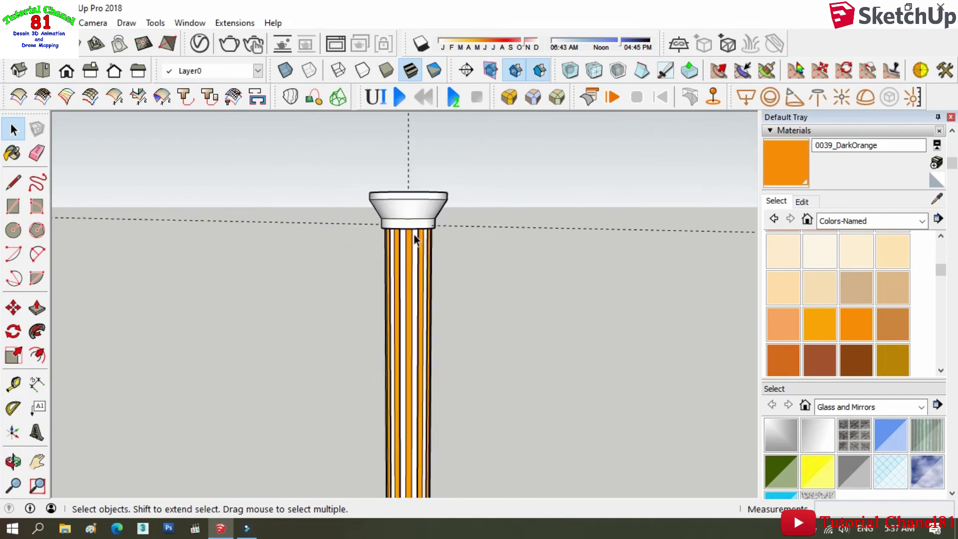
scroll(361, 190, "down", 2)
left_click_drag(361, 190, 450, 237)
Make the selected capital a group and select the column base.
right_click(421, 219)
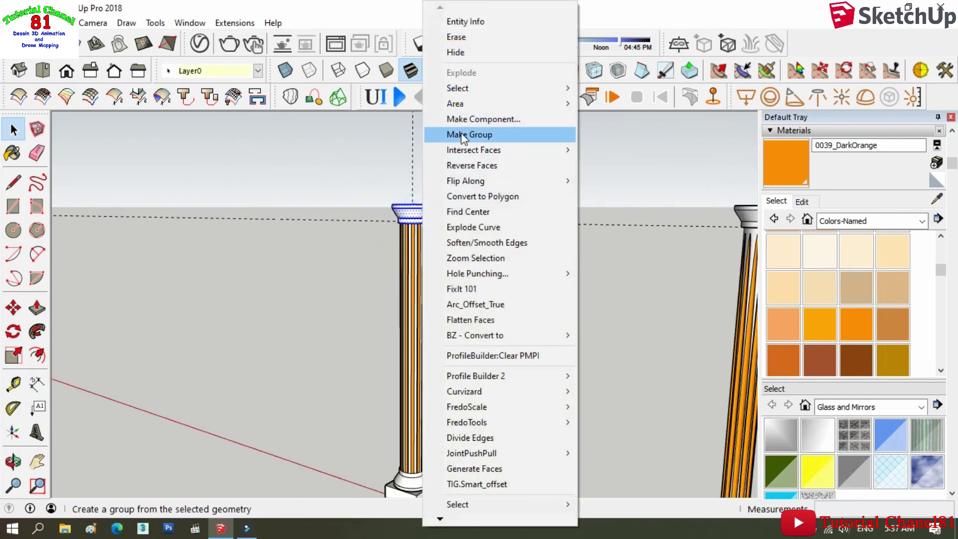
left_click(473, 133)
left_click(13, 130)
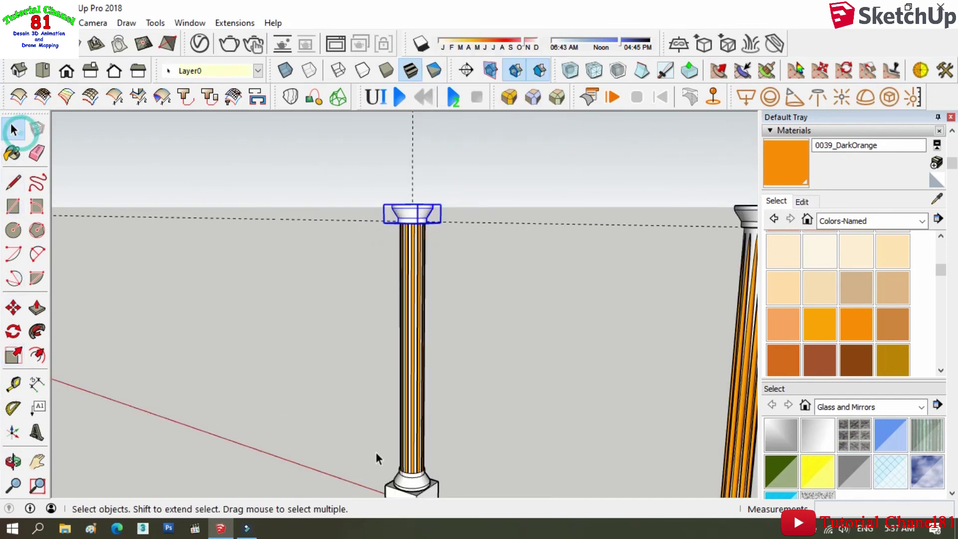
left_click(418, 493)
Copy the whole rightmost column 233.5 cm along the row as a fourth column.
left_click(14, 461)
mouse_move(182, 486)
left_mouse_down()
mouse_move(519, 316)
mouse_move(331, 331)
mouse_move(387, 306)
mouse_move(569, 306)
left_mouse_up()
left_click(13, 130)
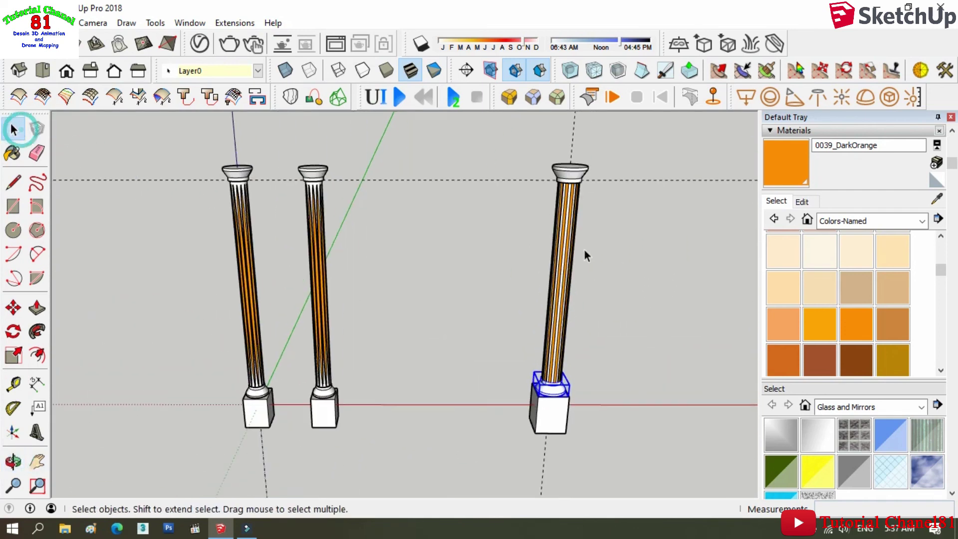
left_click_drag(508, 142, 635, 464)
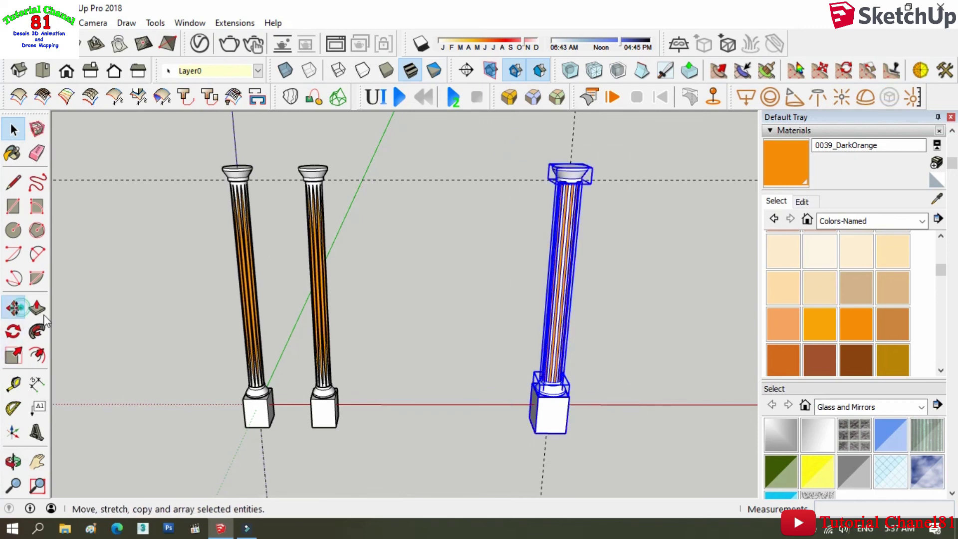
left_click(13, 308)
left_click(565, 434)
key("ctrl")
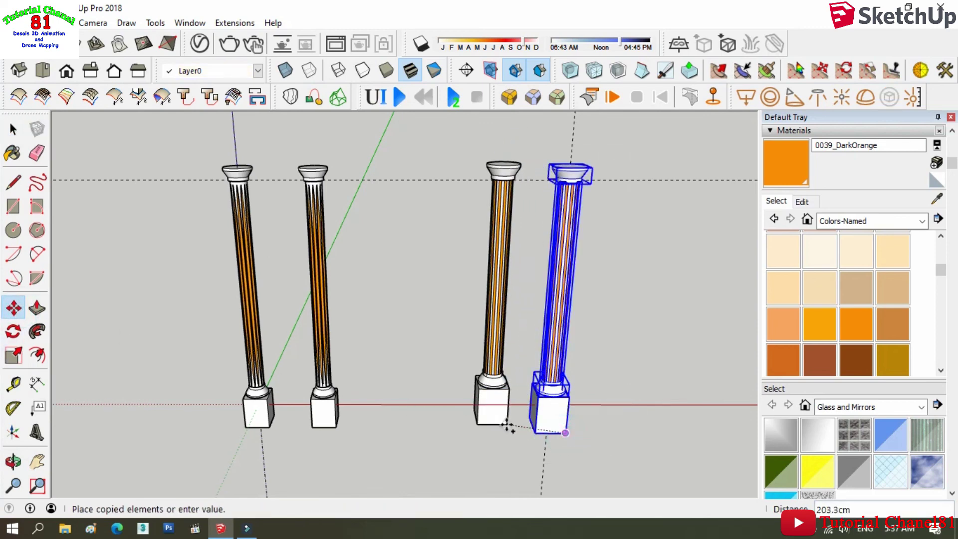
key("Return")
key("o")
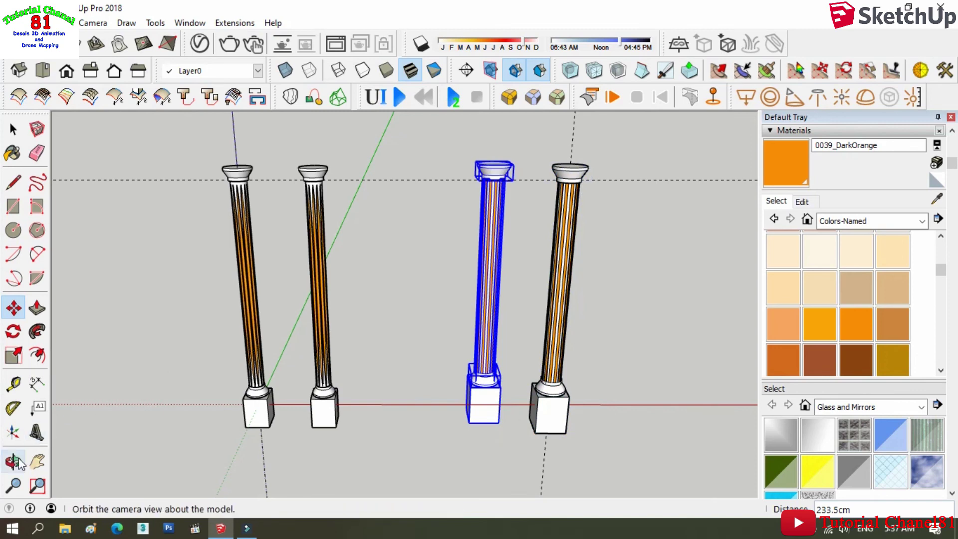
mouse_move(170, 380)
left_mouse_down()
mouse_move(338, 395)
mouse_move(349, 324)
left_mouse_up()
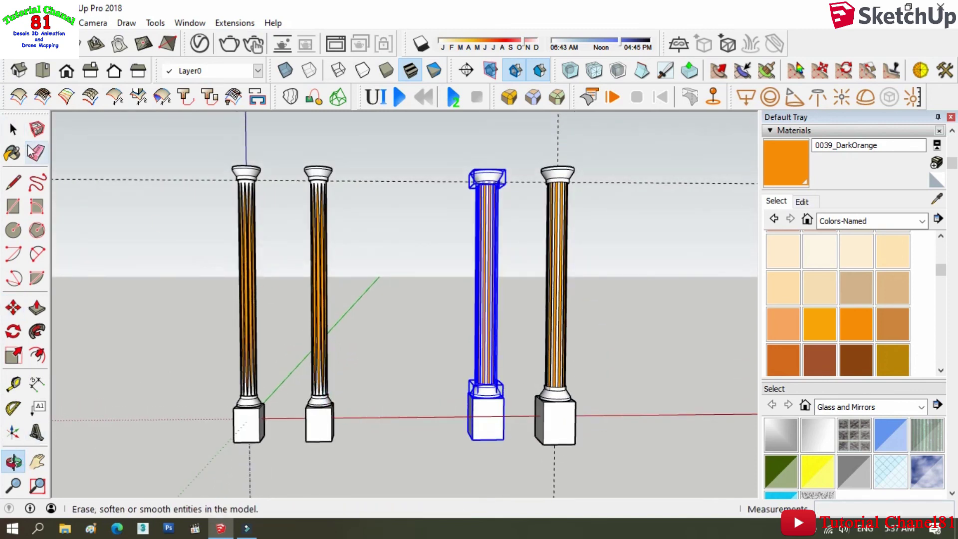
Switch to Front view, deselect, and zoom and pan to centre the four columns.
left_click(67, 70)
left_click(38, 152)
left_click(101, 166)
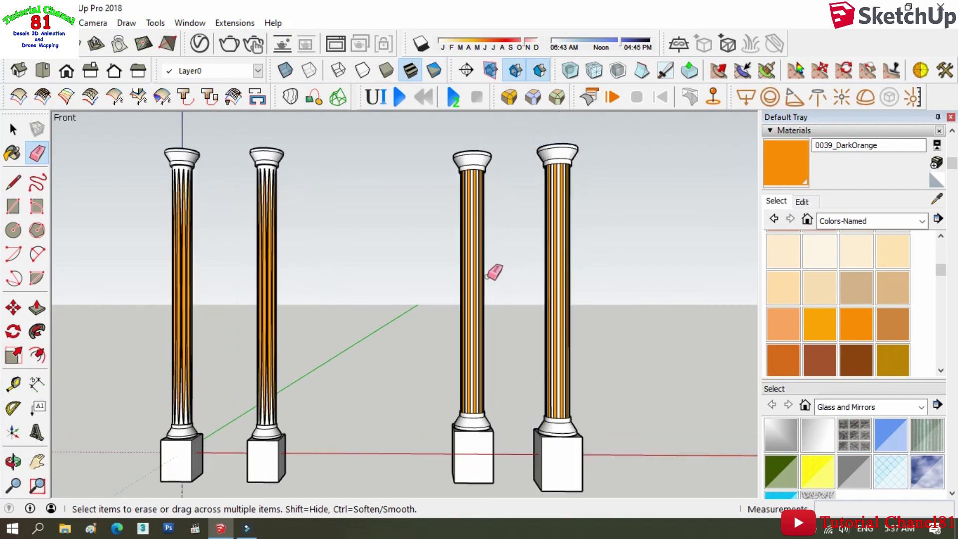
scroll(629, 239, "down", 1)
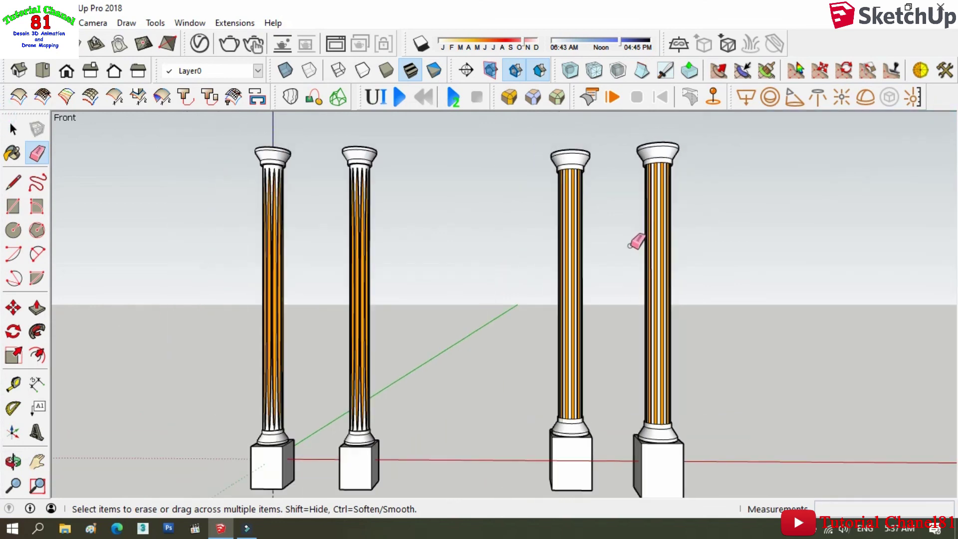
left_click(38, 461)
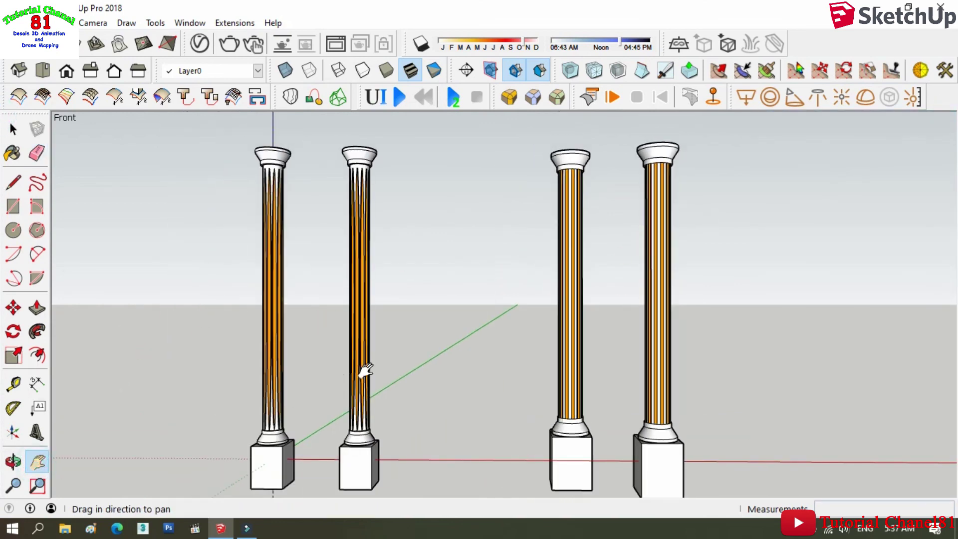
left_click_drag(366, 370, 363, 359)
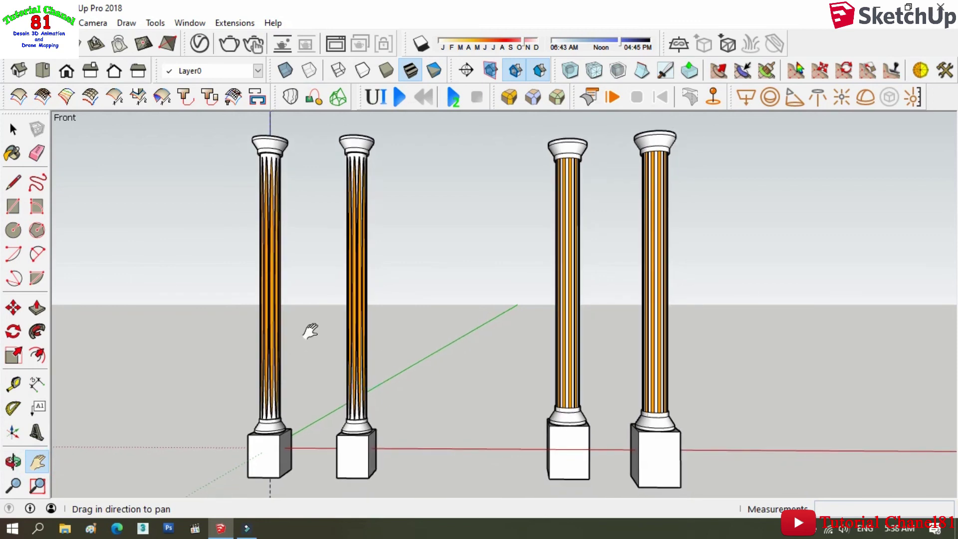
left_click(15, 128)
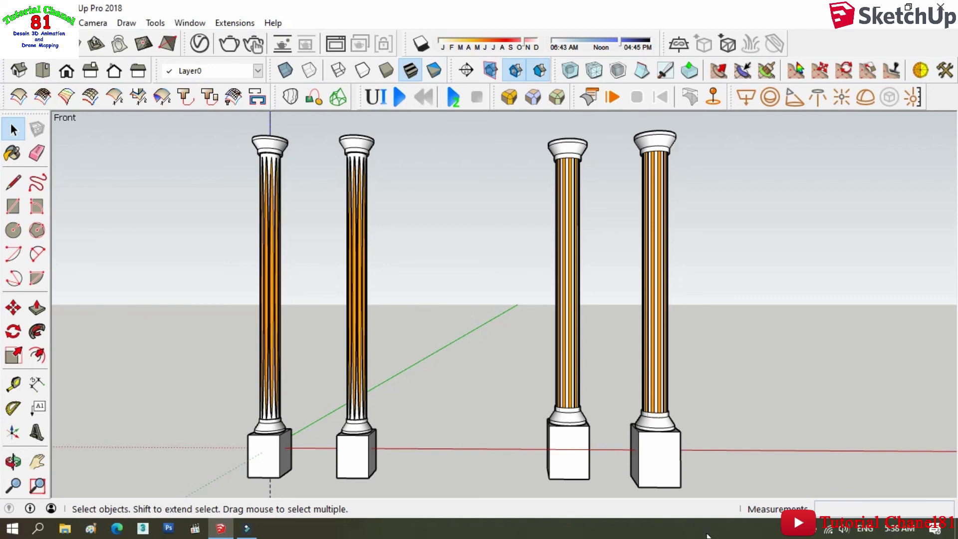
left_click(249, 528)
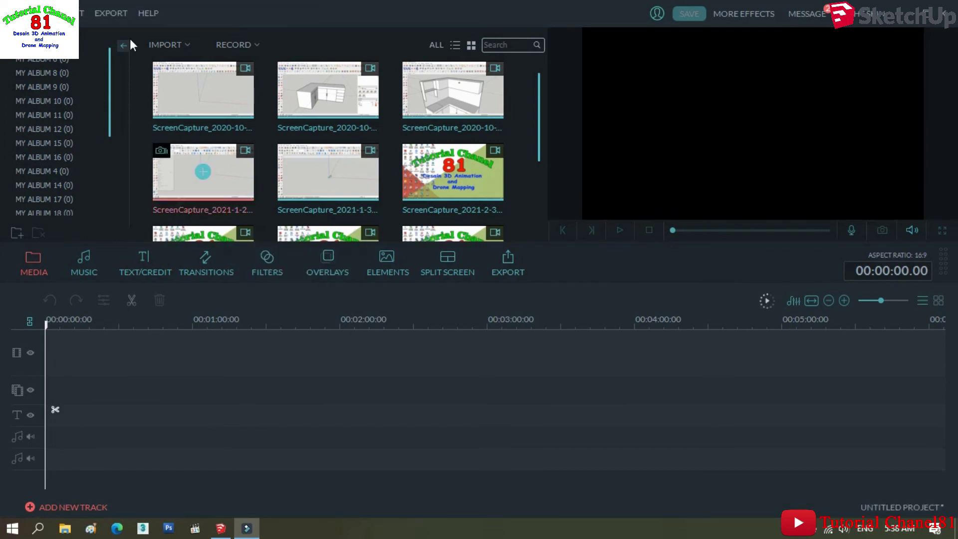
left_click(256, 46)
left_click(257, 78)
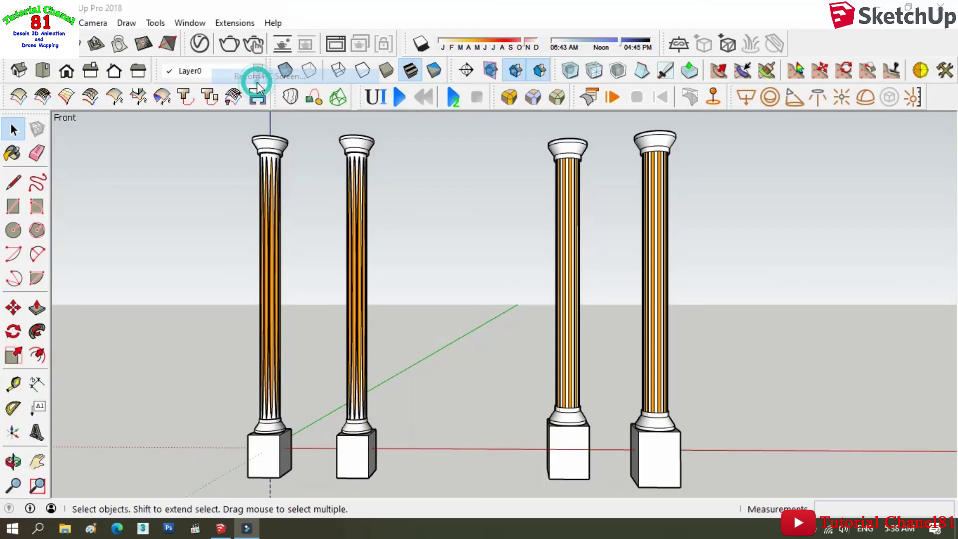